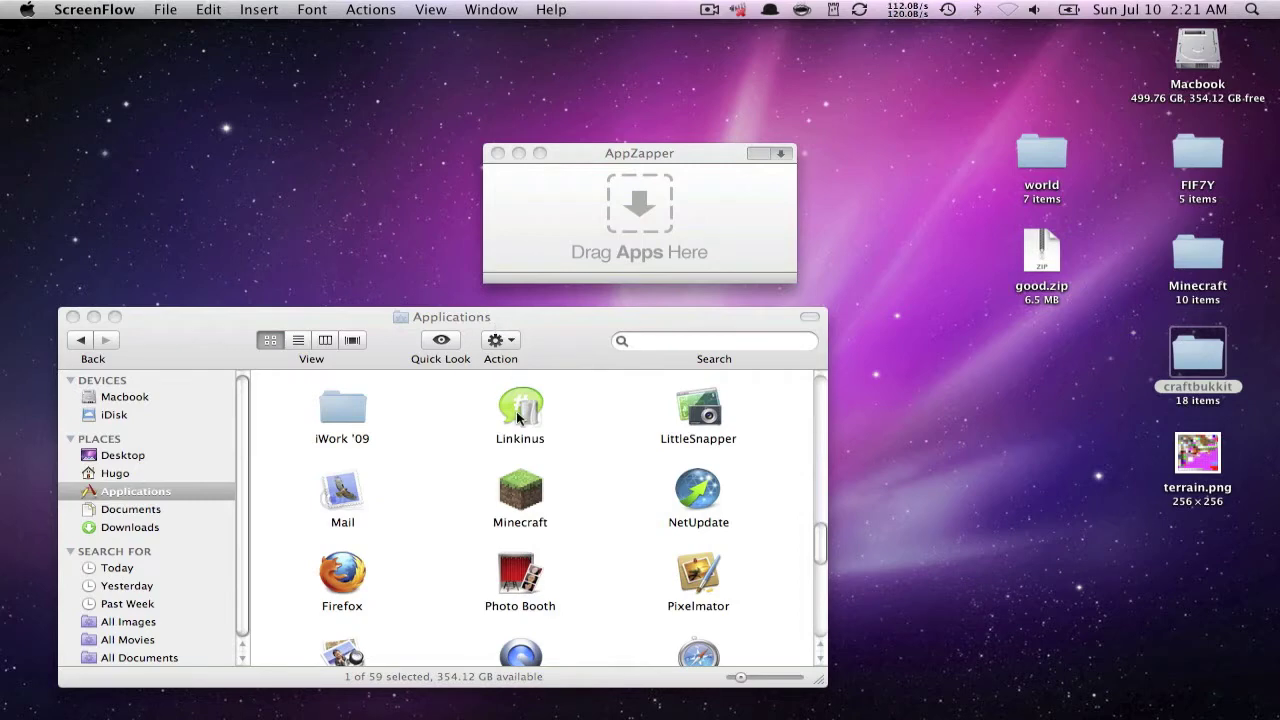
Zap the Minecraft app and its Application Support data with AppZapper
drag(616, 152, 988, 219)
drag(600, 349, 550, 199)
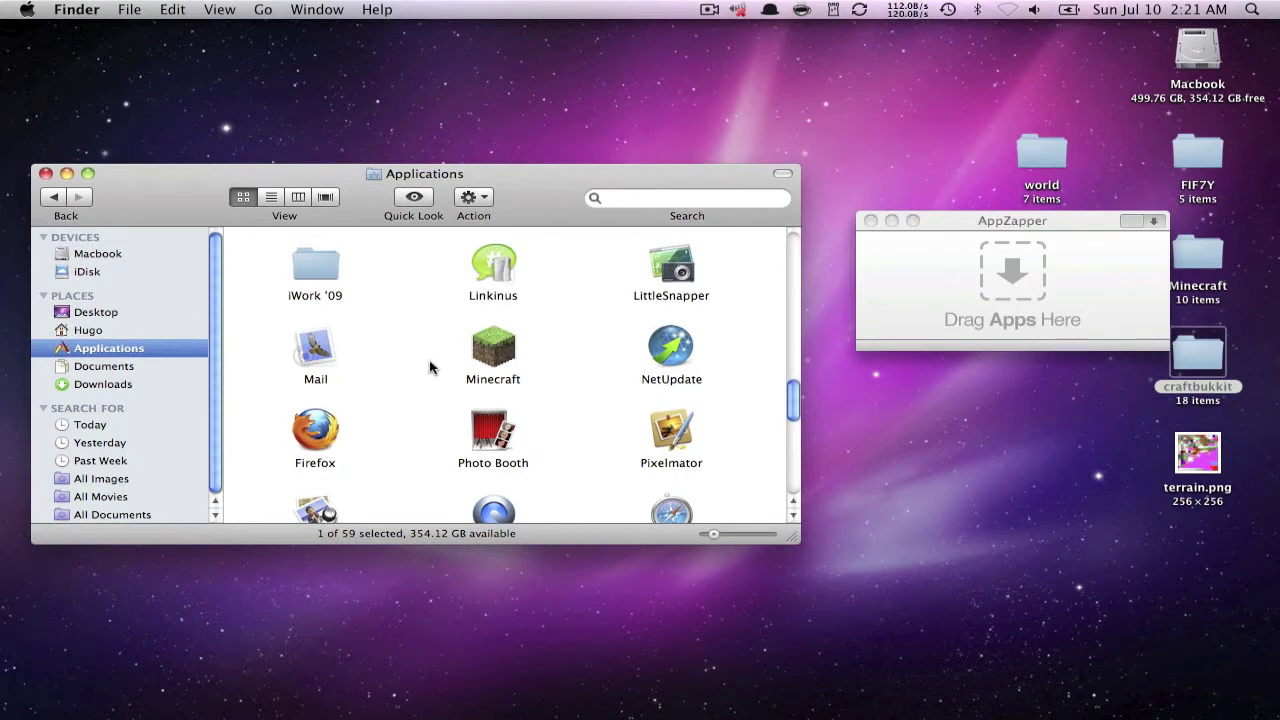
drag(500, 354, 1036, 284)
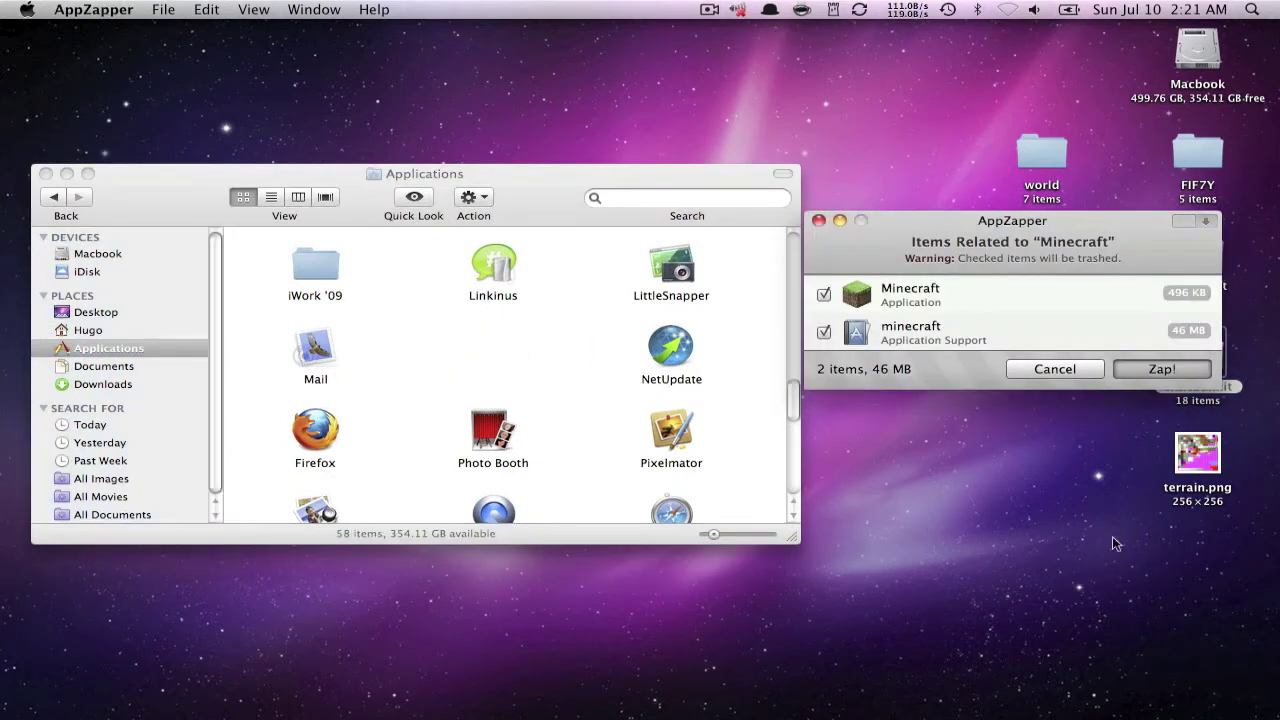
key(Return)
Permanently empty the Trash from the Dock
right_click(1033, 700)
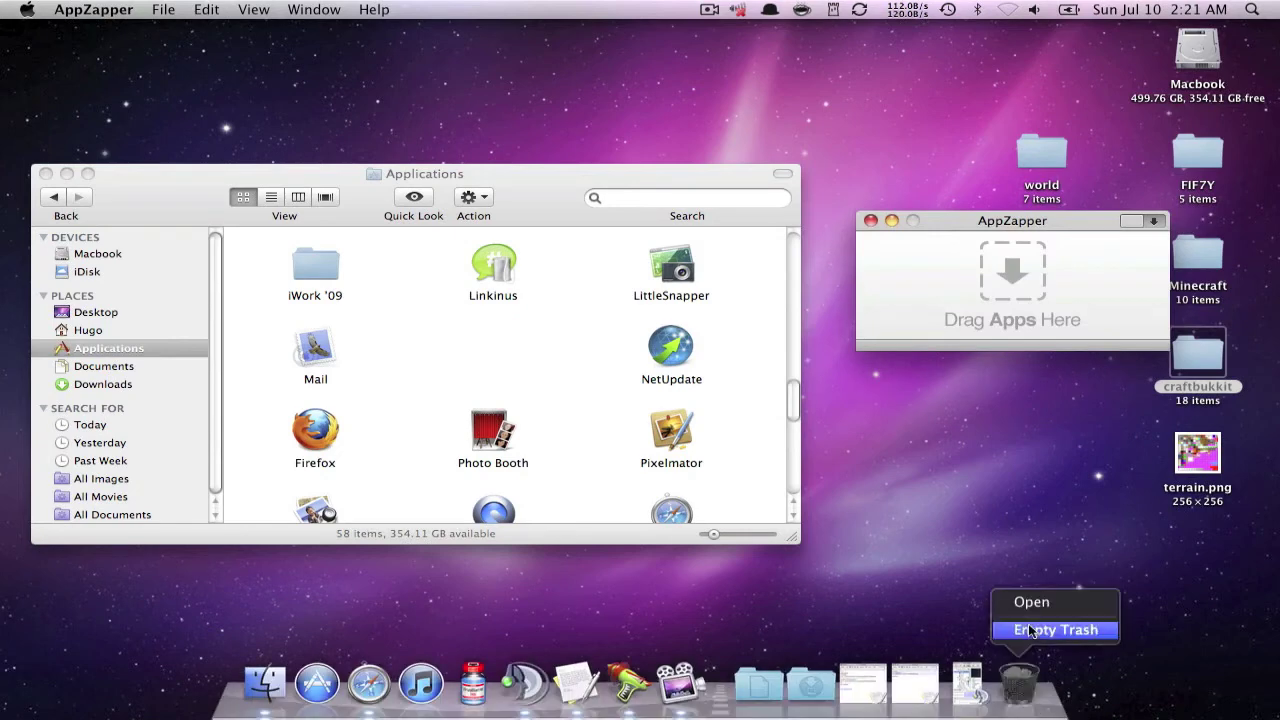
click(1030, 627)
key(Return)
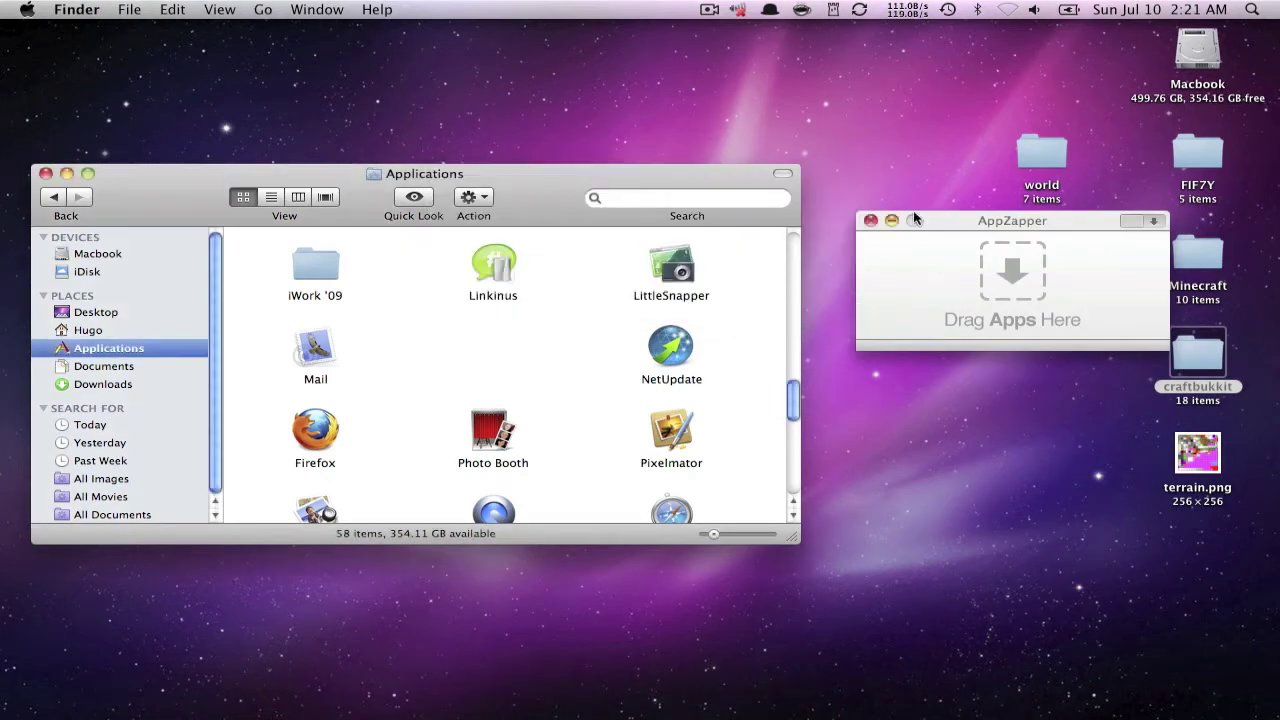
click(984, 233)
Close AppZapper and browse to Home > Library > Application Support
click(215, 302)
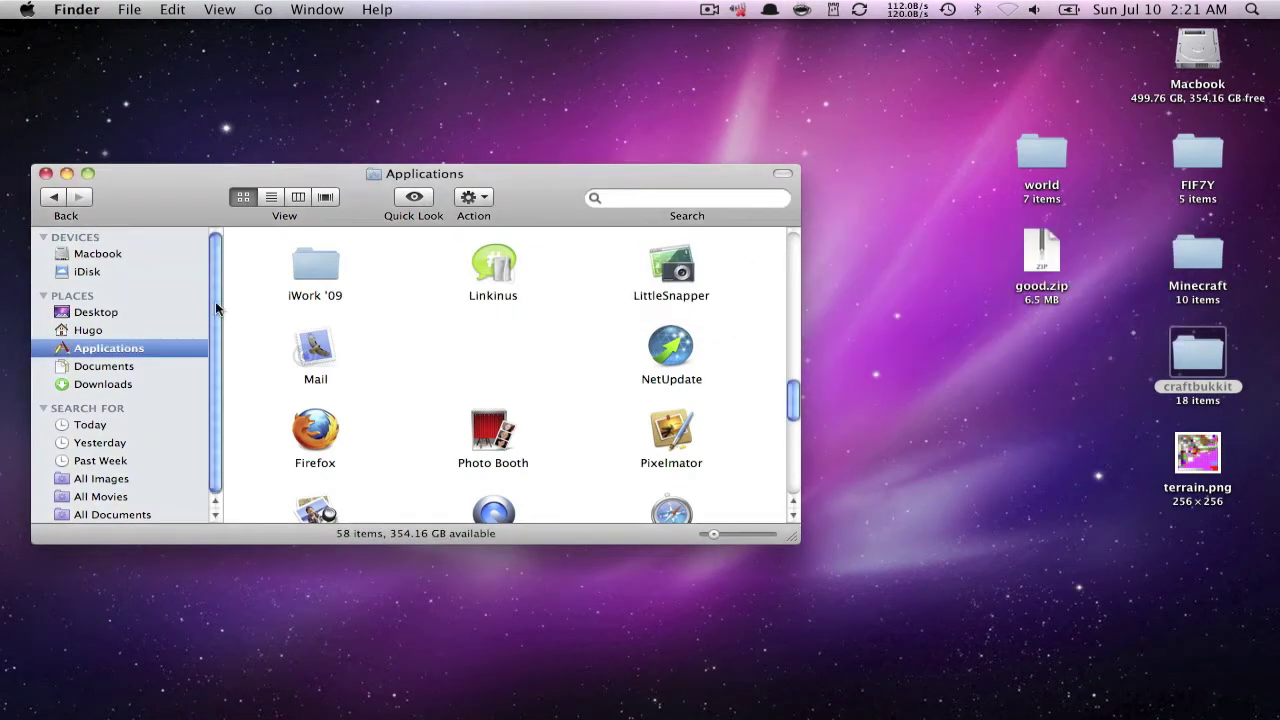
click(135, 329)
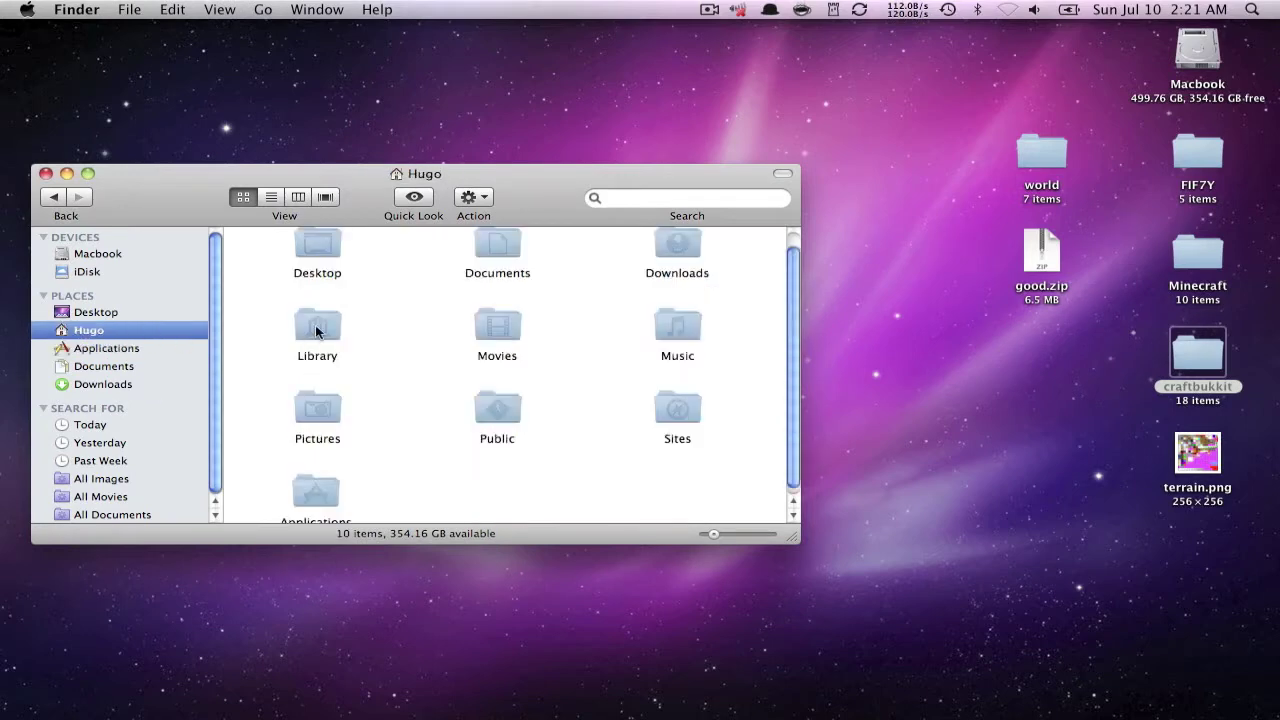
double_click(317, 327)
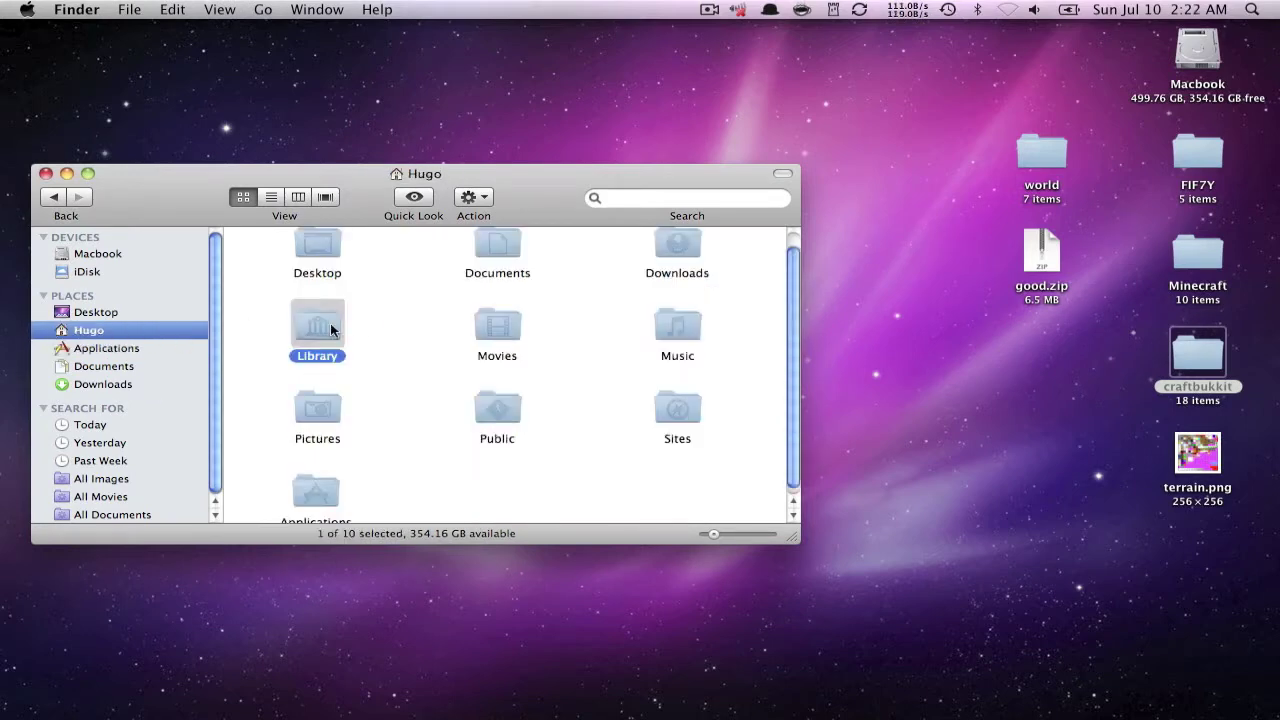
double_click(320, 258)
scroll(405, 384, down, 5)
scroll(405, 384, down, 3)
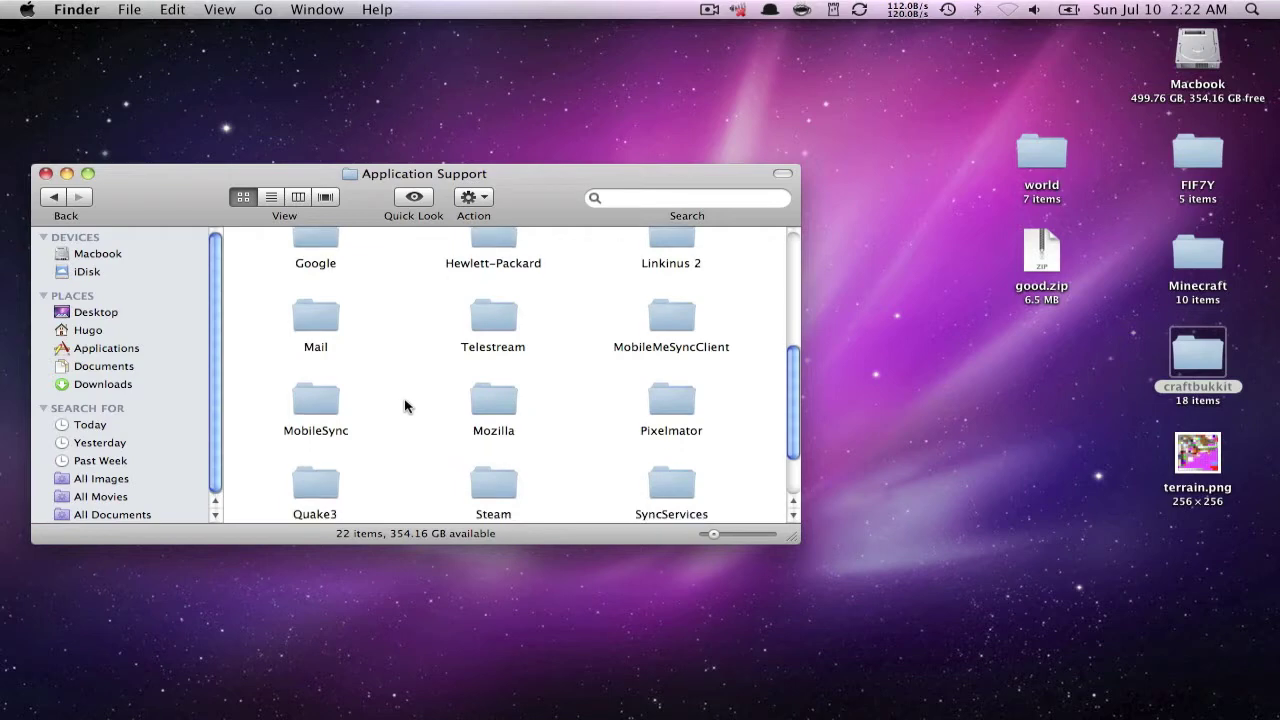
scroll(403, 409, up, 4)
scroll(422, 416, up, 1)
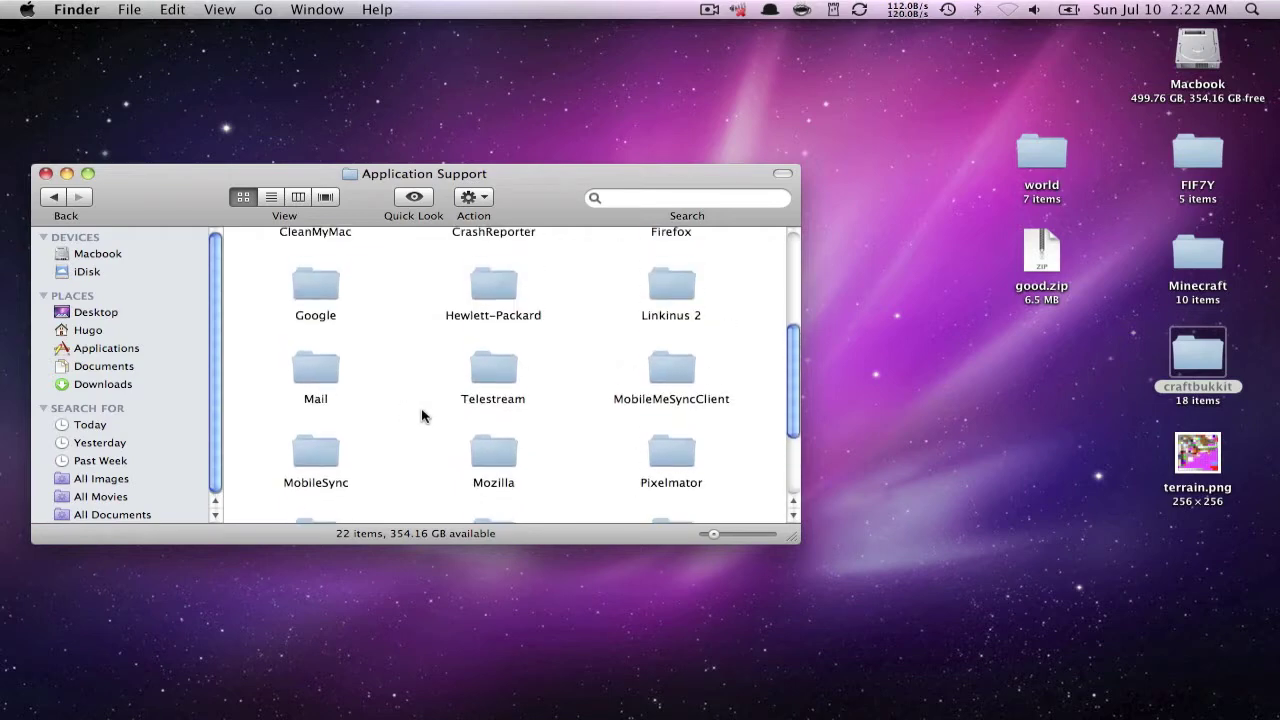
scroll(422, 416, up, 5)
Search Application Support file names for 'minecra', clear the search and close the window
click(620, 200)
text(minecra)
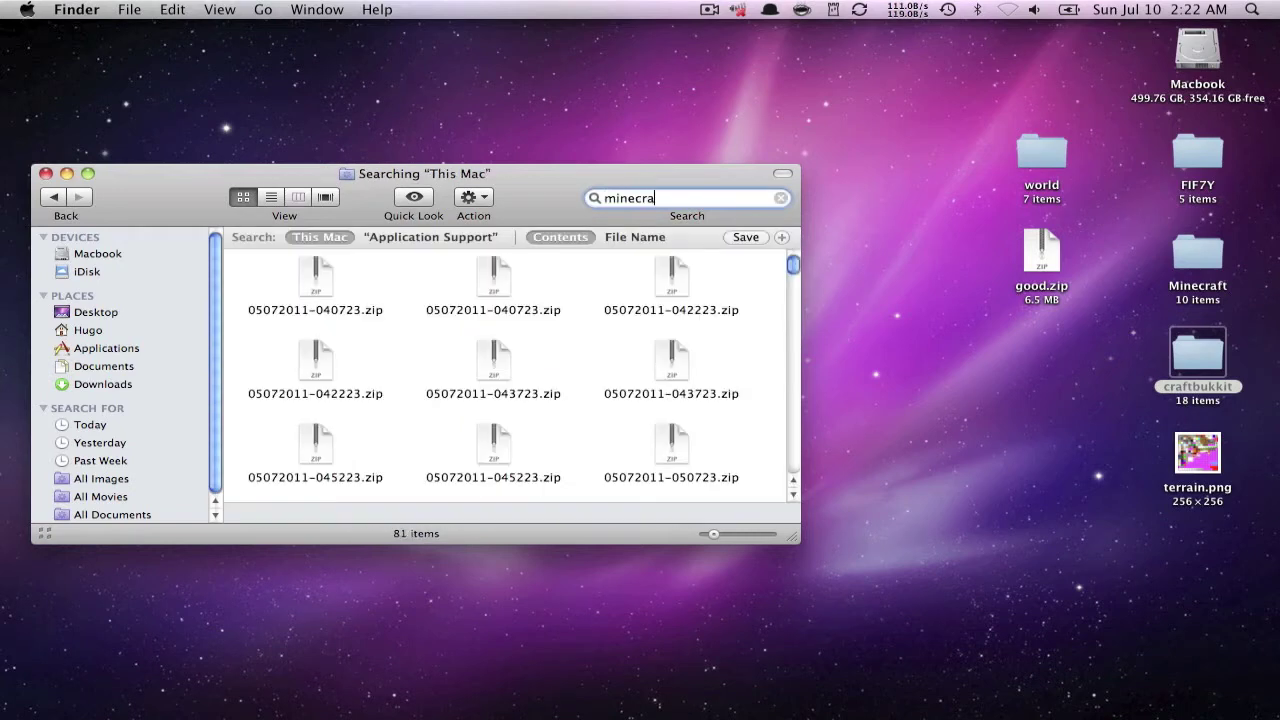
click(400, 237)
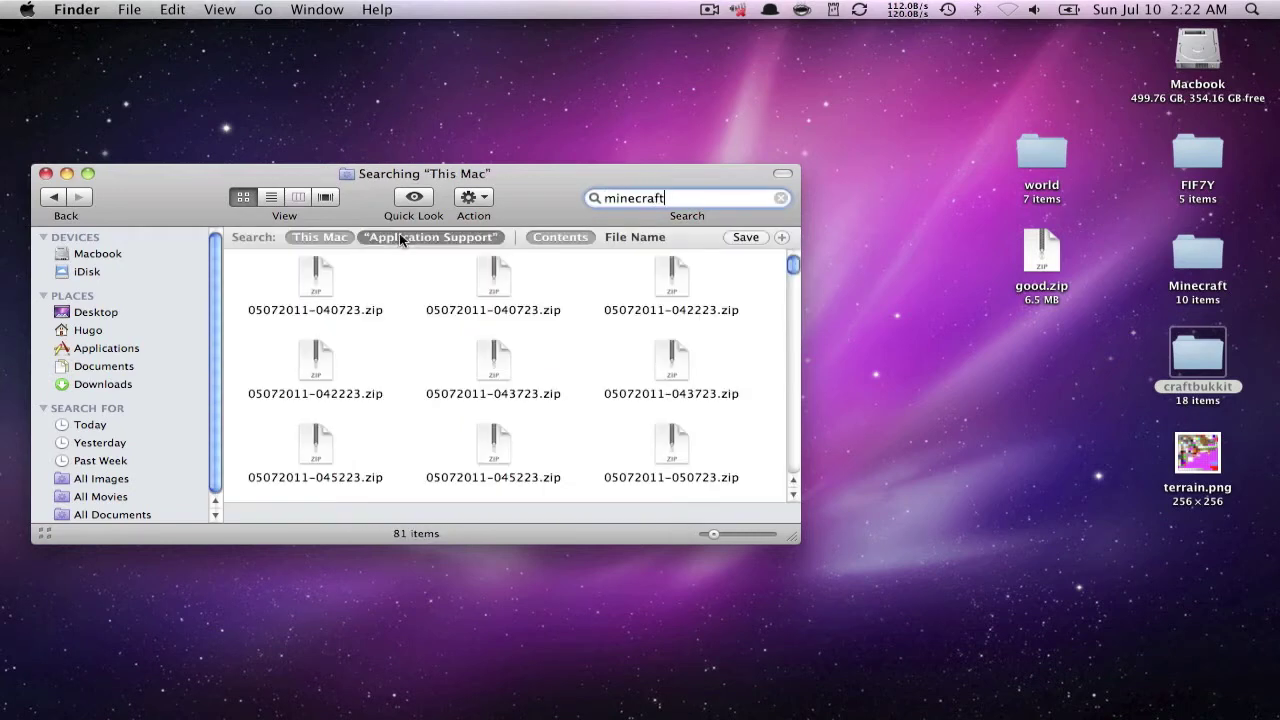
click(603, 240)
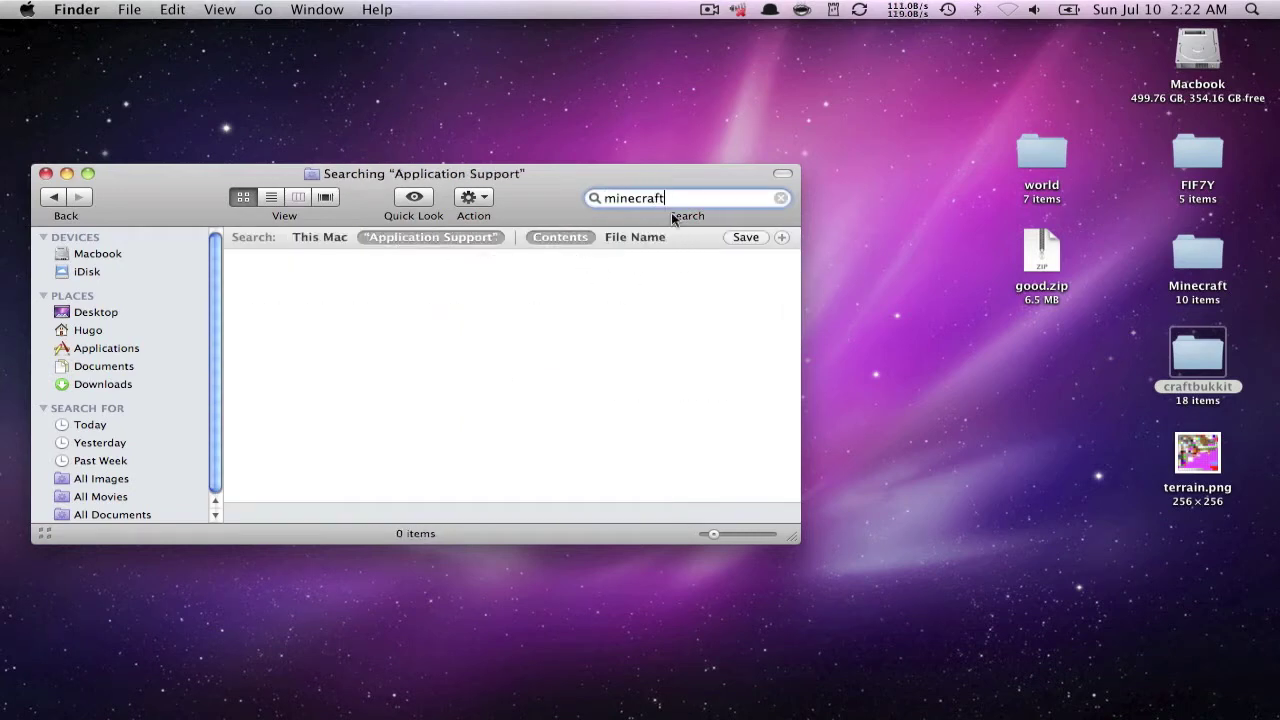
click(781, 198)
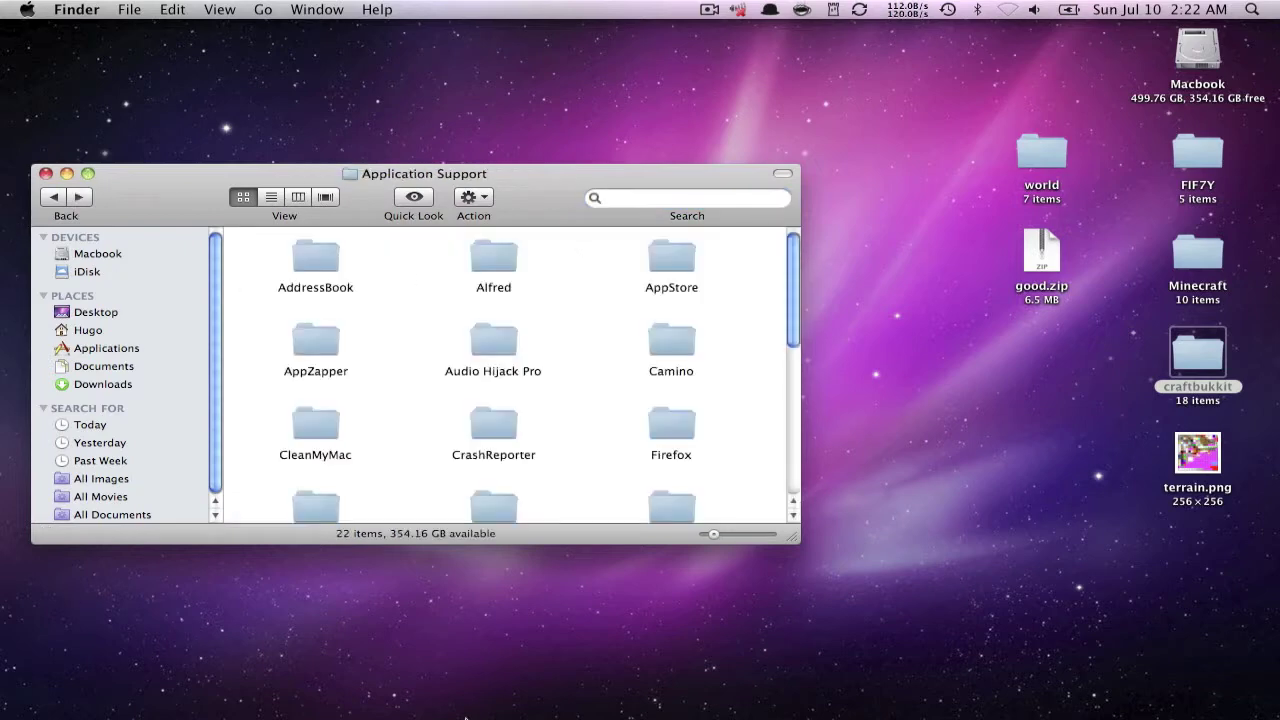
click(46, 174)
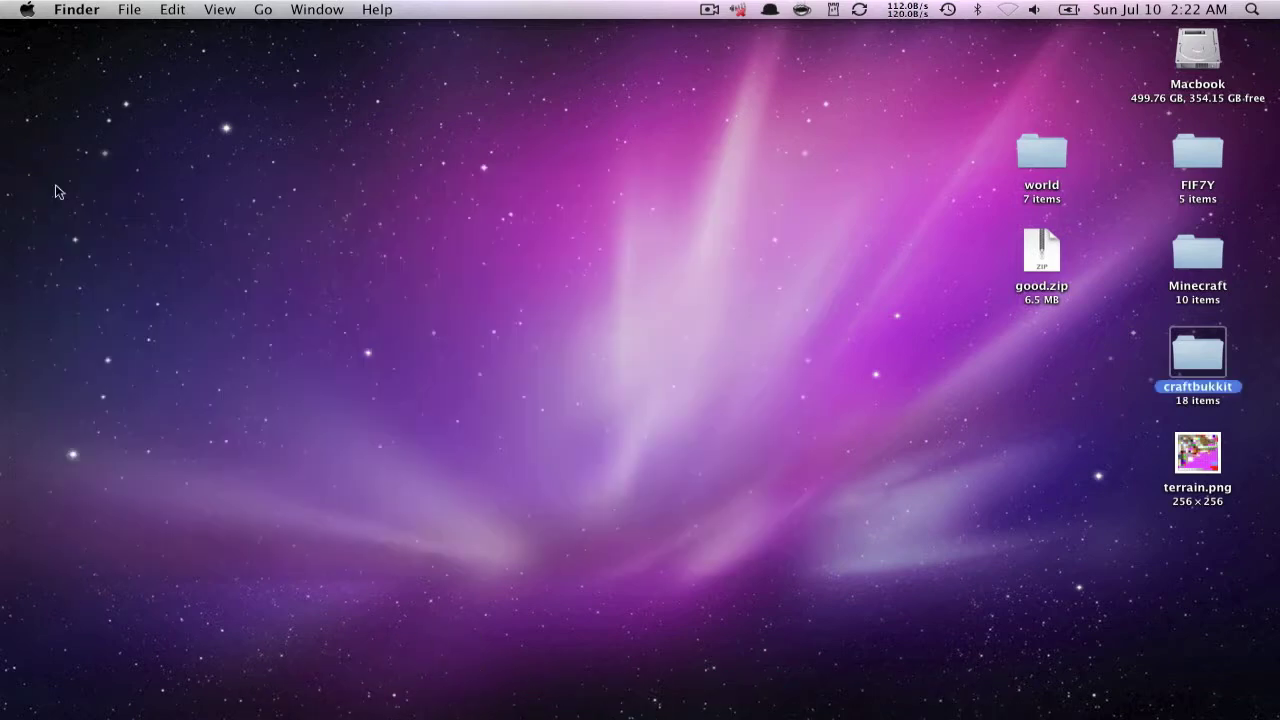
Load minecraft.net in a new Safari window
right_click(393, 686)
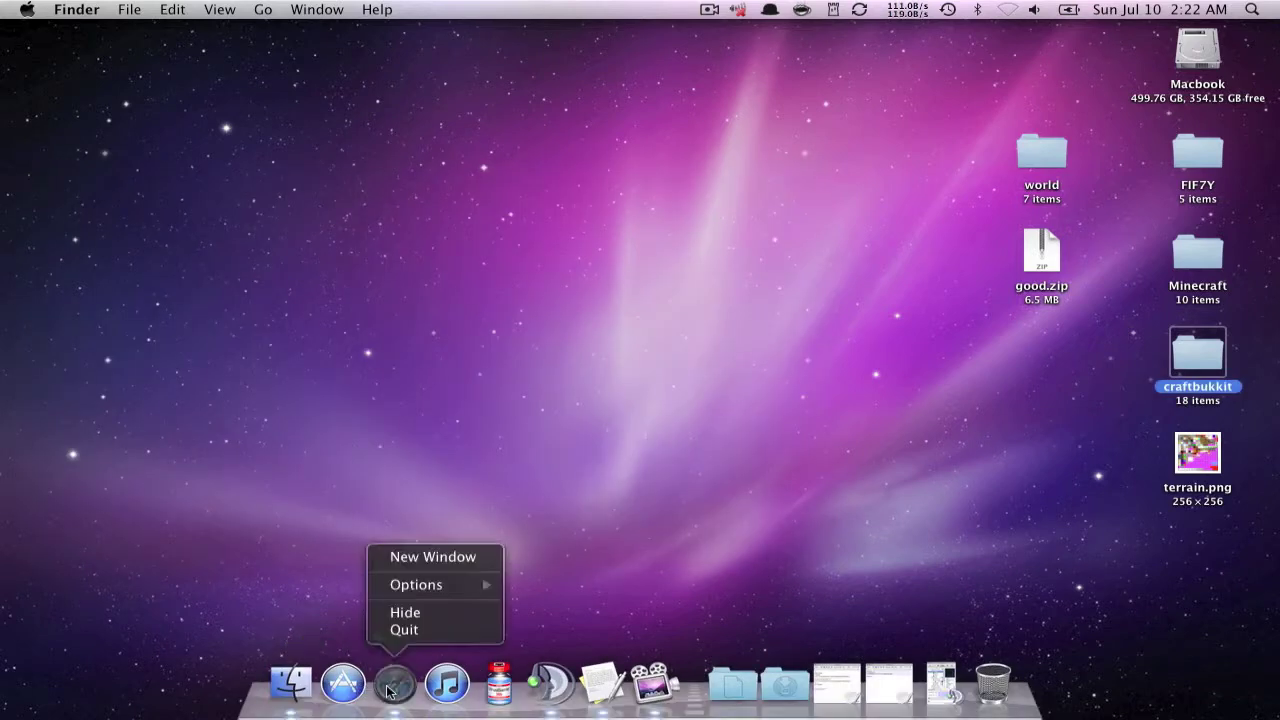
click(428, 557)
click(515, 70)
text(minecraft.net/)
key(Return)
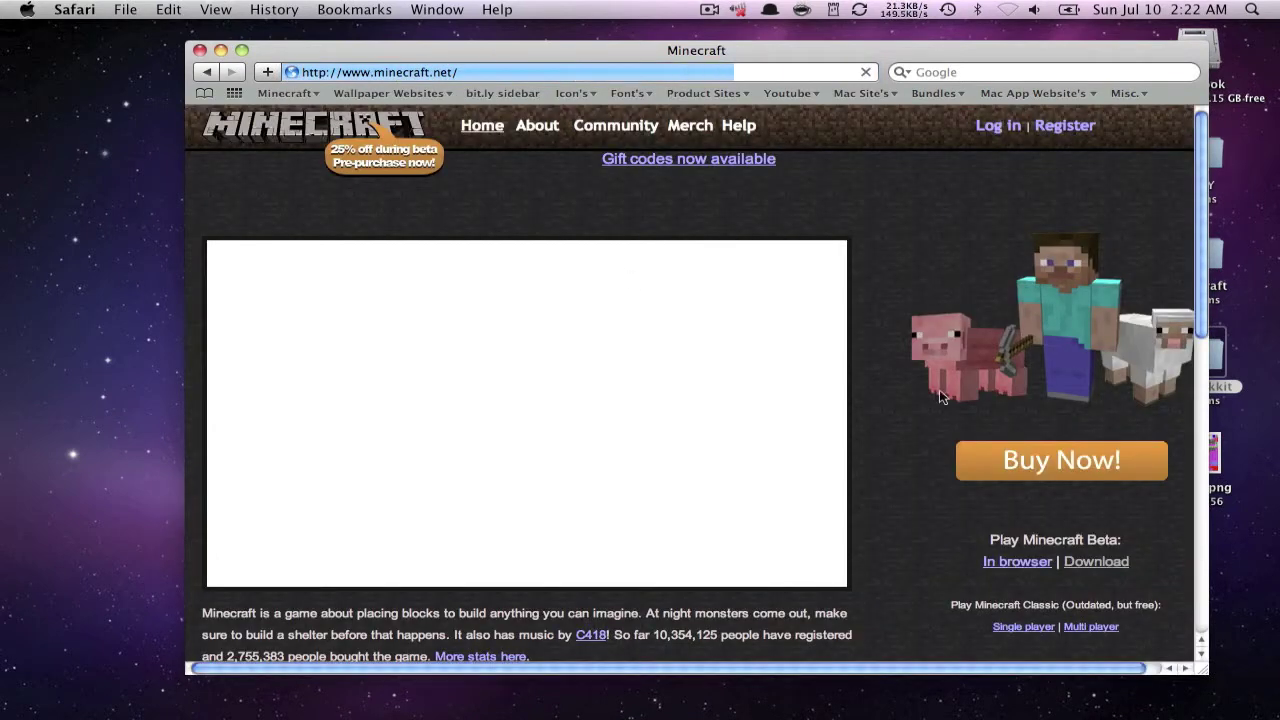
Download the Mac Minecraft.zip and reveal it in the Downloads folder
click(1096, 561)
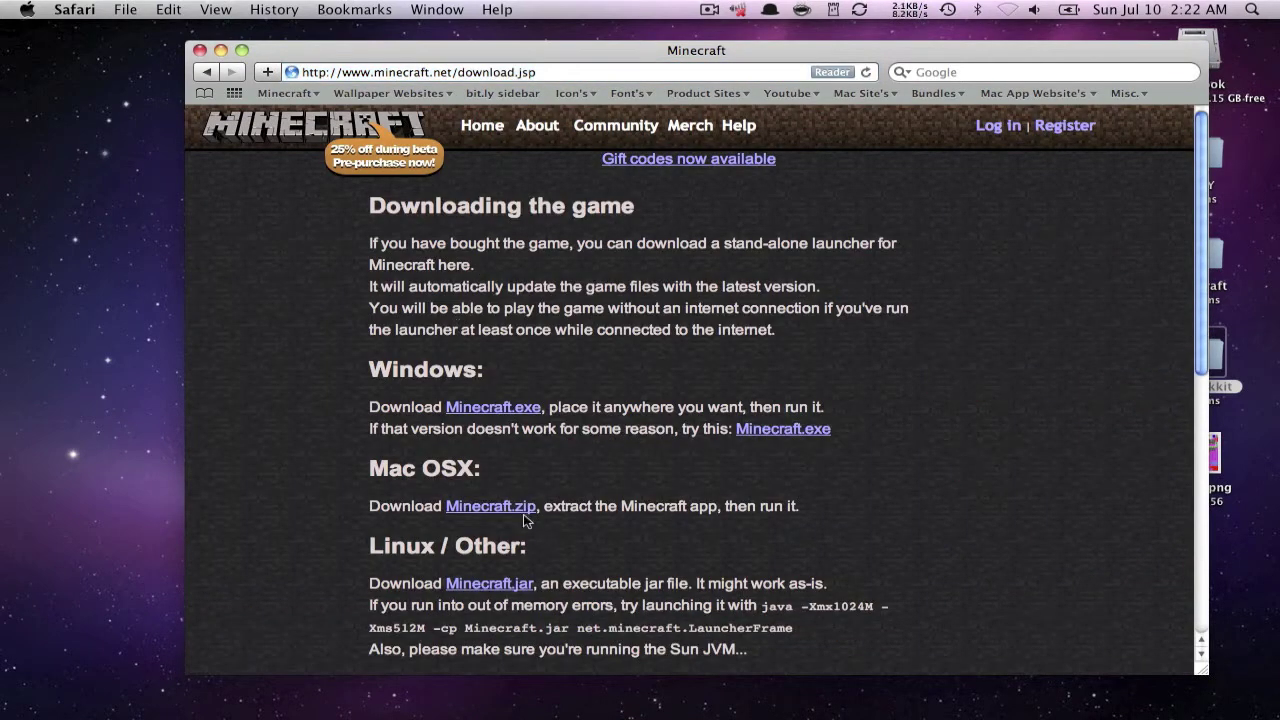
click(490, 508)
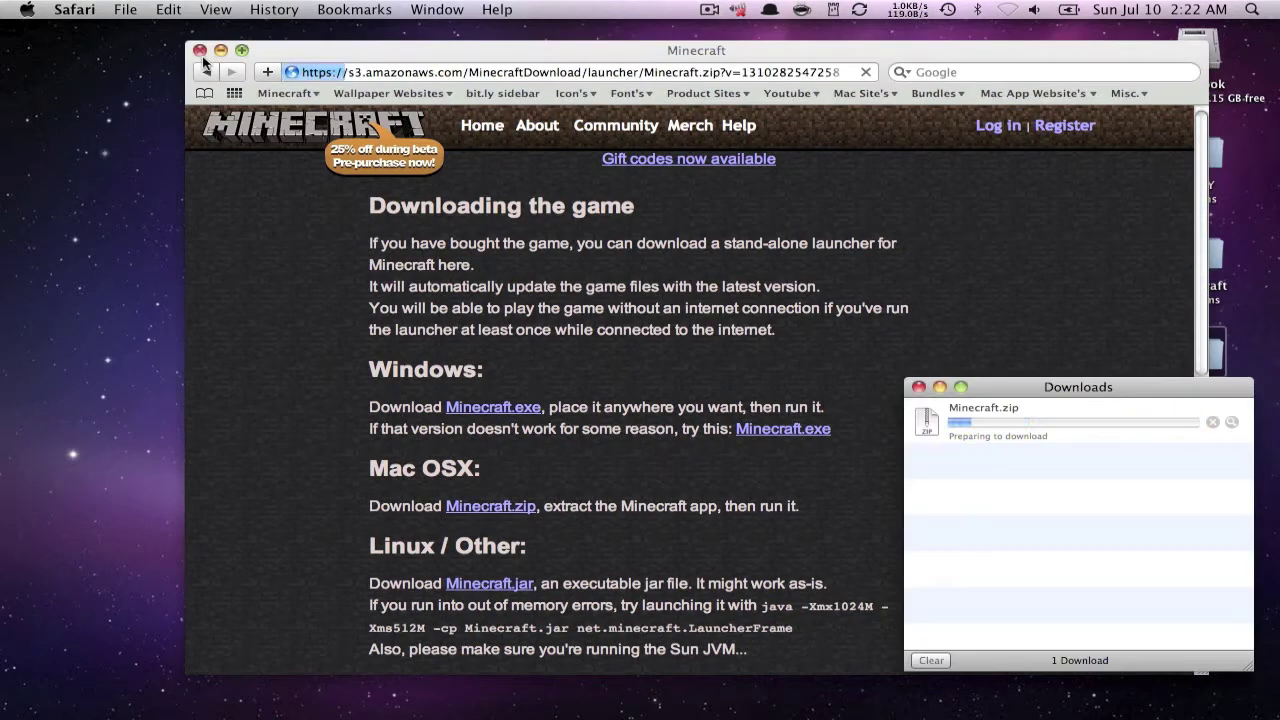
click(200, 50)
drag(1077, 388, 805, 128)
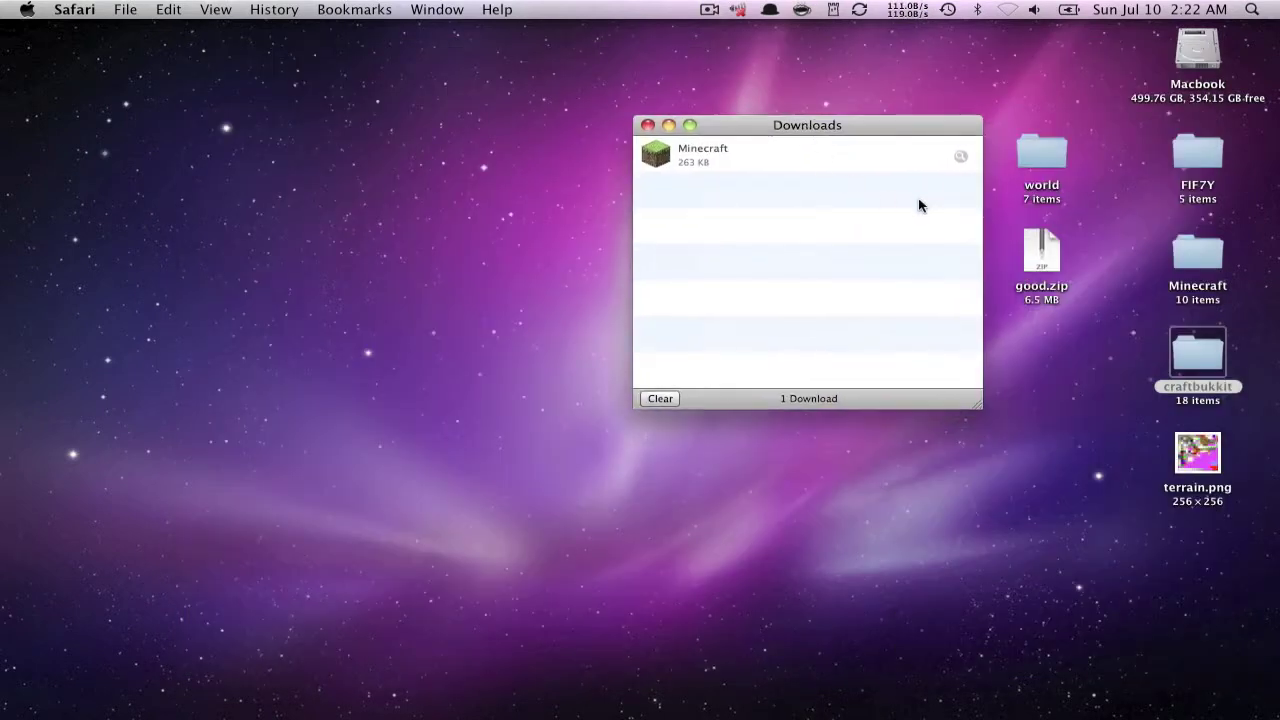
click(960, 157)
Move Minecraft from Downloads into Applications and clear Safari's downloads list
drag(866, 383, 300, 278)
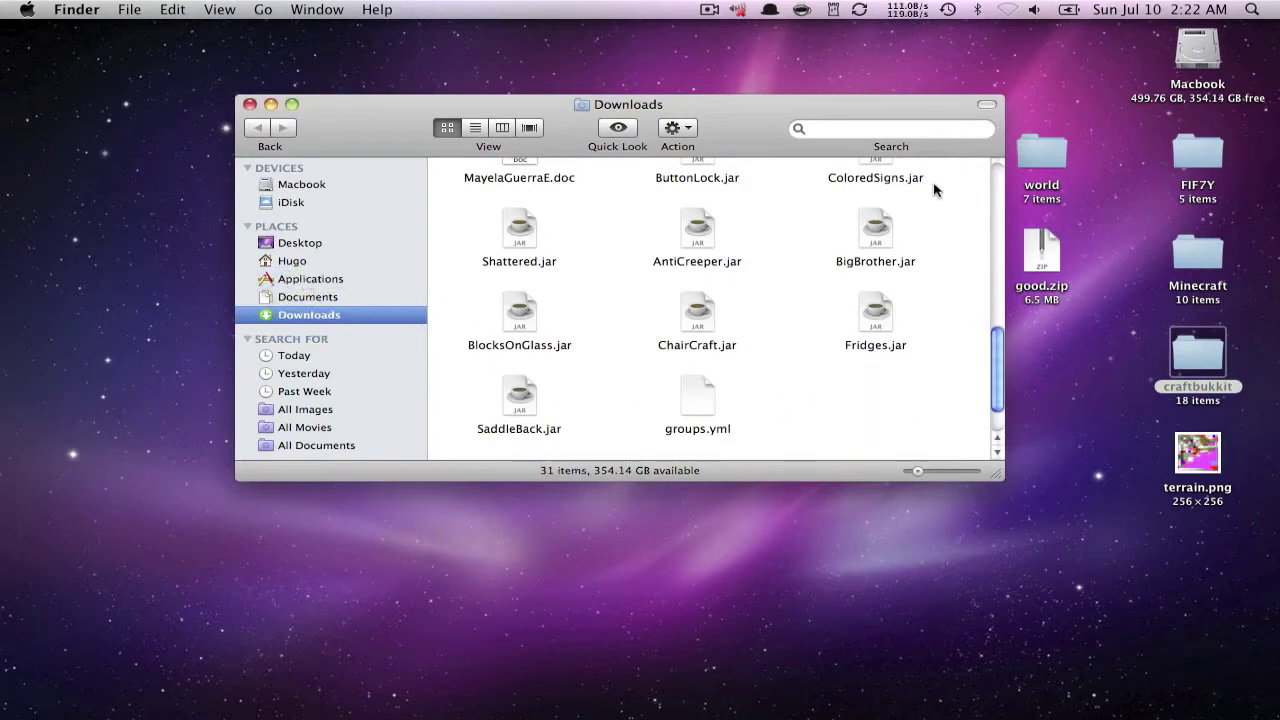
drag(876, 115, 624, 107)
click(801, 130)
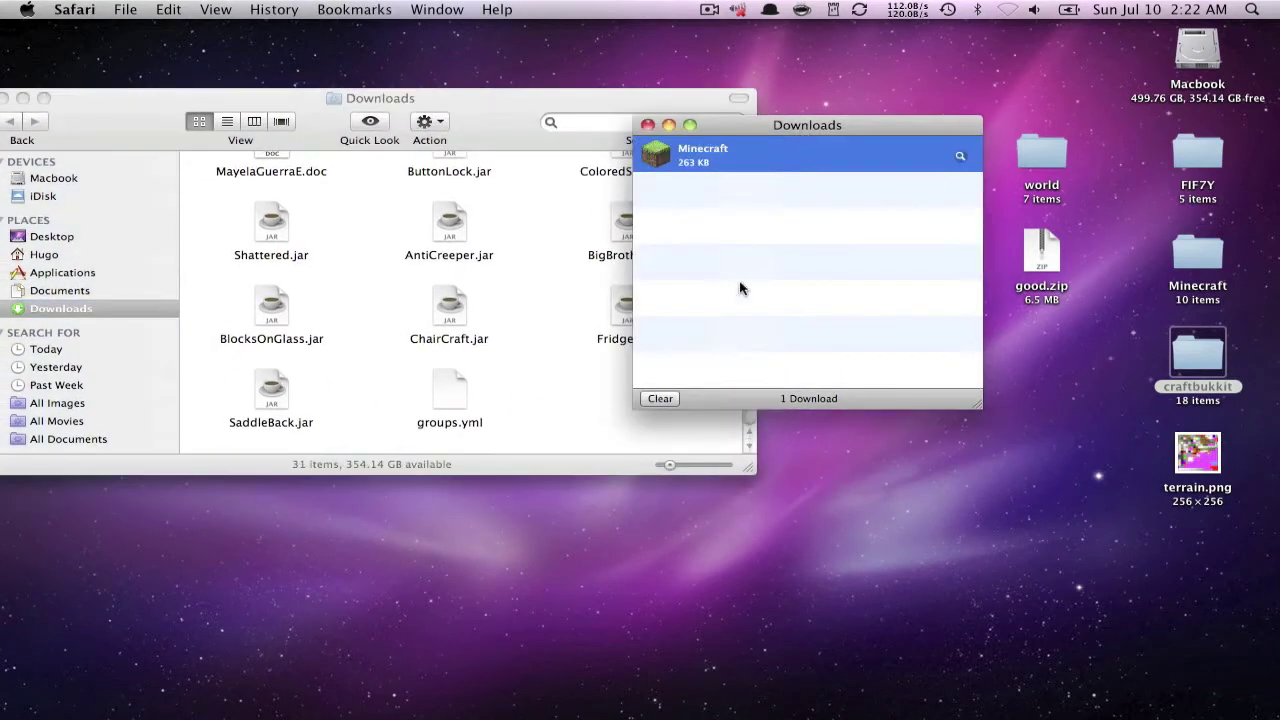
click(660, 398)
click(646, 125)
drag(494, 129, 731, 104)
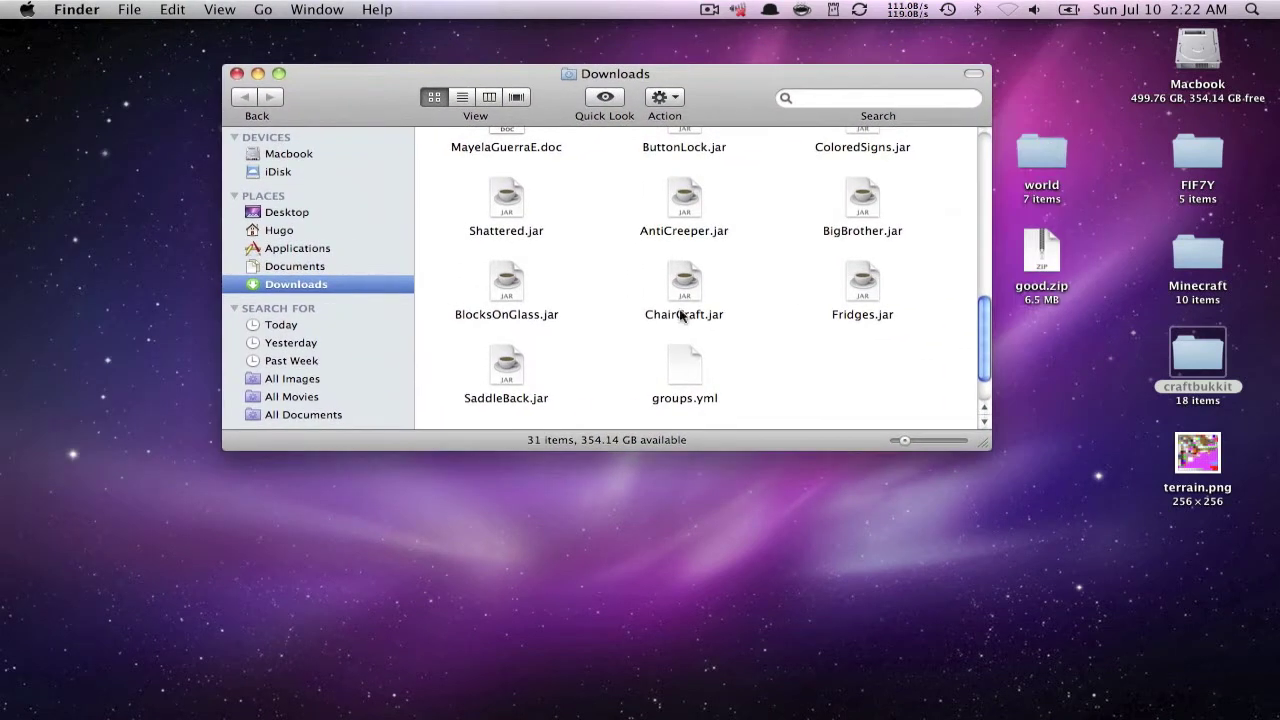
Launch Minecraft from Applications, confirming the downloaded-app prompt
click(324, 249)
double_click(690, 245)
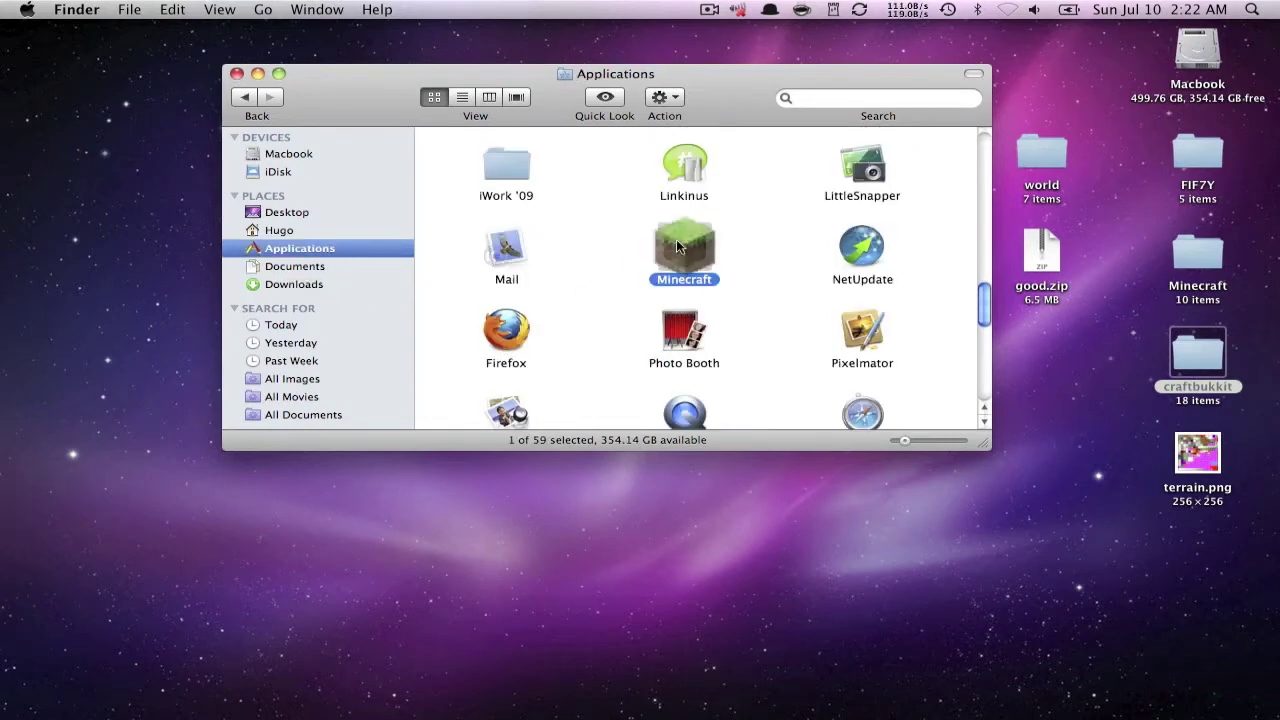
click(789, 277)
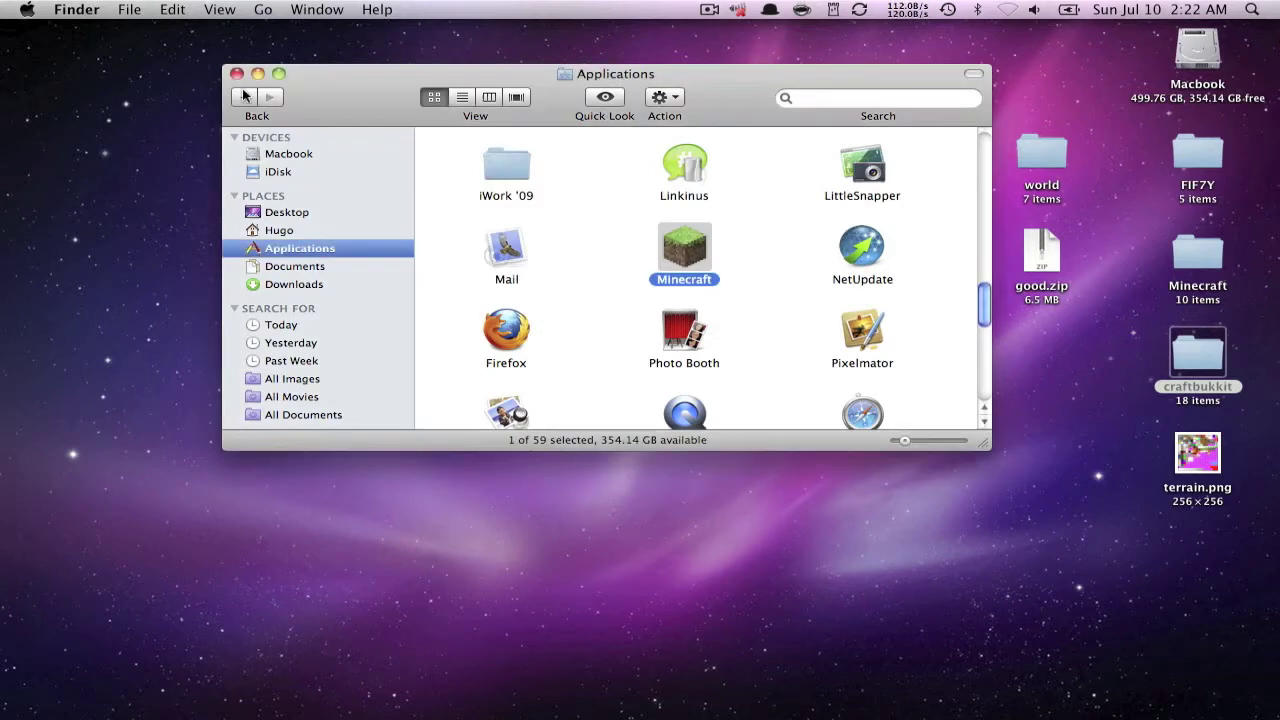
click(237, 74)
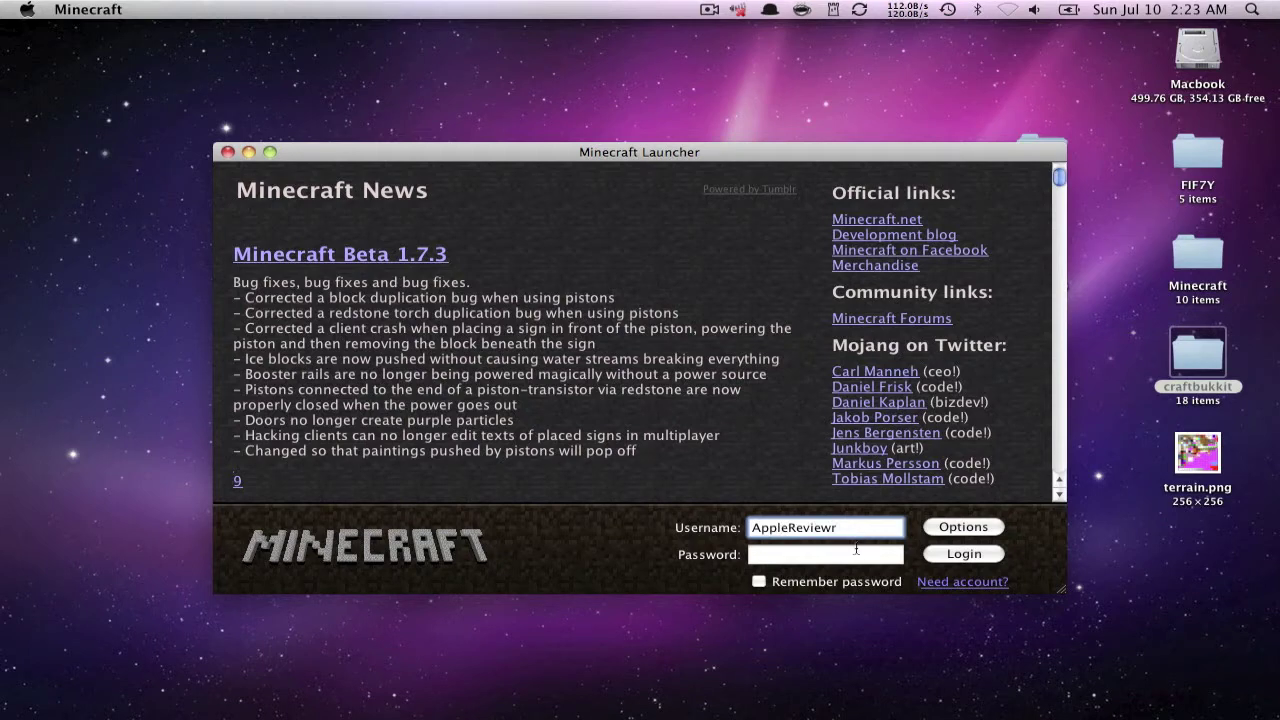
Log in to Minecraft with the account password, remembering it, and let it update
click(856, 551)
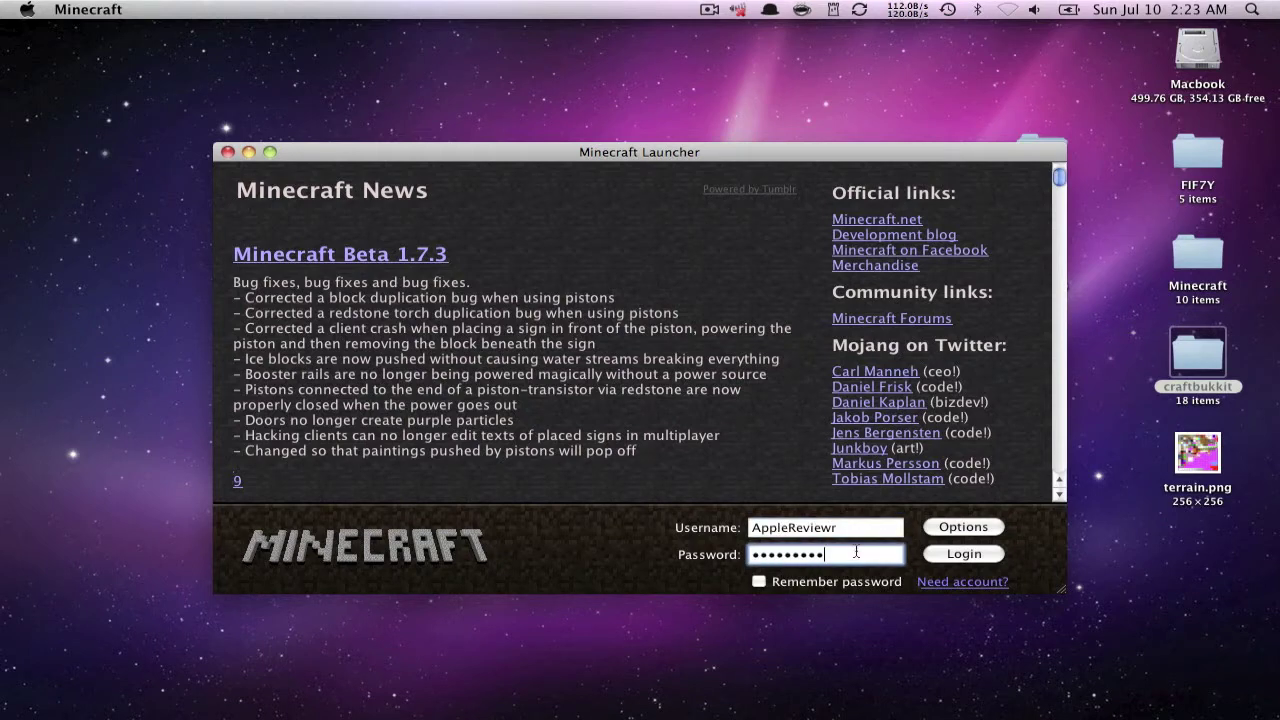
click(826, 588)
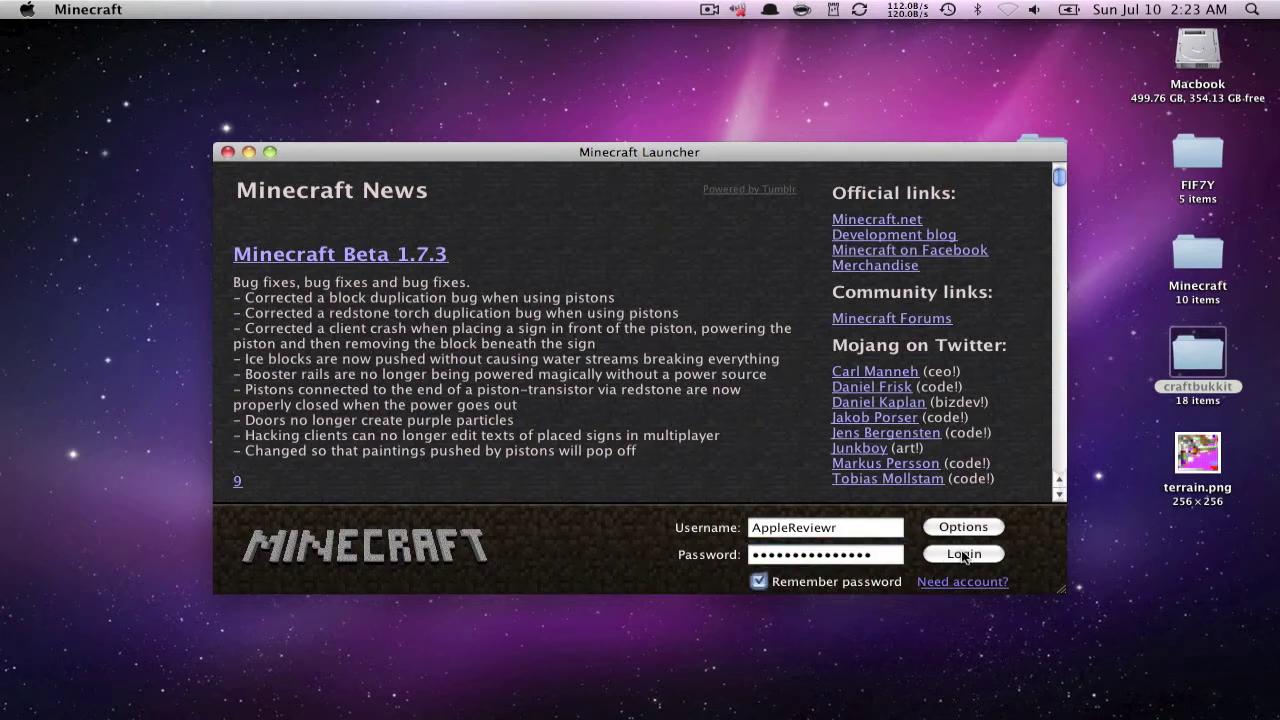
click(964, 554)
drag(505, 152, 410, 32)
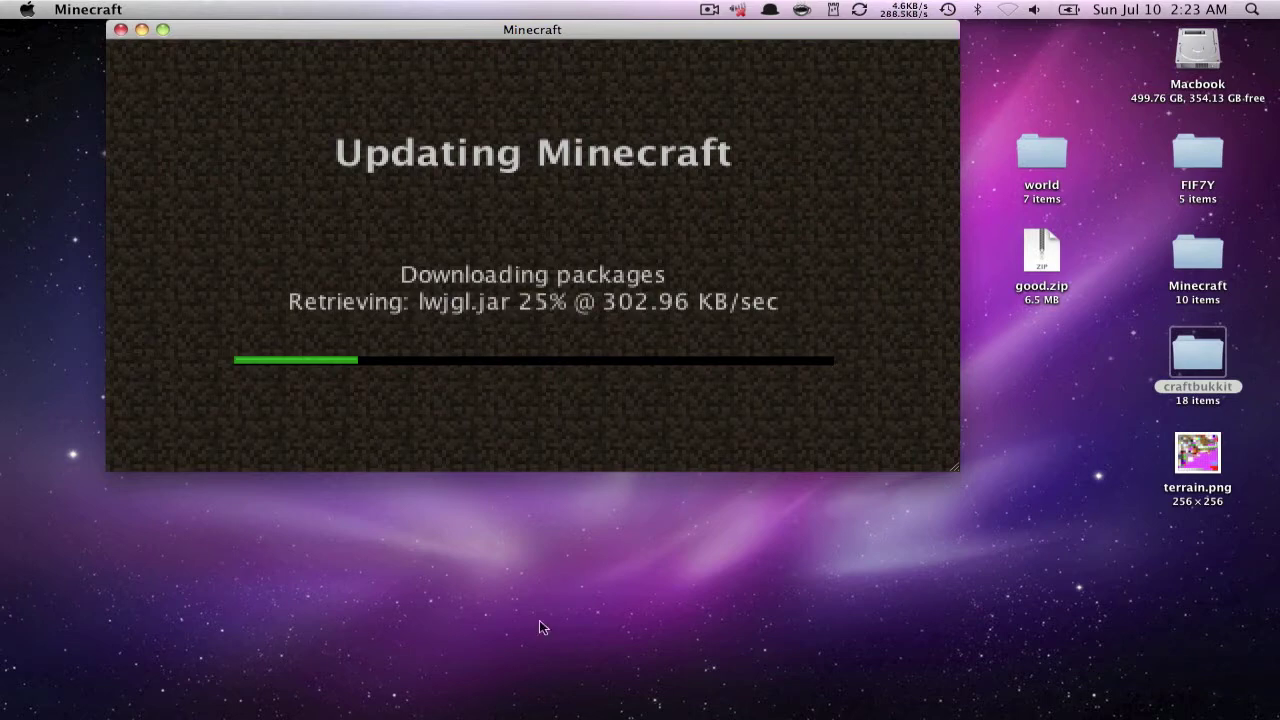
Restore the minimized Zombe's modpack forum page in Safari
mouse_move(840, 654)
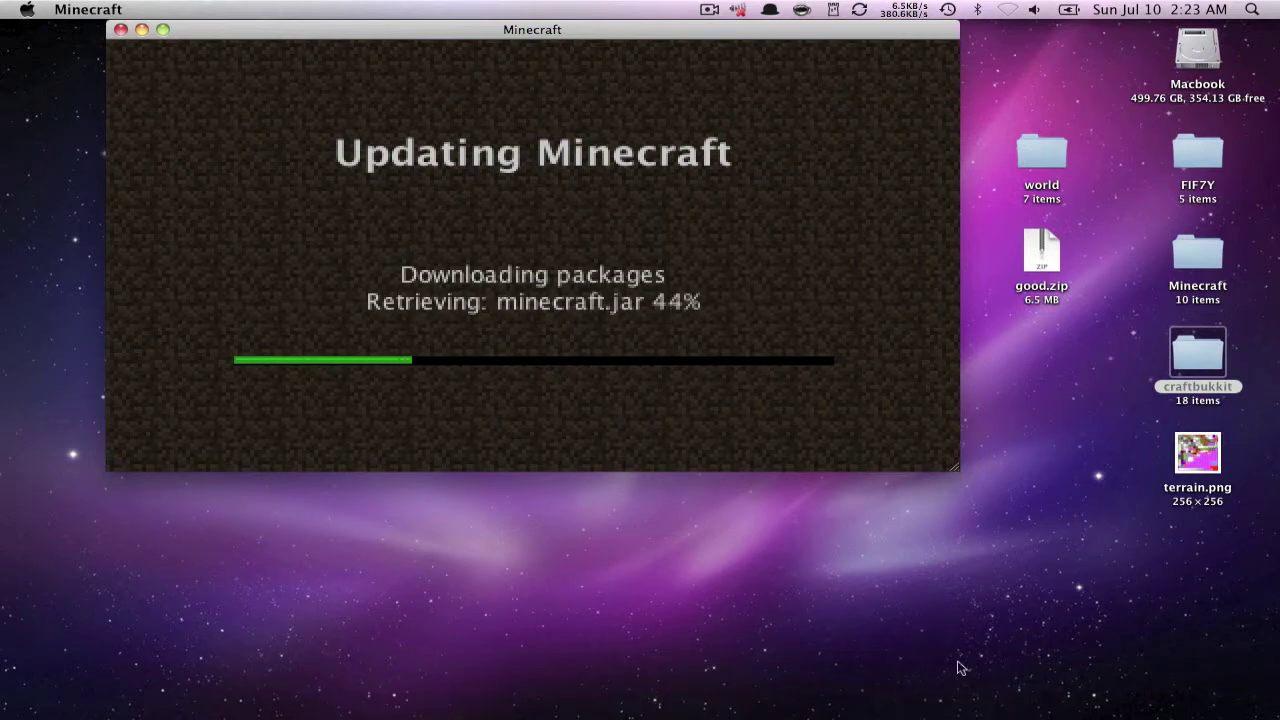
mouse_move(1020, 716)
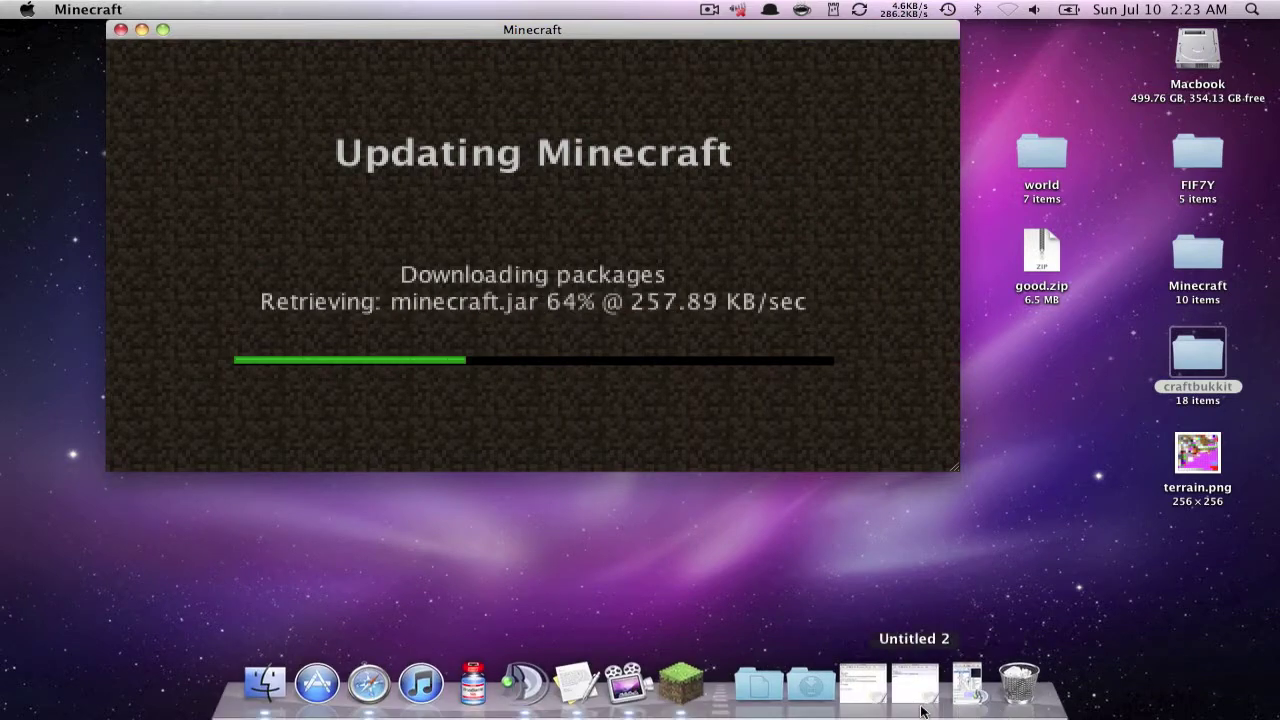
click(880, 705)
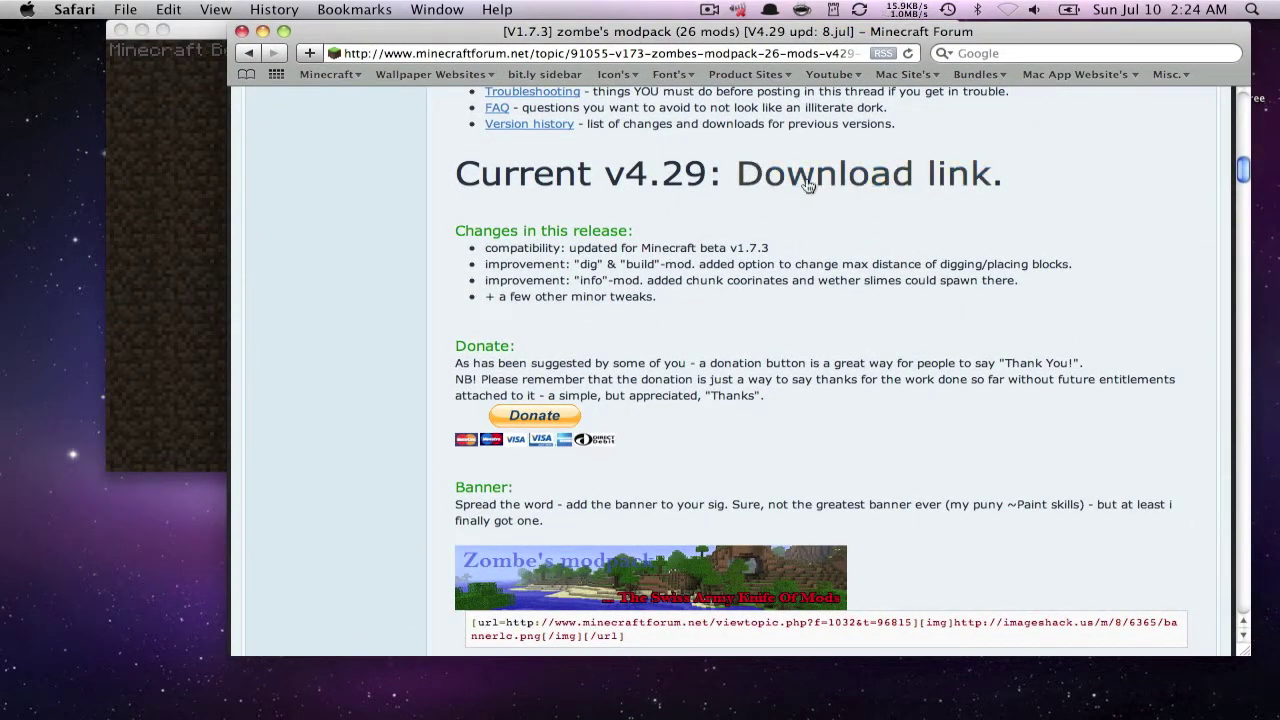
Download Zombe's modpack v4.29, open its zombe's_modpack folder and clear the downloads list
scroll(720, 220, up, 15)
scroll(718, 226, down, 15)
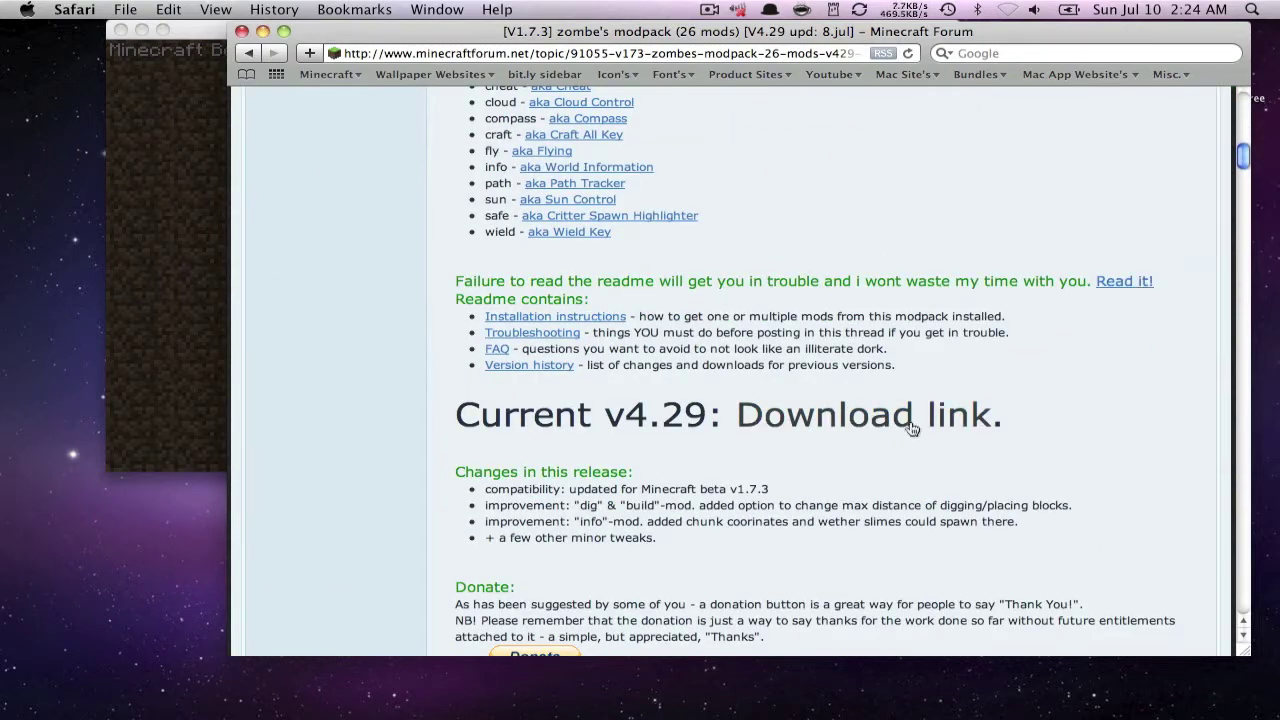
click(832, 424)
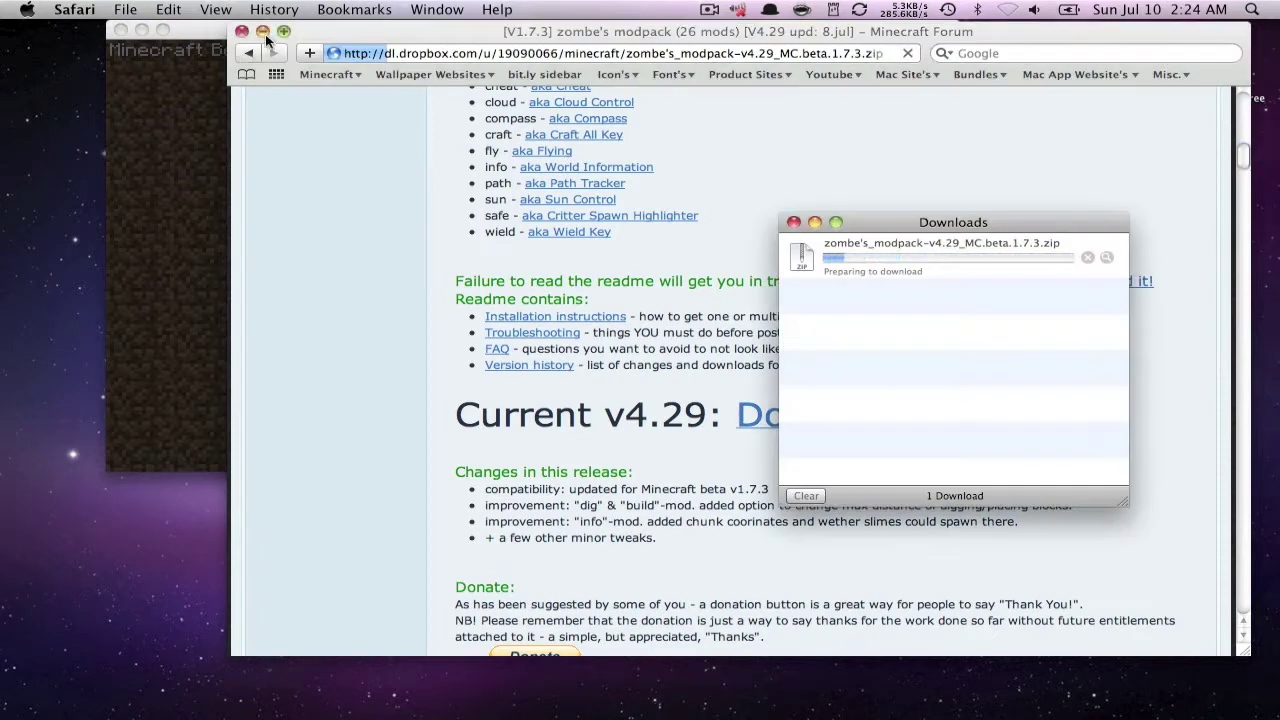
click(244, 38)
click(243, 34)
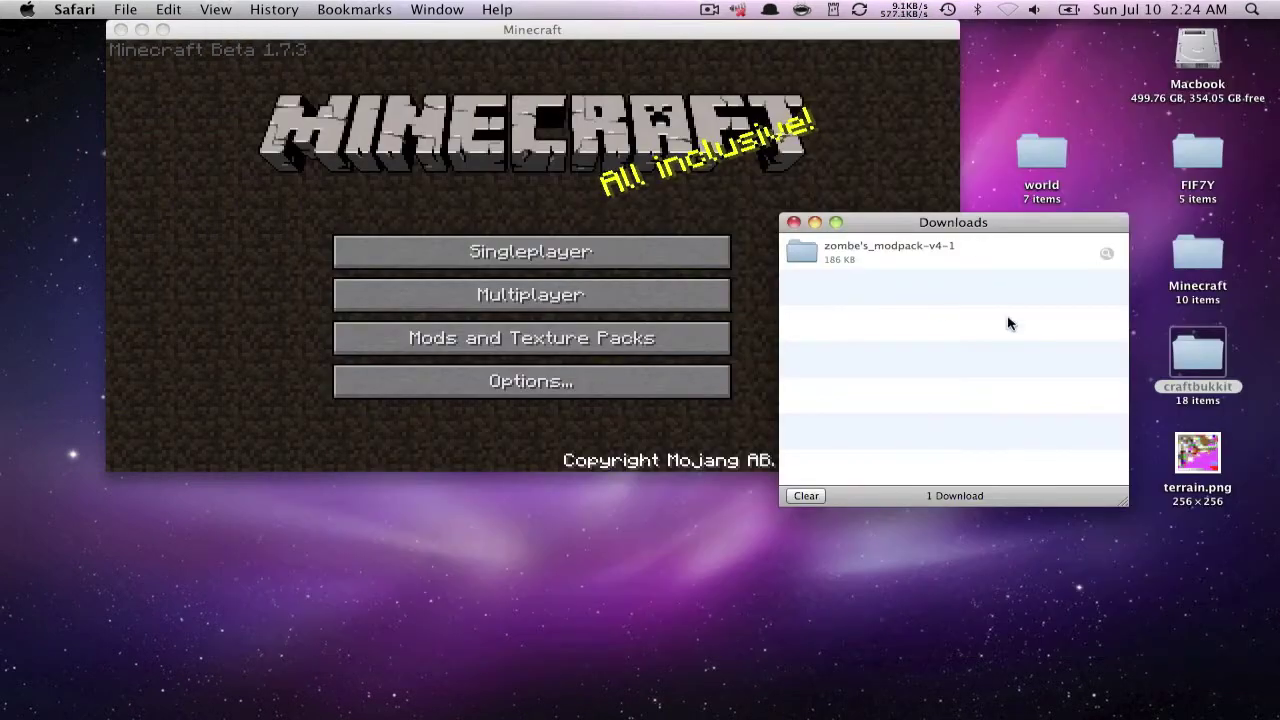
click(1106, 252)
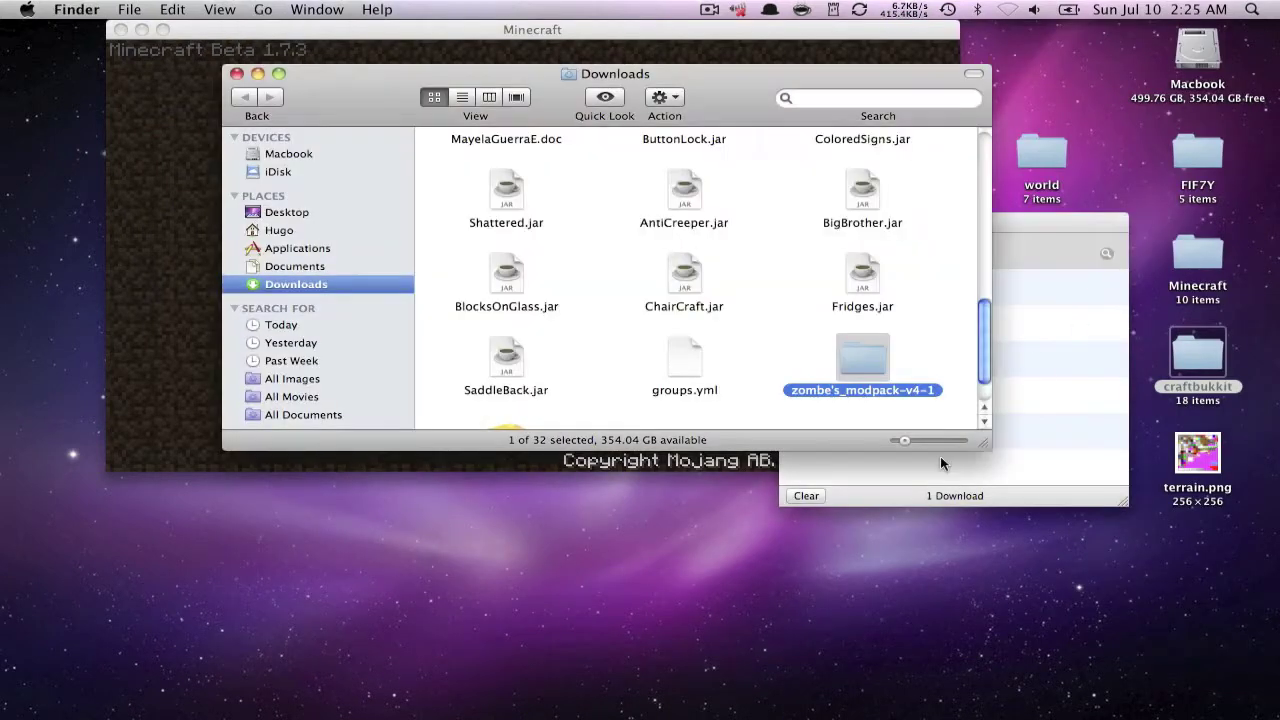
double_click(856, 365)
click(1025, 443)
click(806, 495)
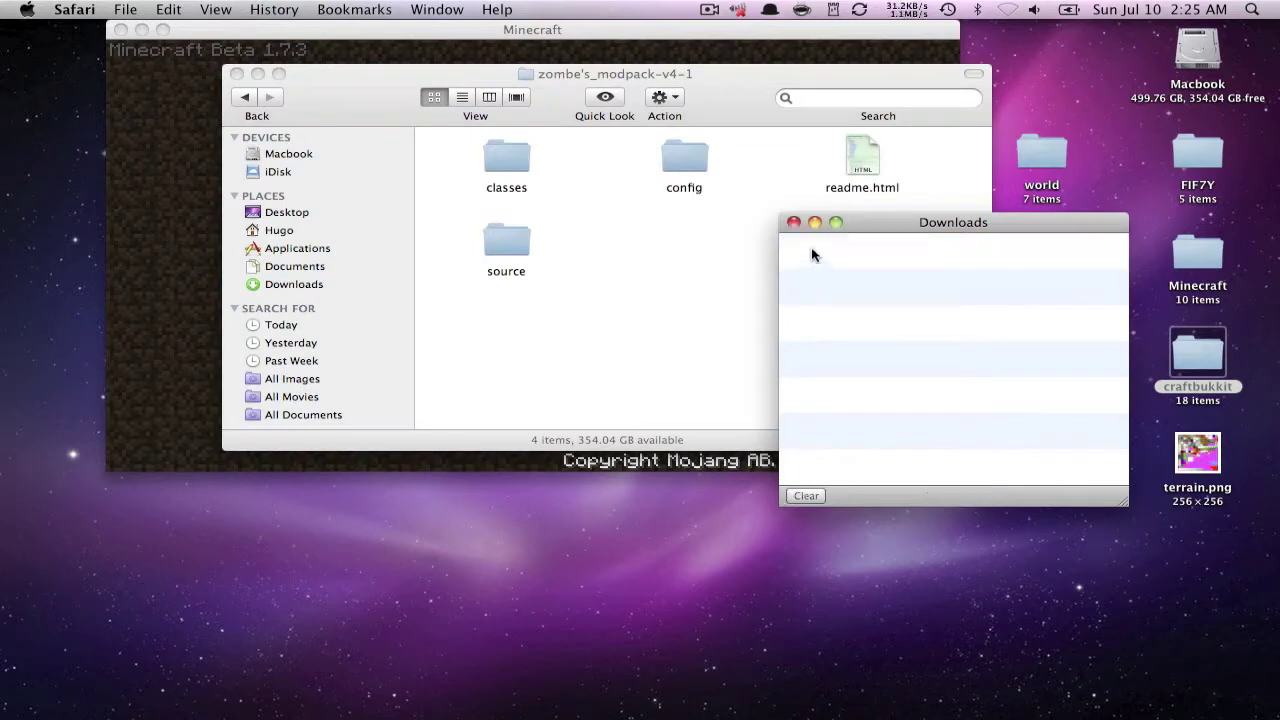
click(793, 222)
drag(623, 66, 919, 180)
Create a new Minecraft singleplayer world
click(495, 258)
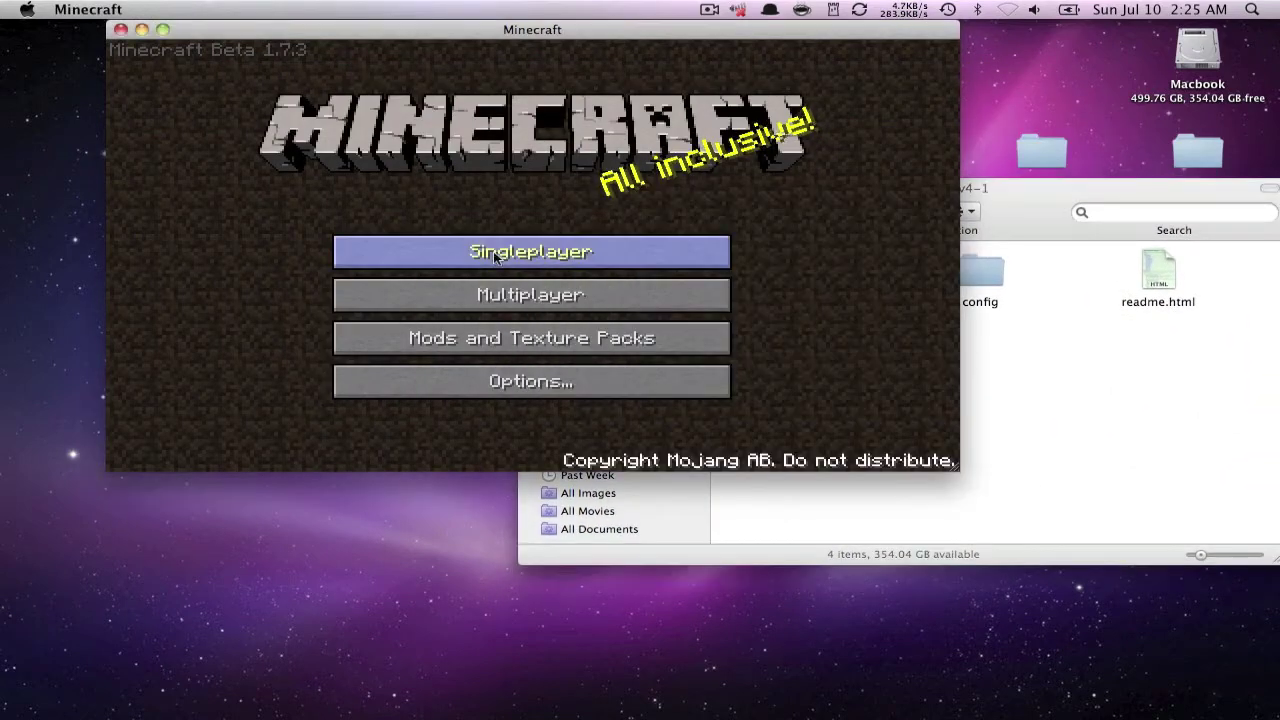
click(495, 258)
click(618, 390)
click(567, 363)
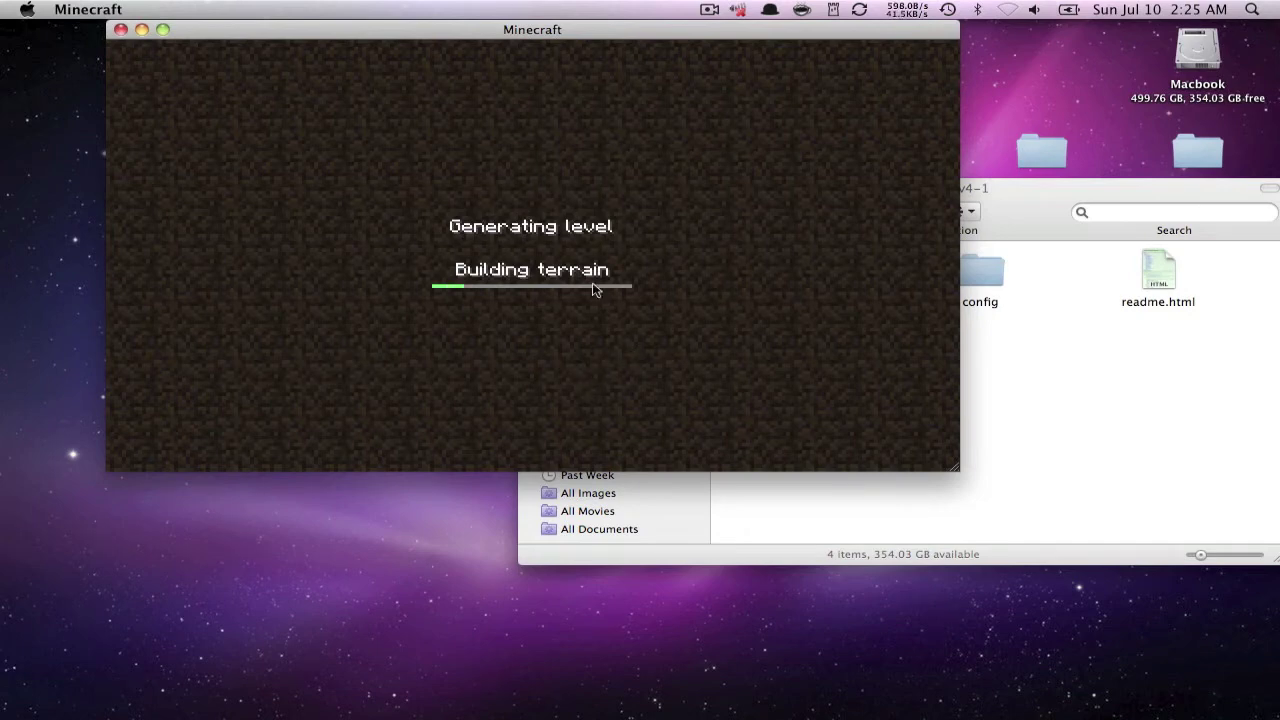
Check the inventory, walk around the sand pit, then save and quit to the title screen
drag(446, 34, 478, 34)
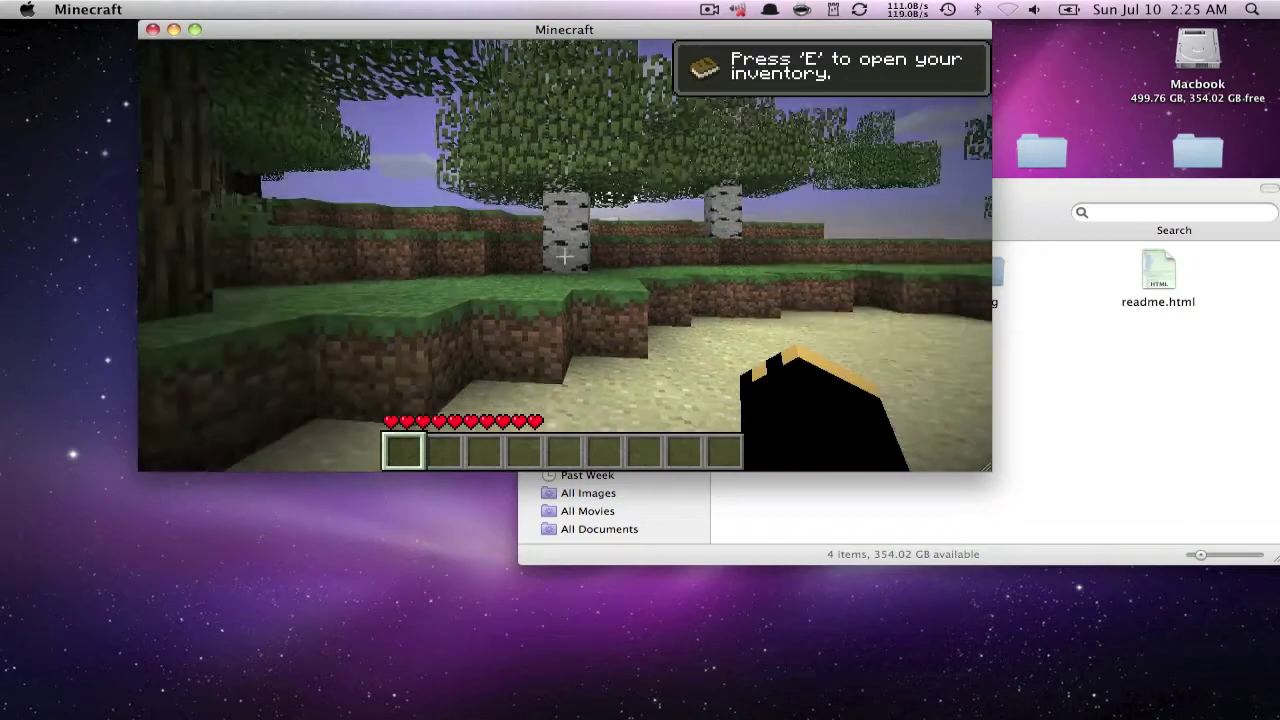
key(e)
key(e)
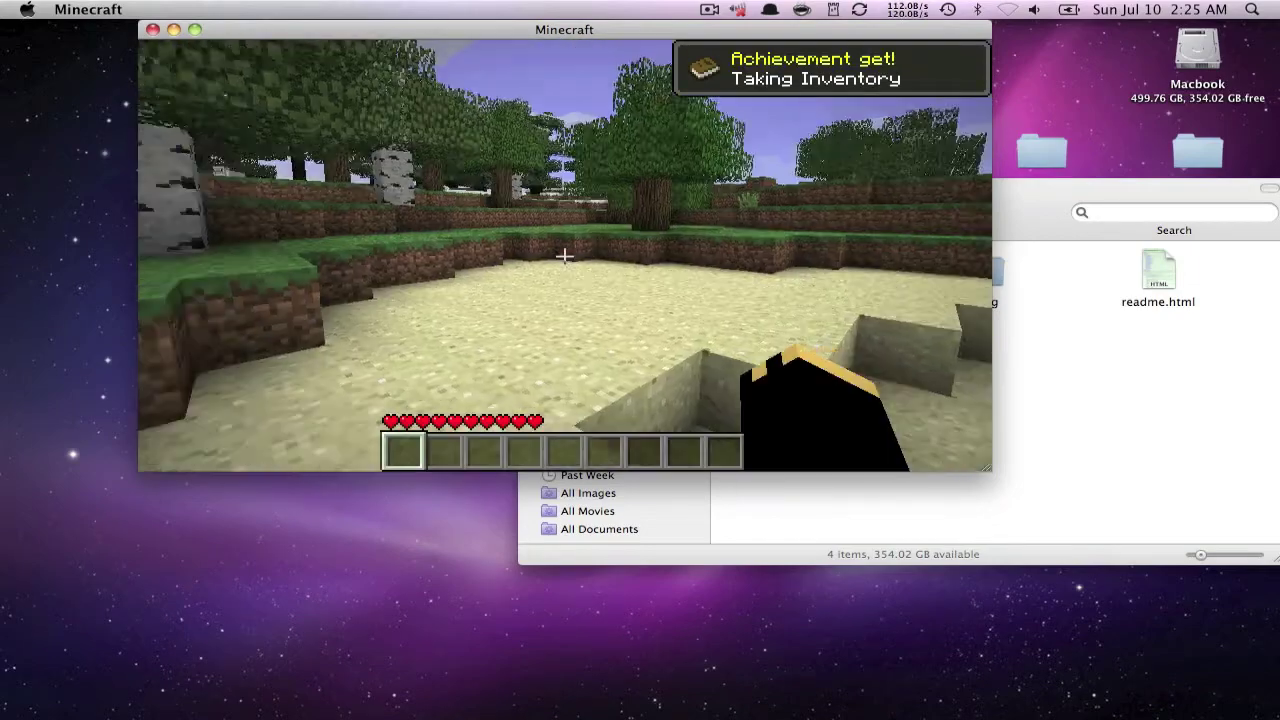
key(e)
key(e)
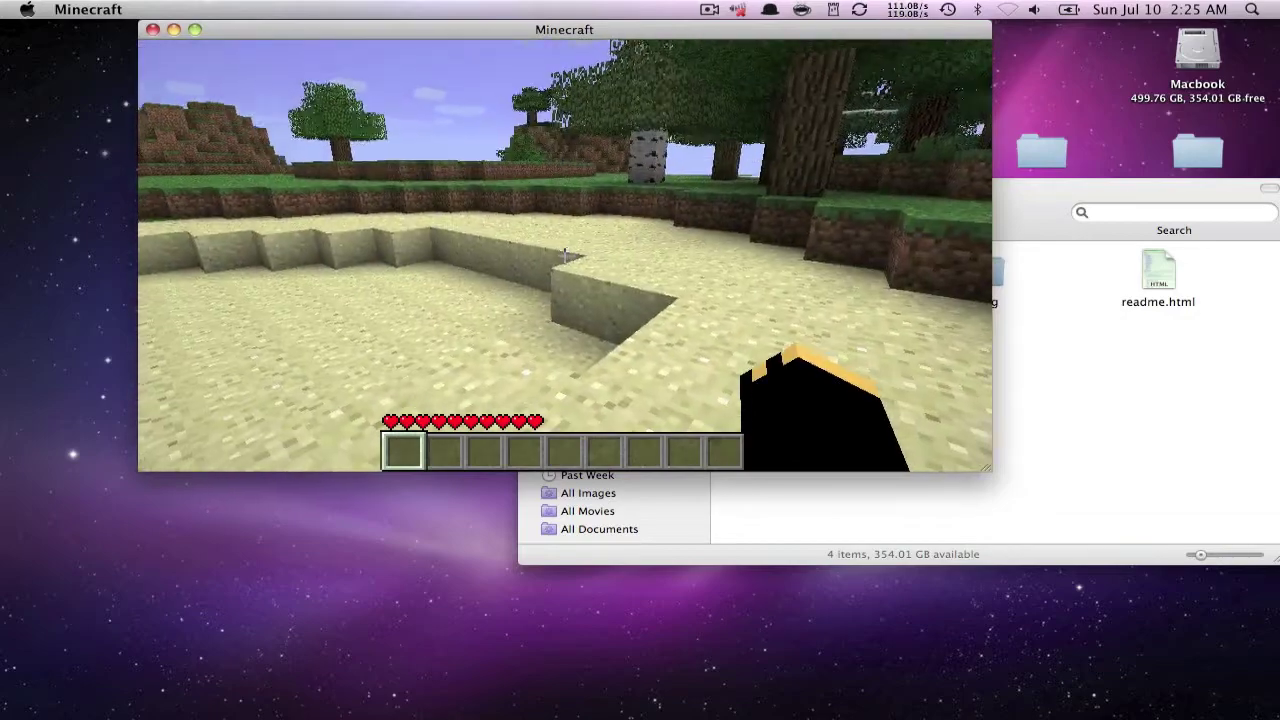
key(w)
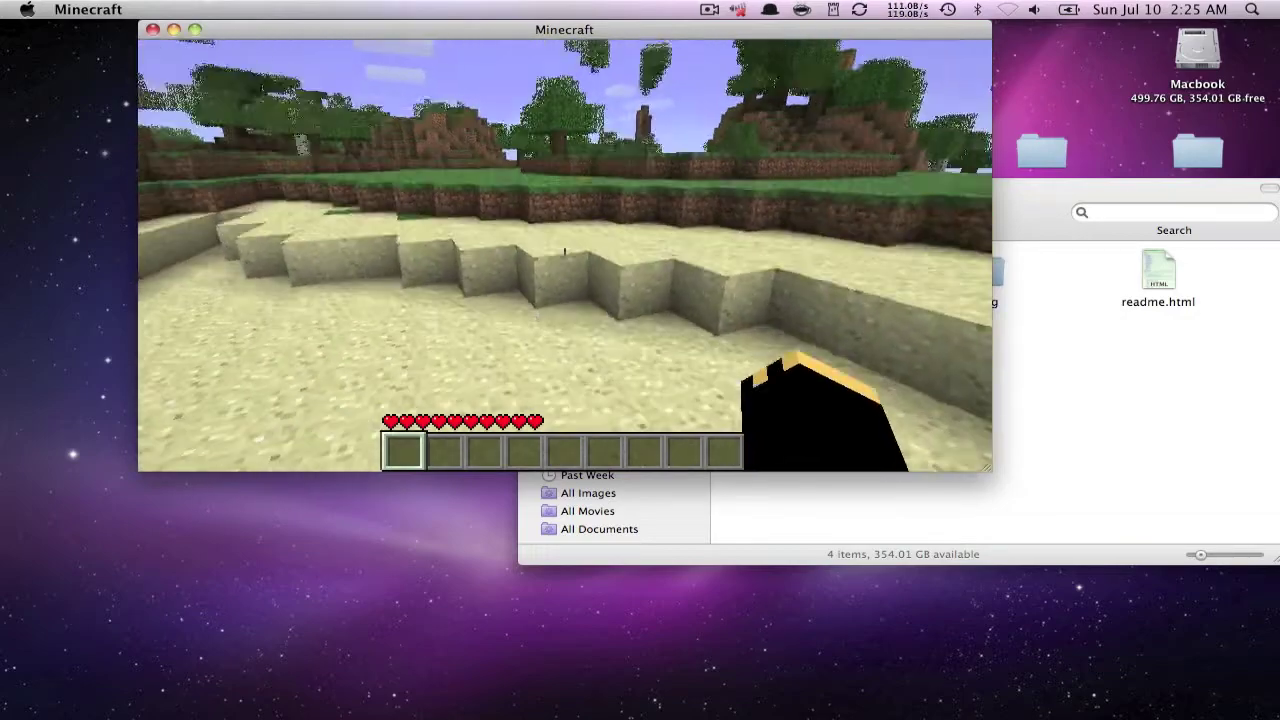
key(w)
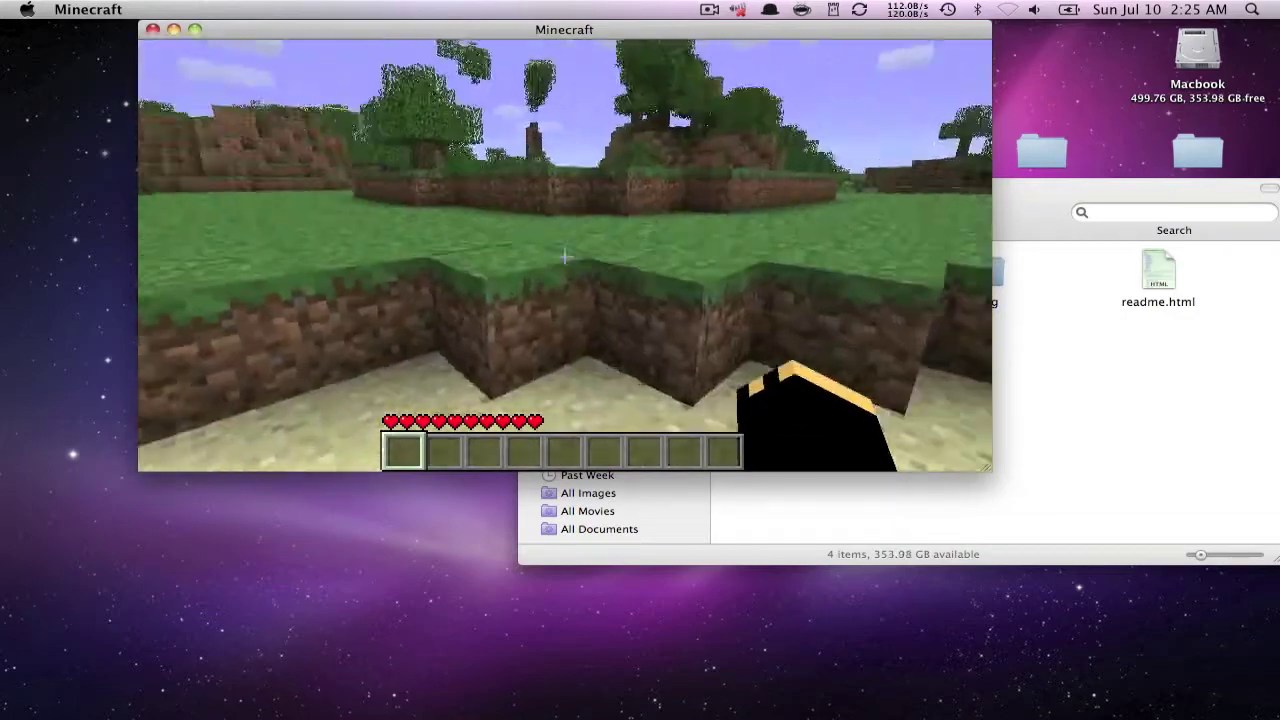
key(w)
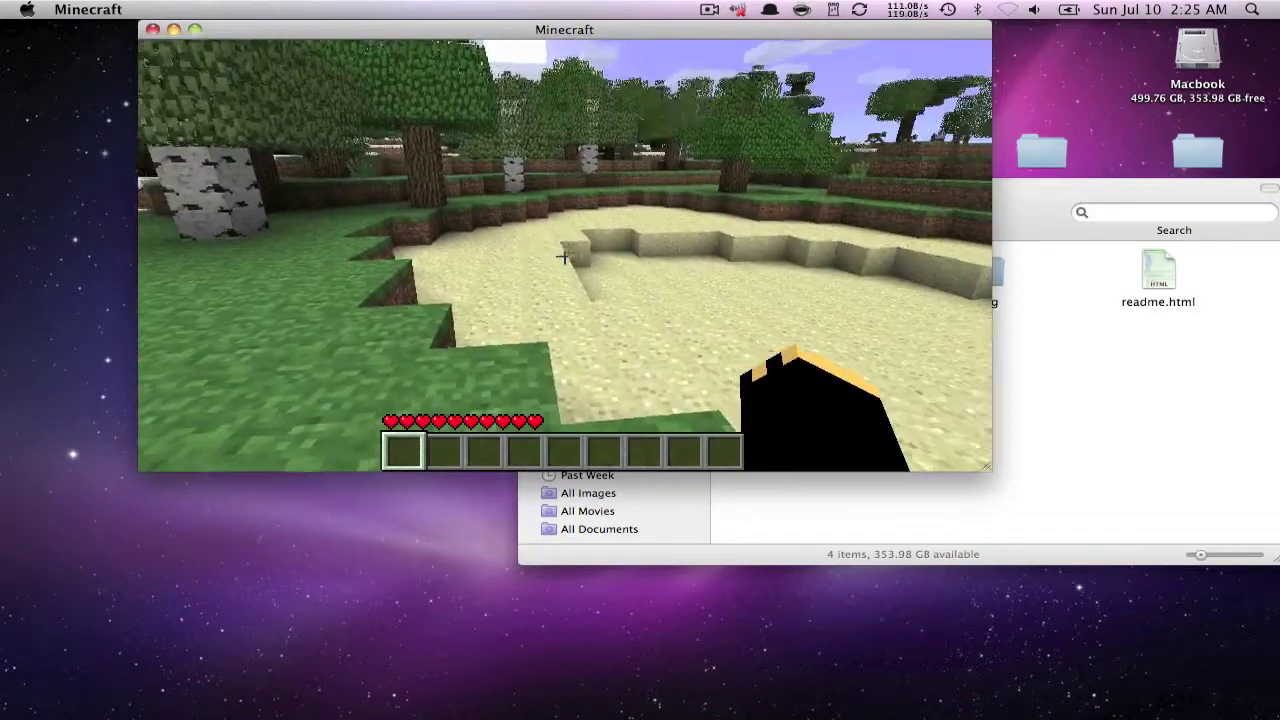
key(w)
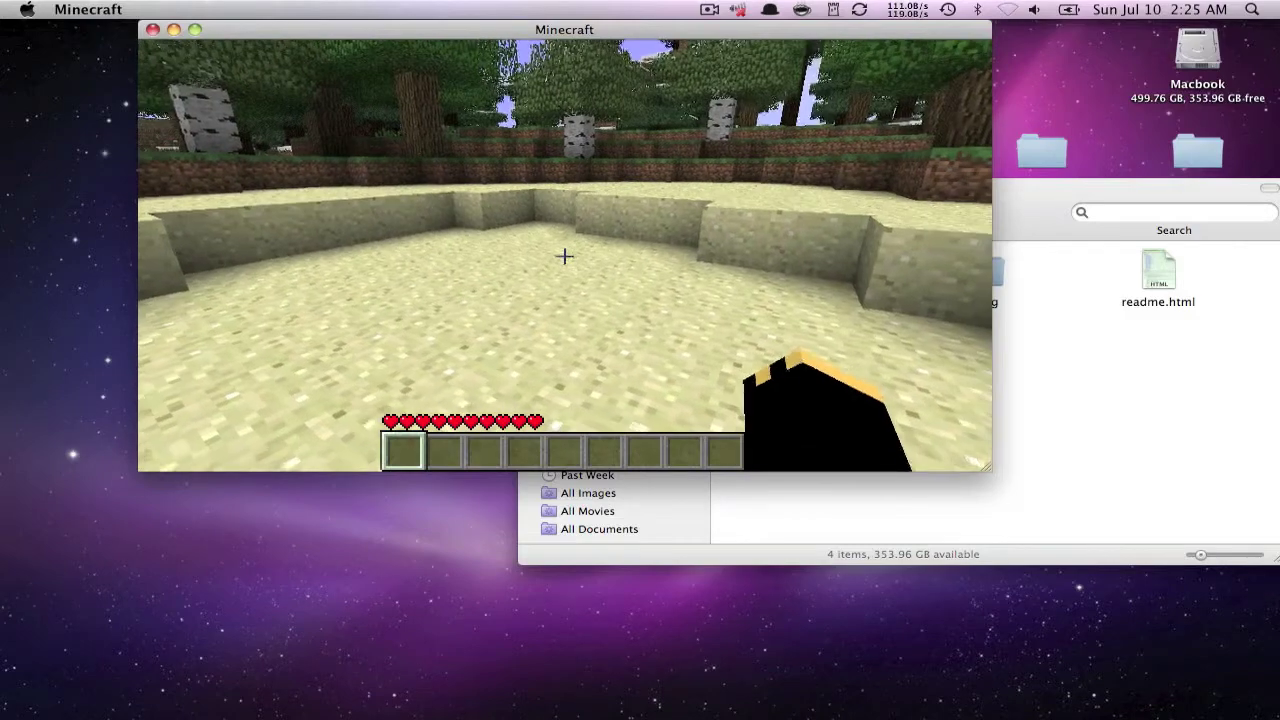
key(Escape)
click(640, 362)
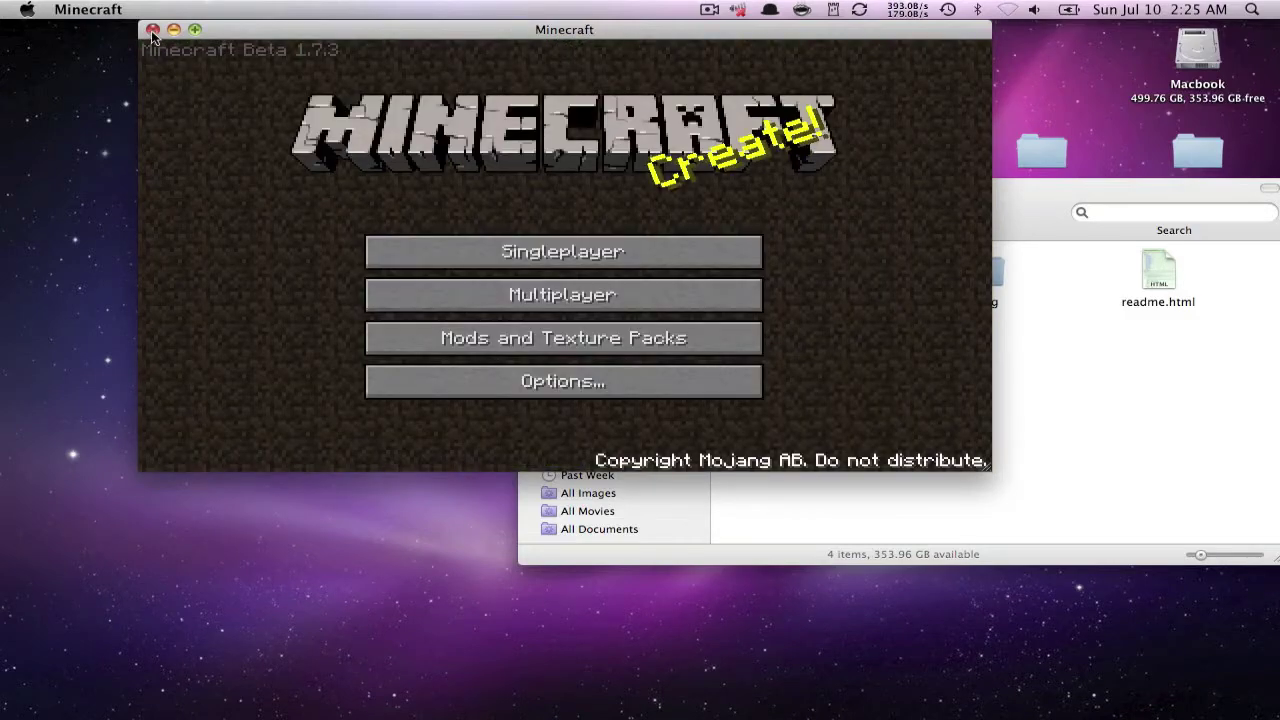
Quit Minecraft and open Library > Application Support in a new Finder window
click(153, 30)
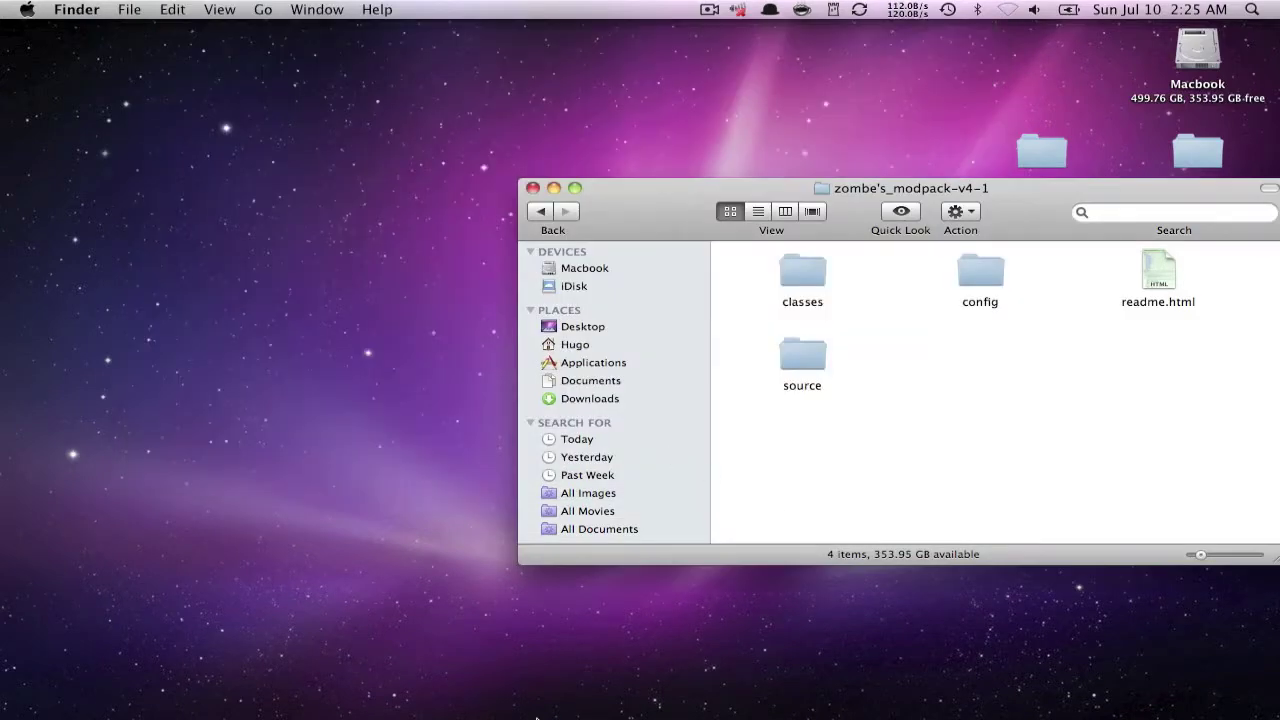
right_click(291, 705)
click(343, 526)
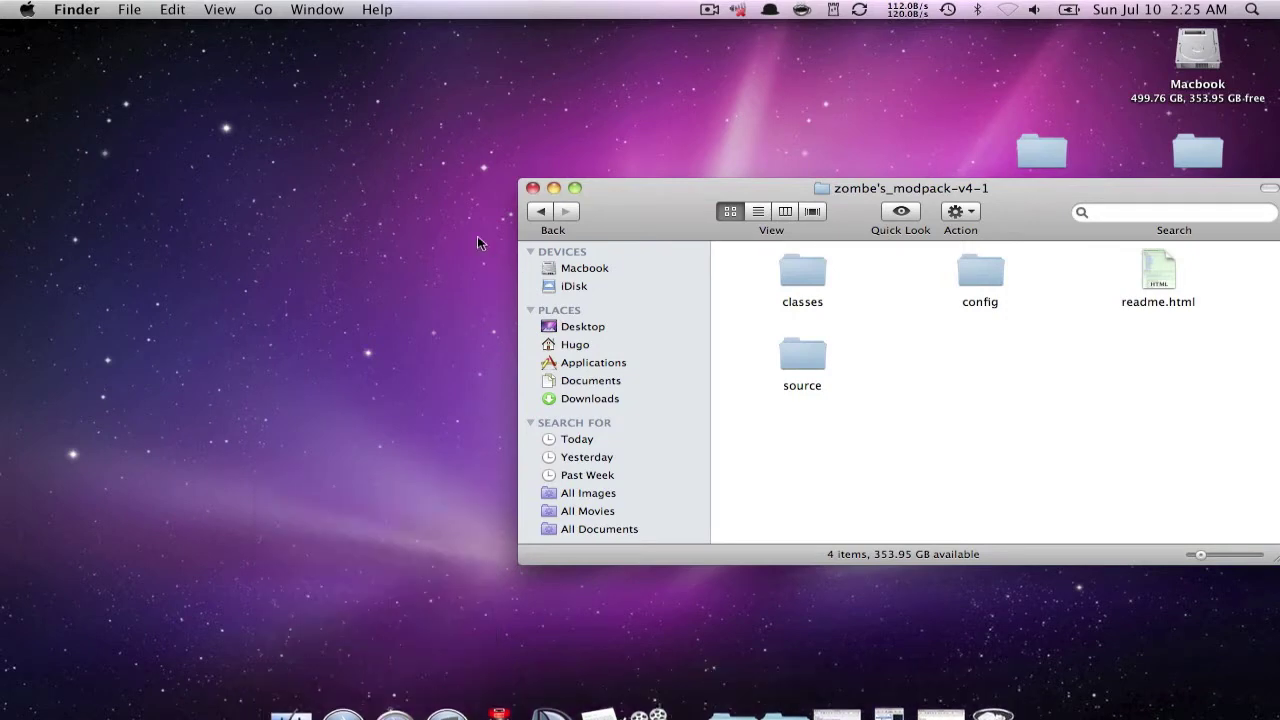
double_click(294, 323)
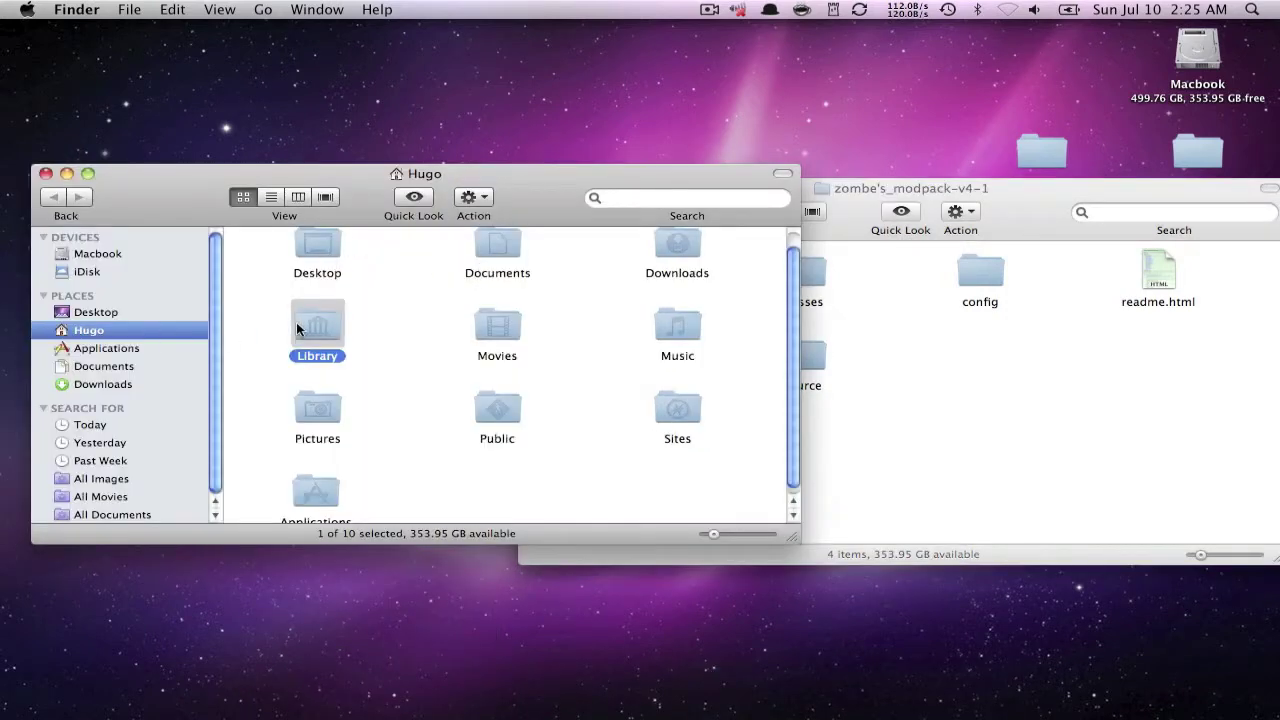
double_click(305, 264)
scroll(397, 386, down, 5)
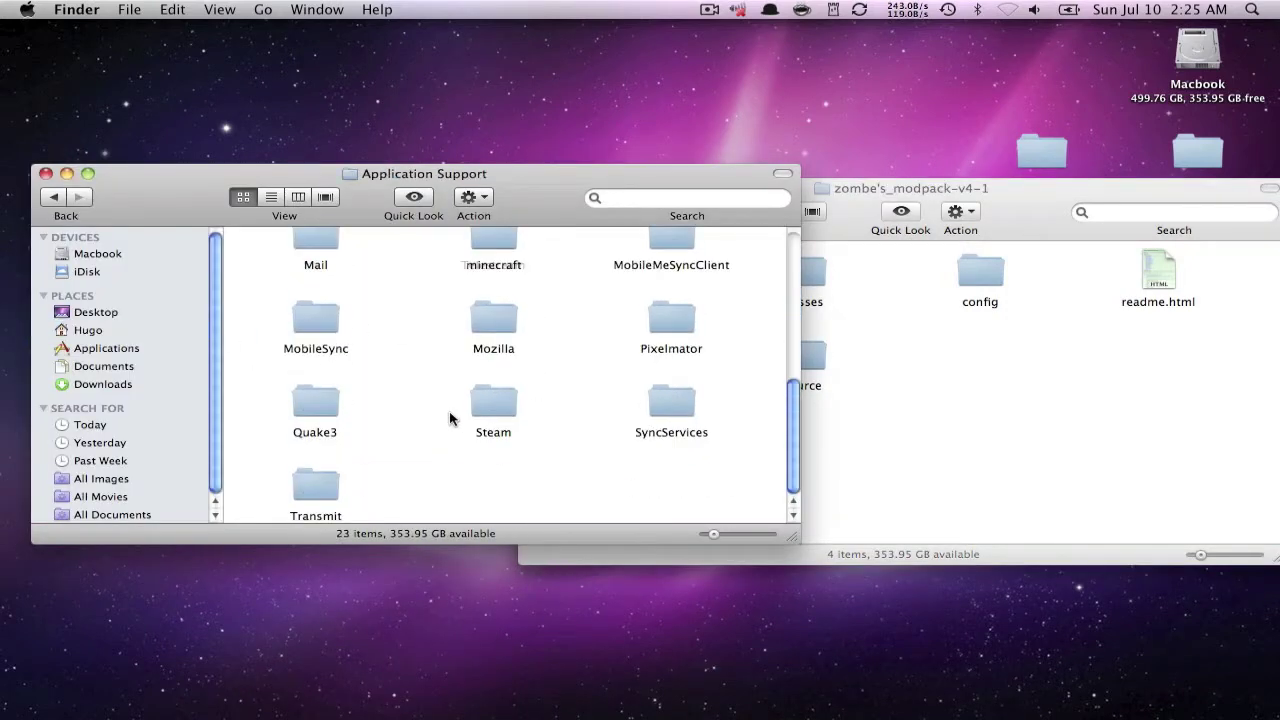
Arrange Application Support by name and pin the minecraft folder to the Finder toolbar
click(492, 250)
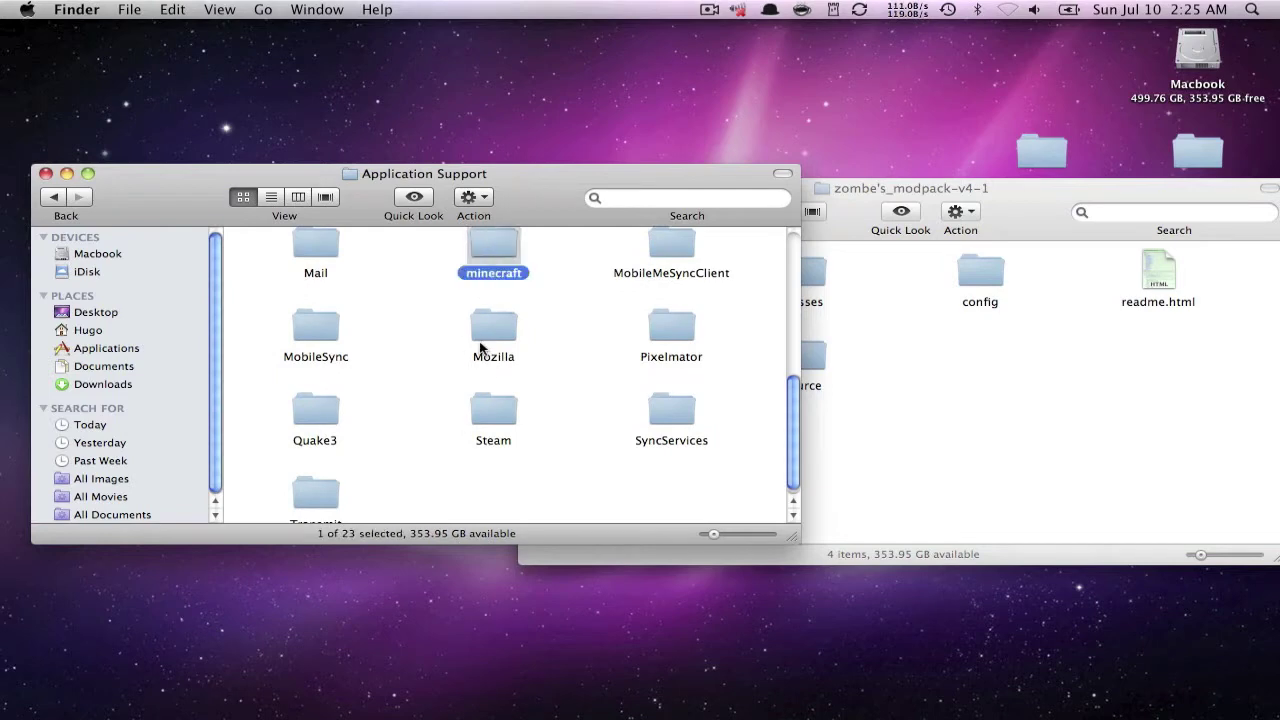
scroll(481, 366, up, 2)
drag(485, 357, 490, 488)
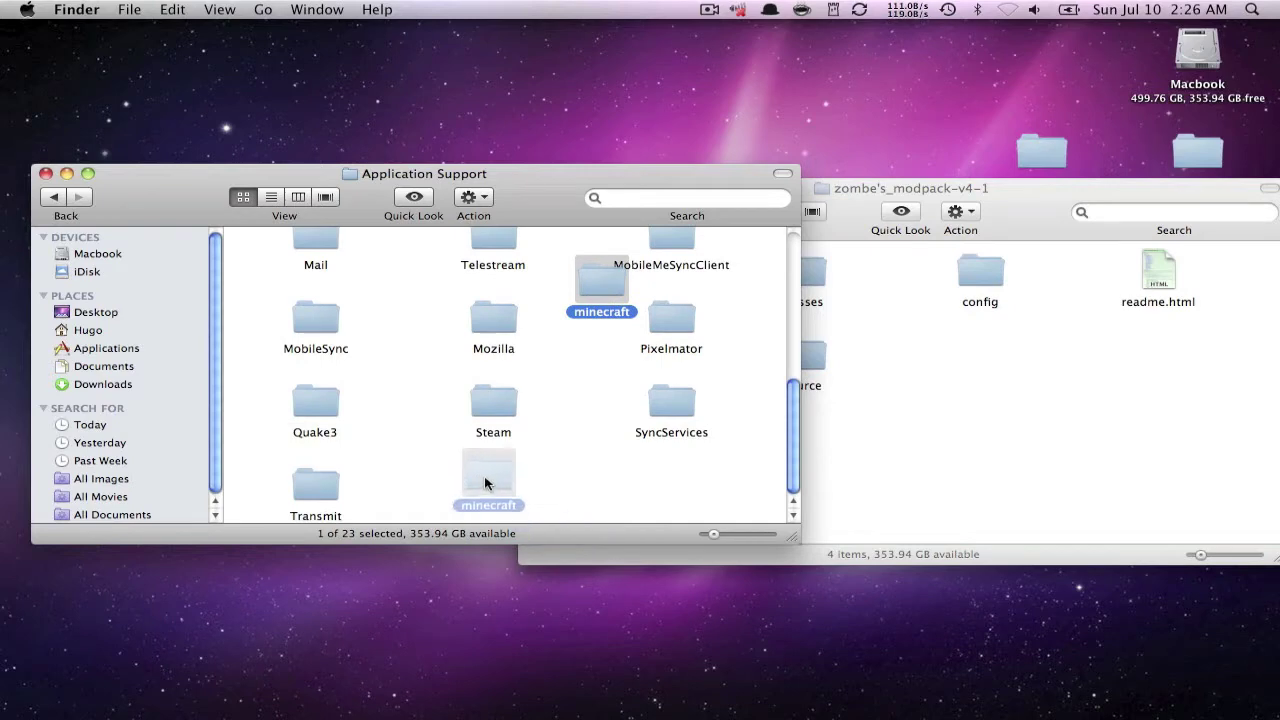
right_click(558, 380)
click(752, 475)
scroll(572, 451, up, 3)
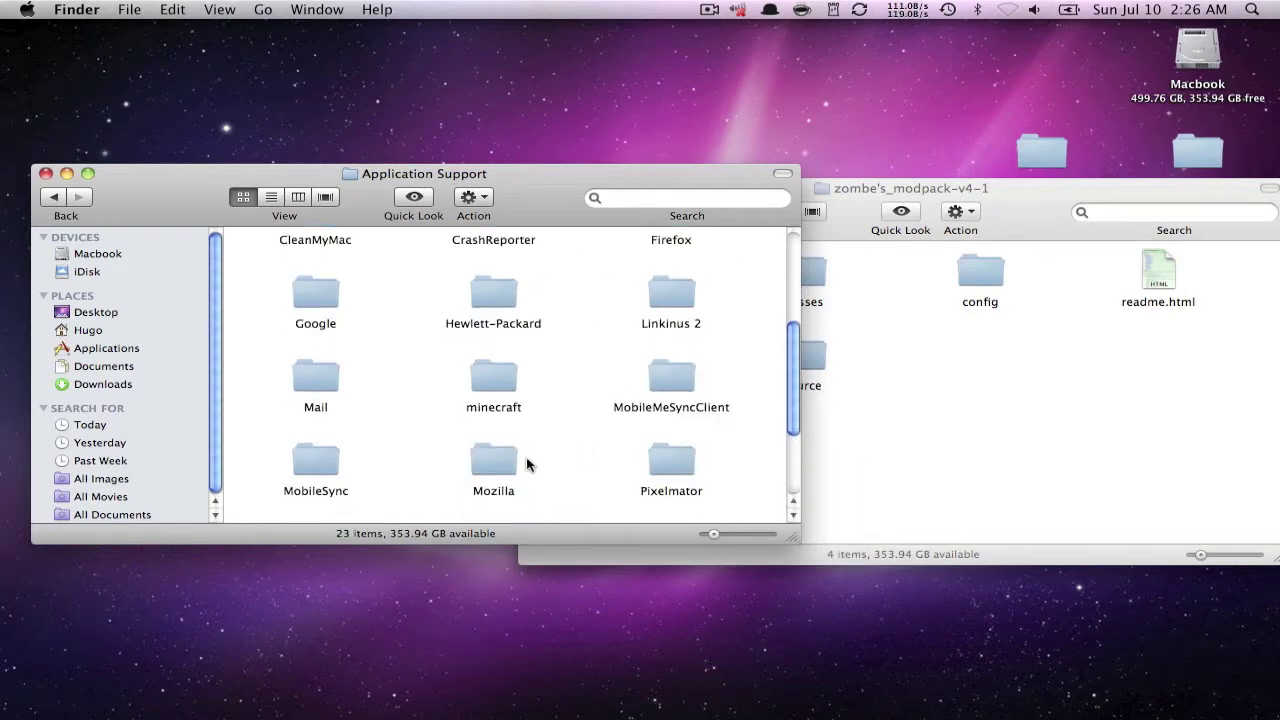
click(493, 386)
drag(497, 370, 518, 200)
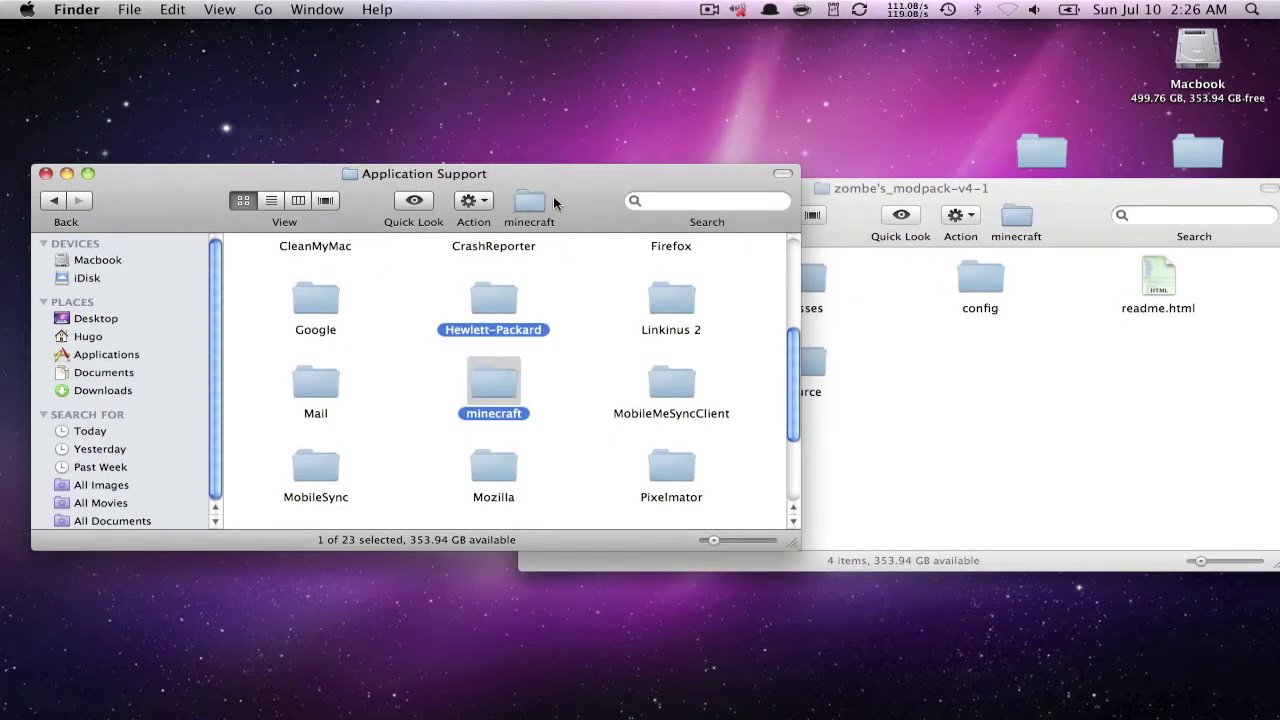
click(550, 200)
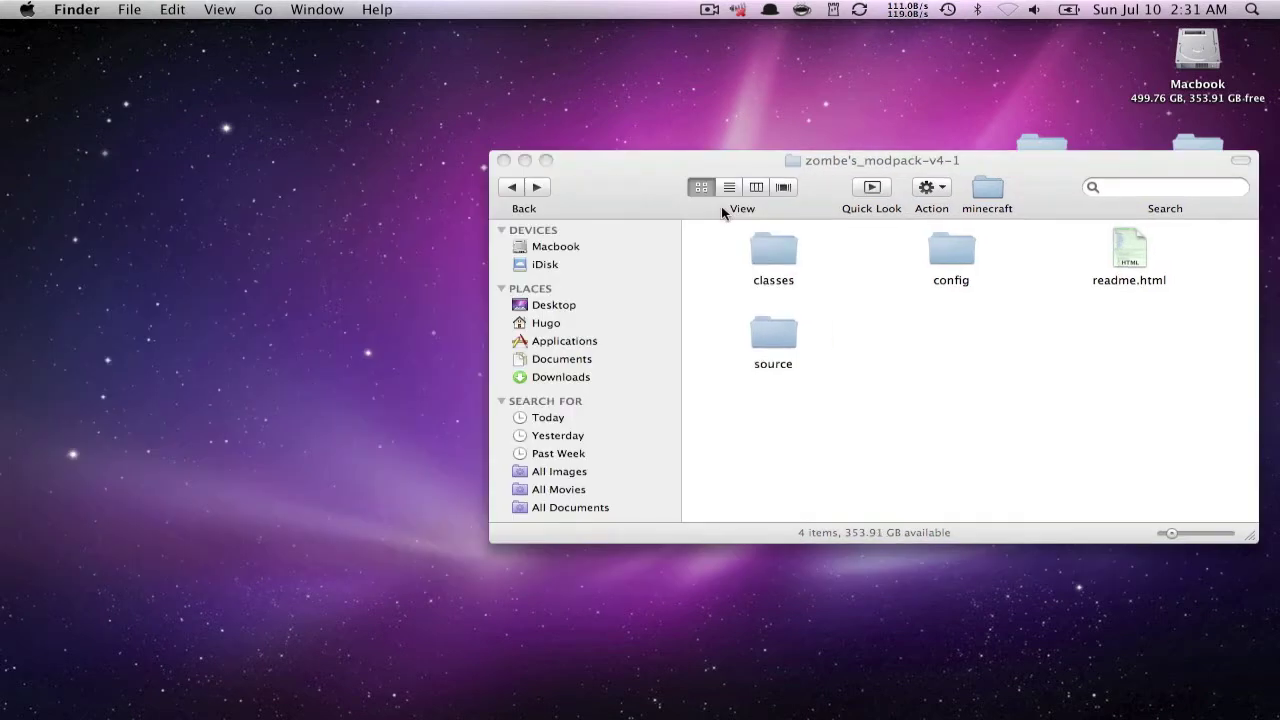
Launch Terminal and run the command creating ~/mctmp and extracting minecraft.jar into it
key(alt+space)
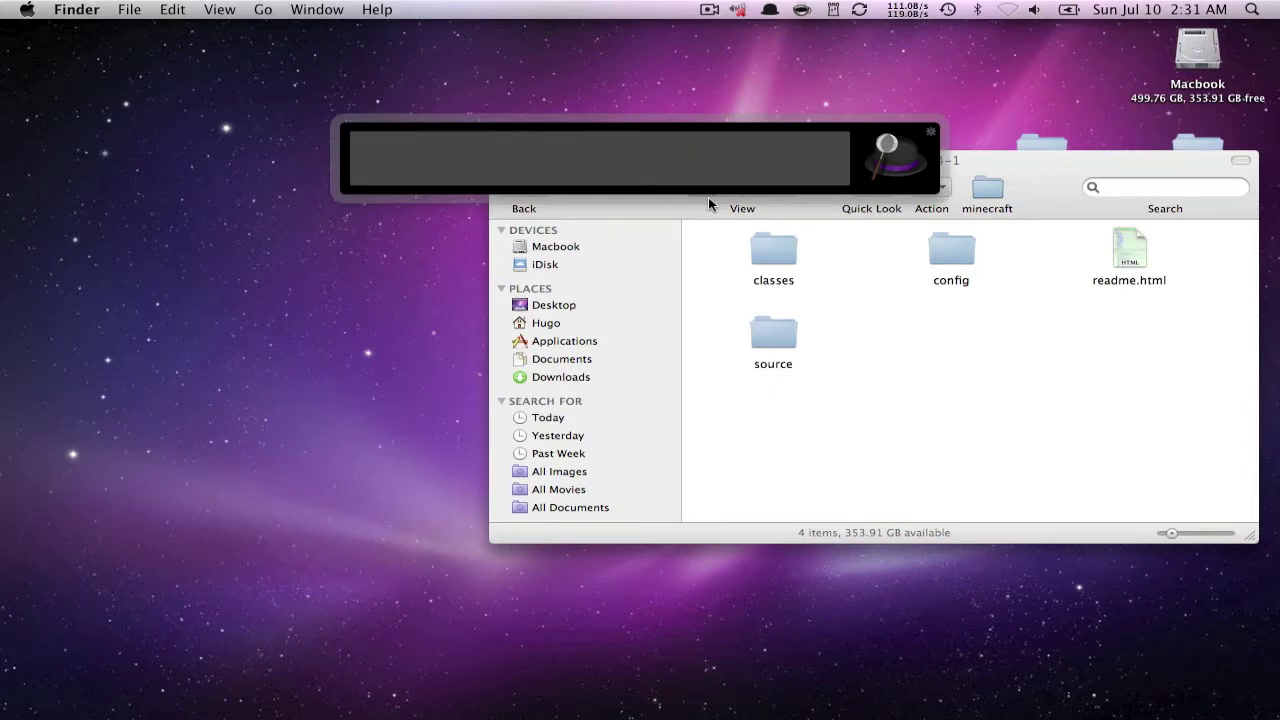
text(ter)
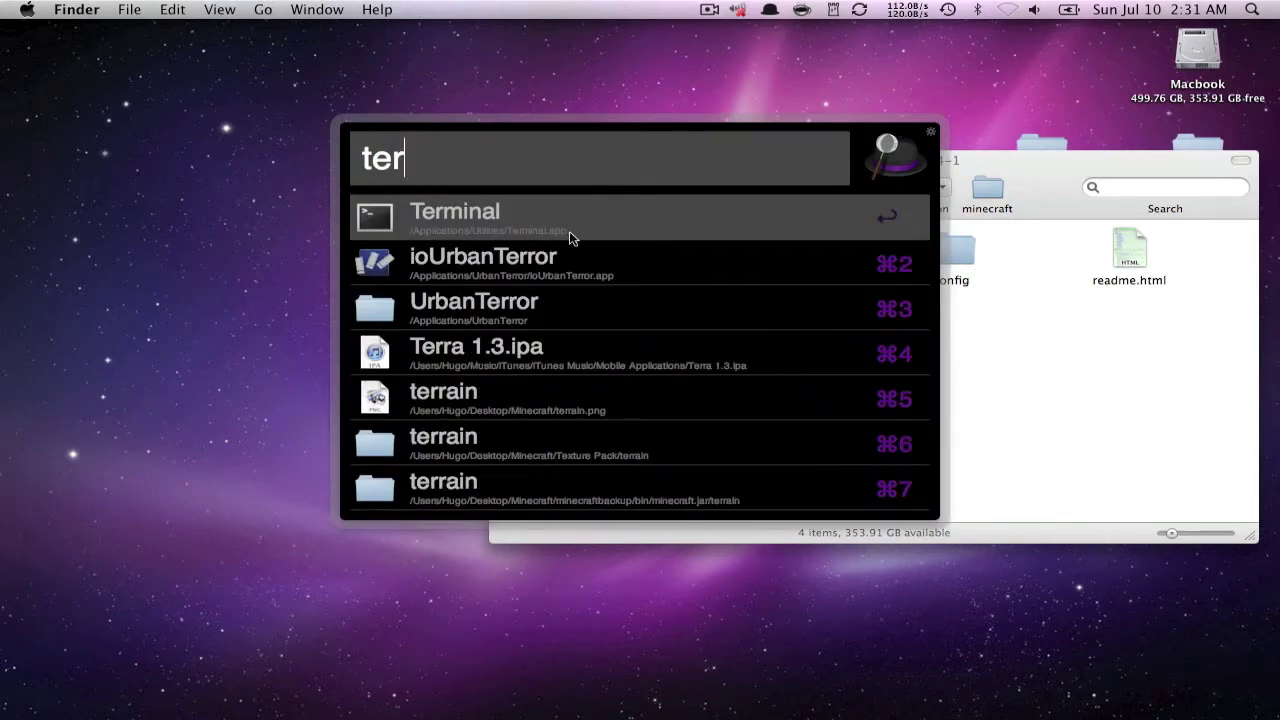
key(Return)
click(1246, 9)
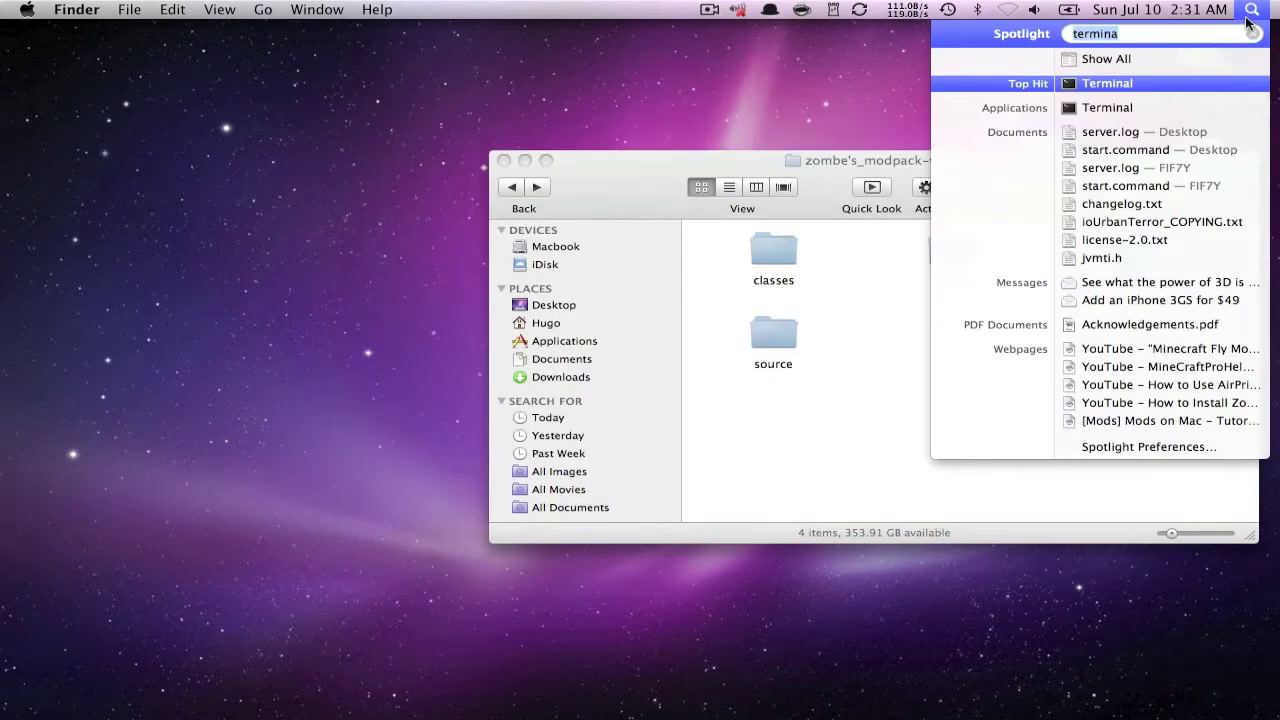
click(1132, 87)
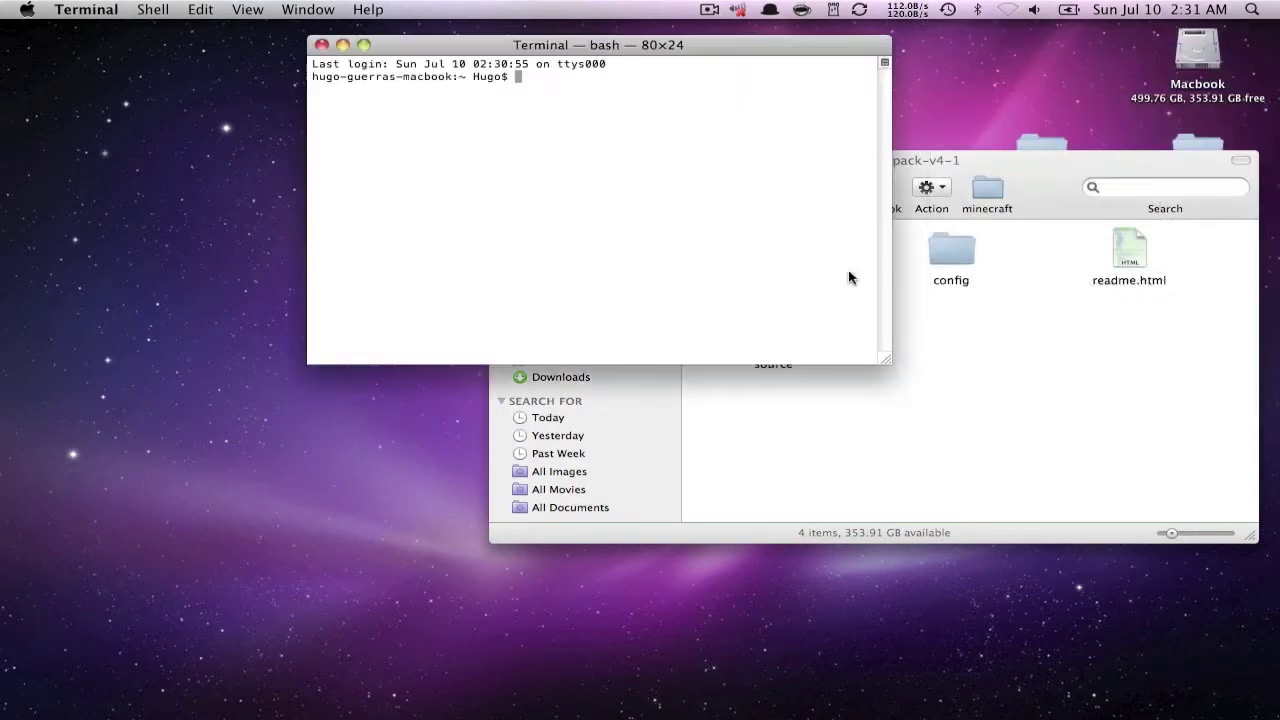
drag(595, 44, 582, 44)
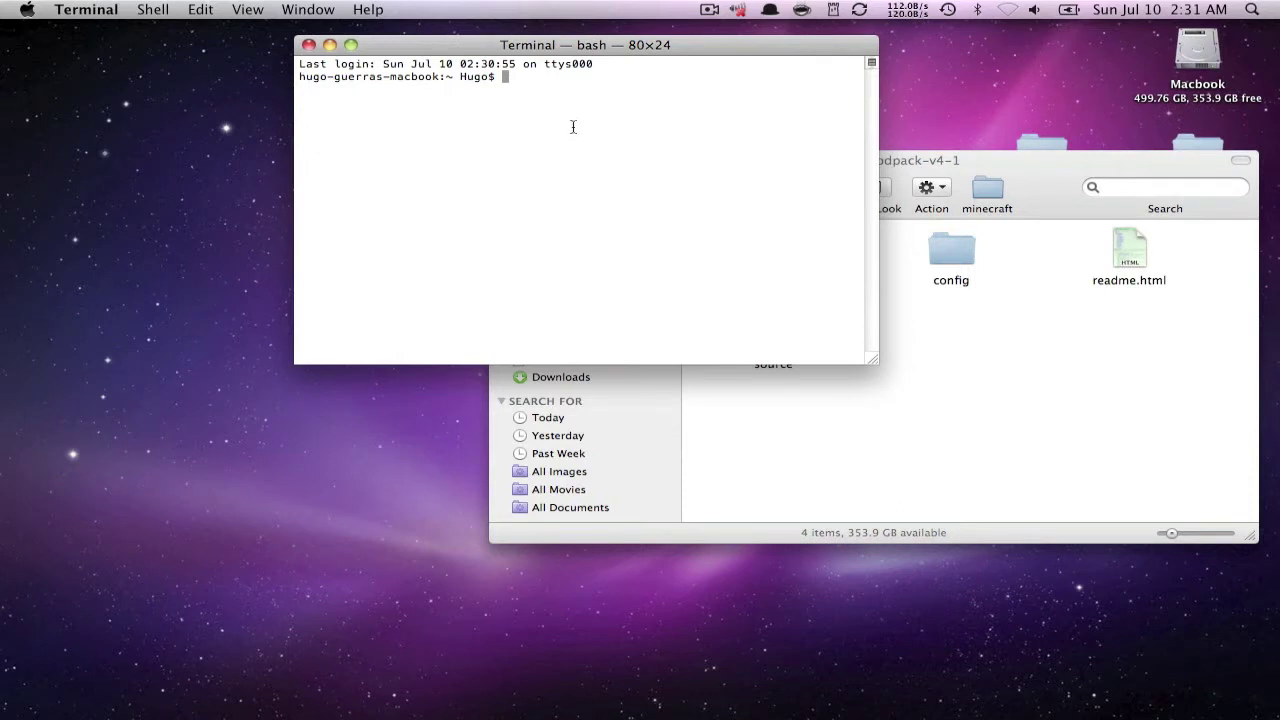
text(cd ~ mkdir mctmp cd mctmp jar xf ~/Library/Application\ Support/minecraft/bin/minecraft.jar)
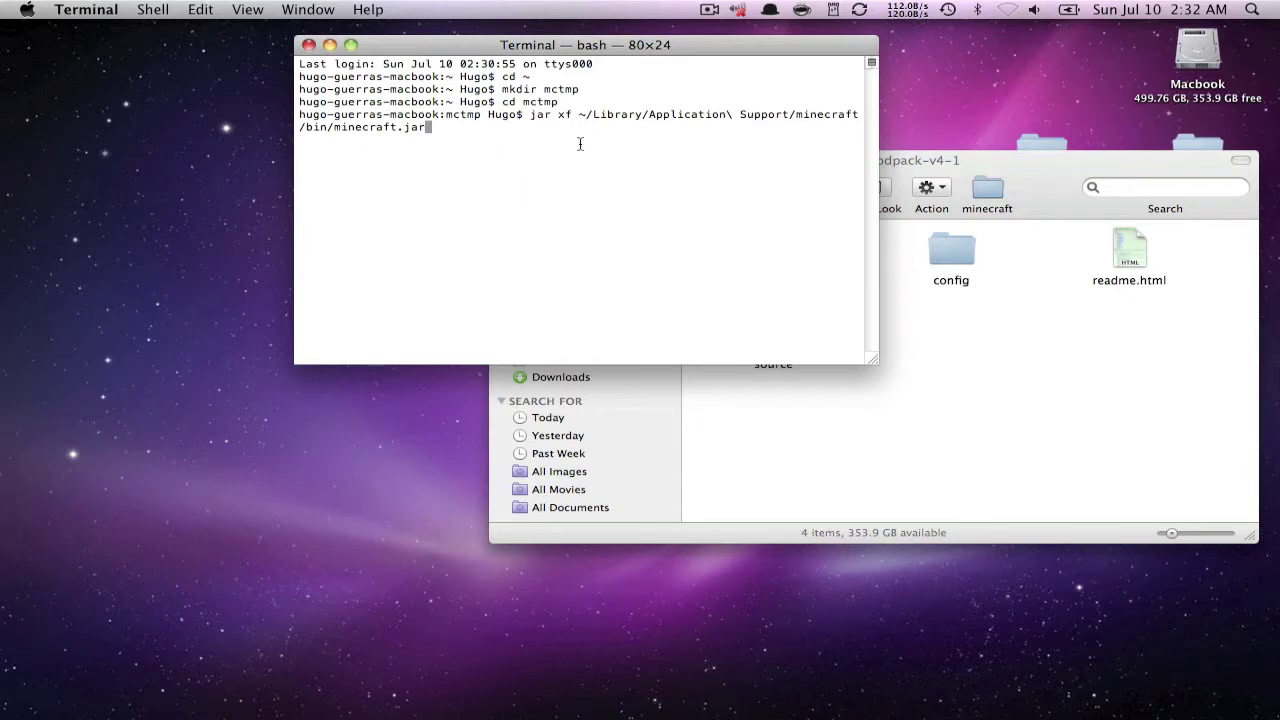
key(Return)
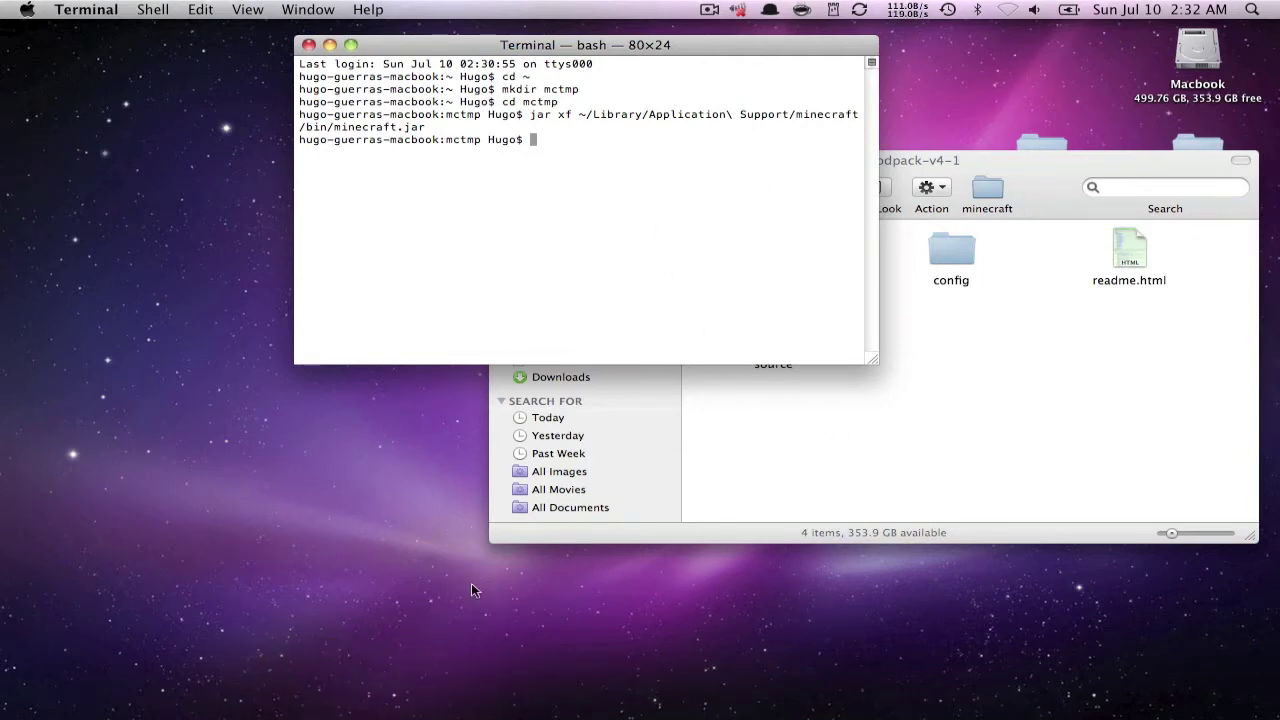
Open mctmp in a new Finder window and select all 21 modpack class files
mouse_move(446, 718)
right_click(265, 703)
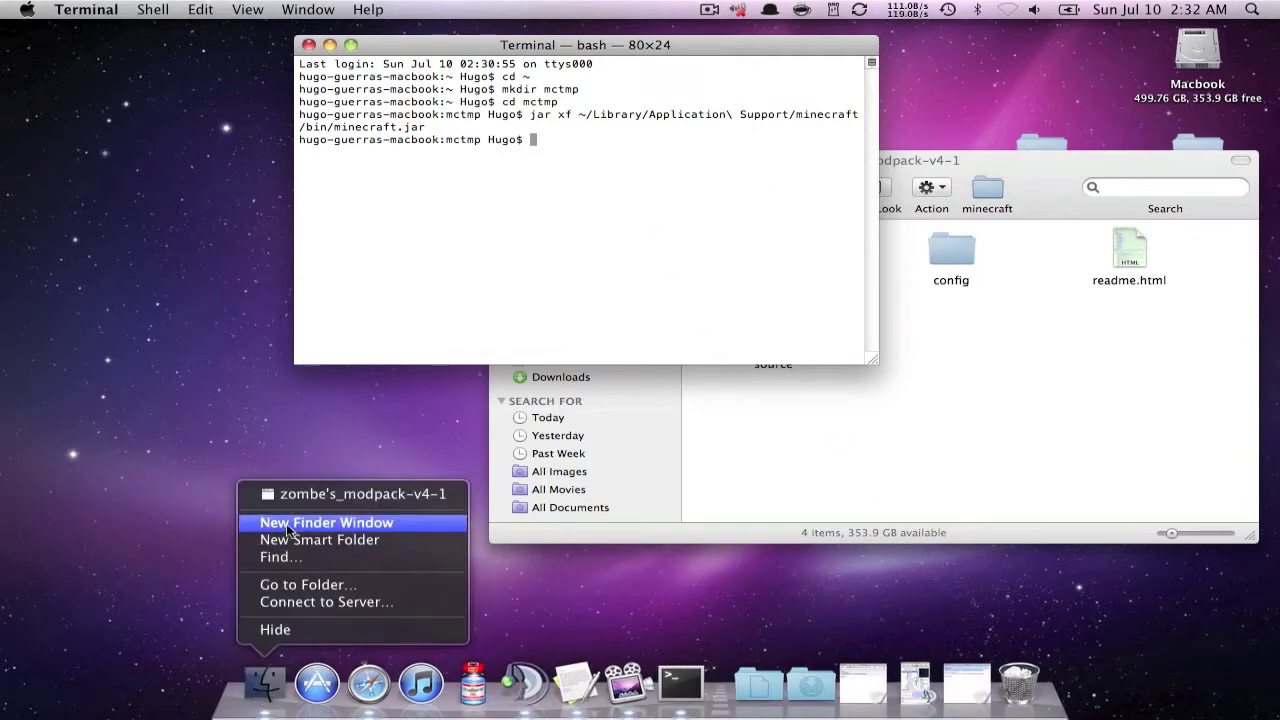
click(285, 524)
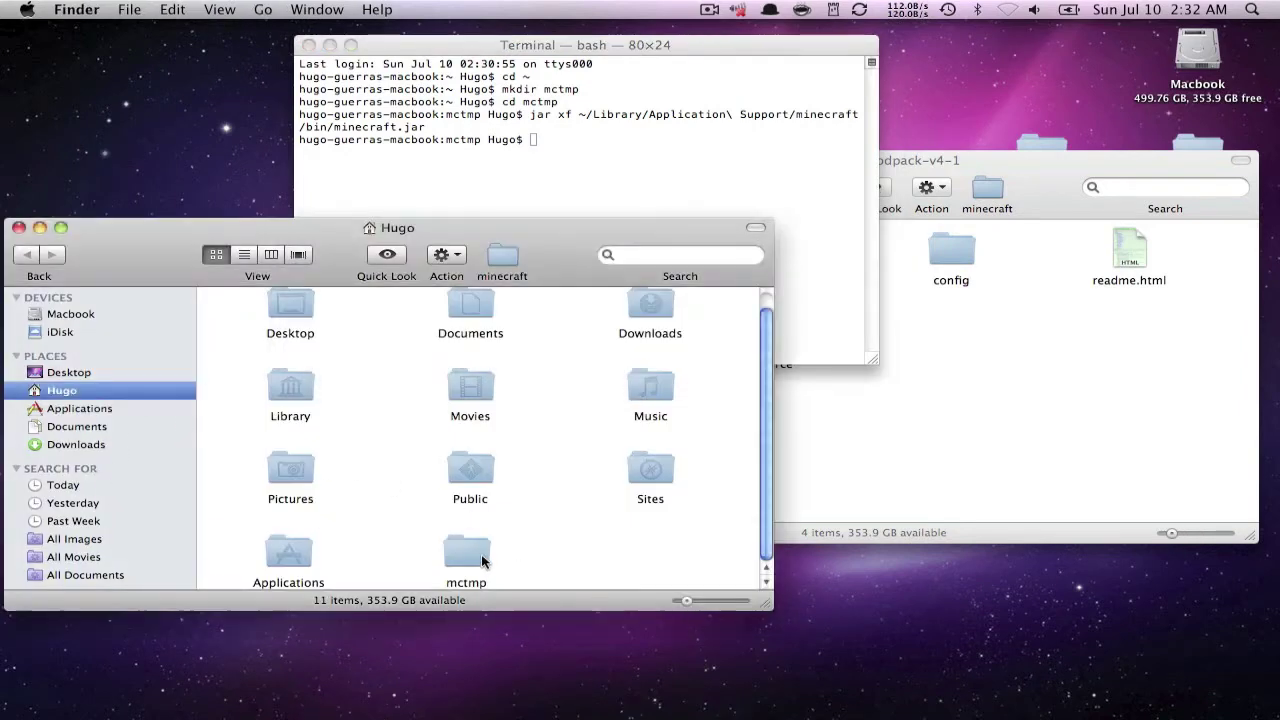
double_click(478, 560)
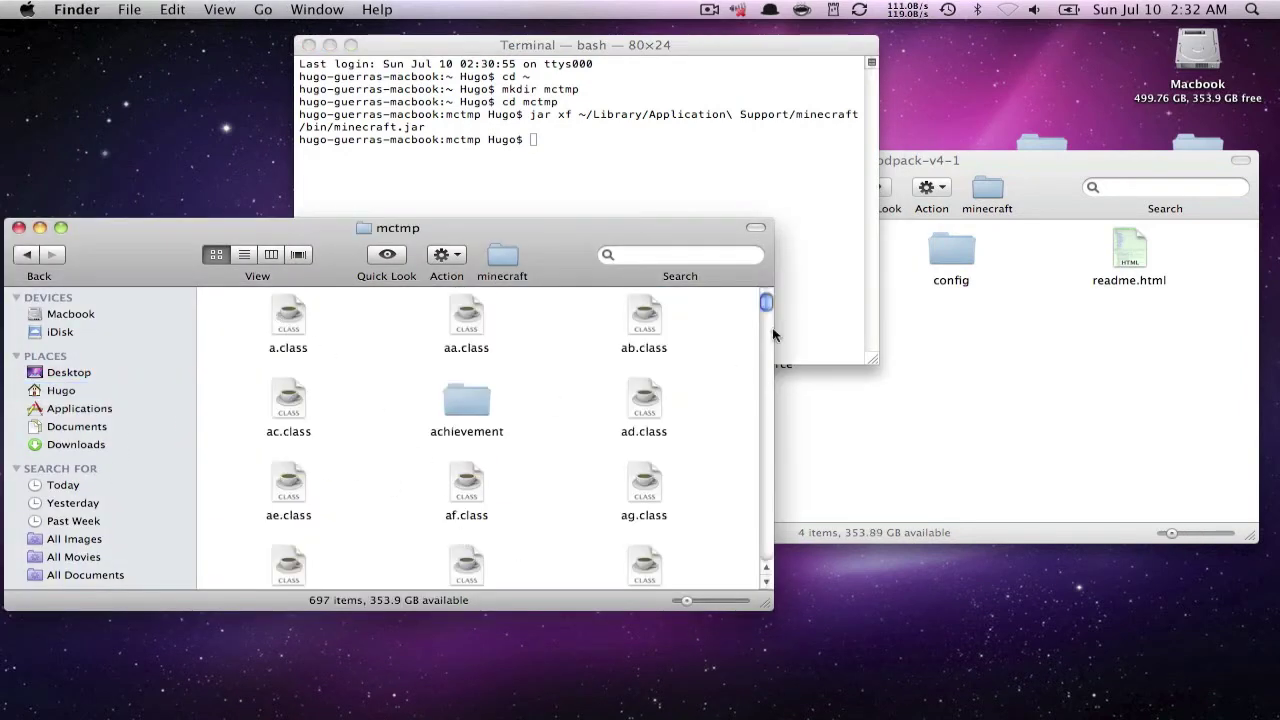
click(967, 322)
double_click(775, 246)
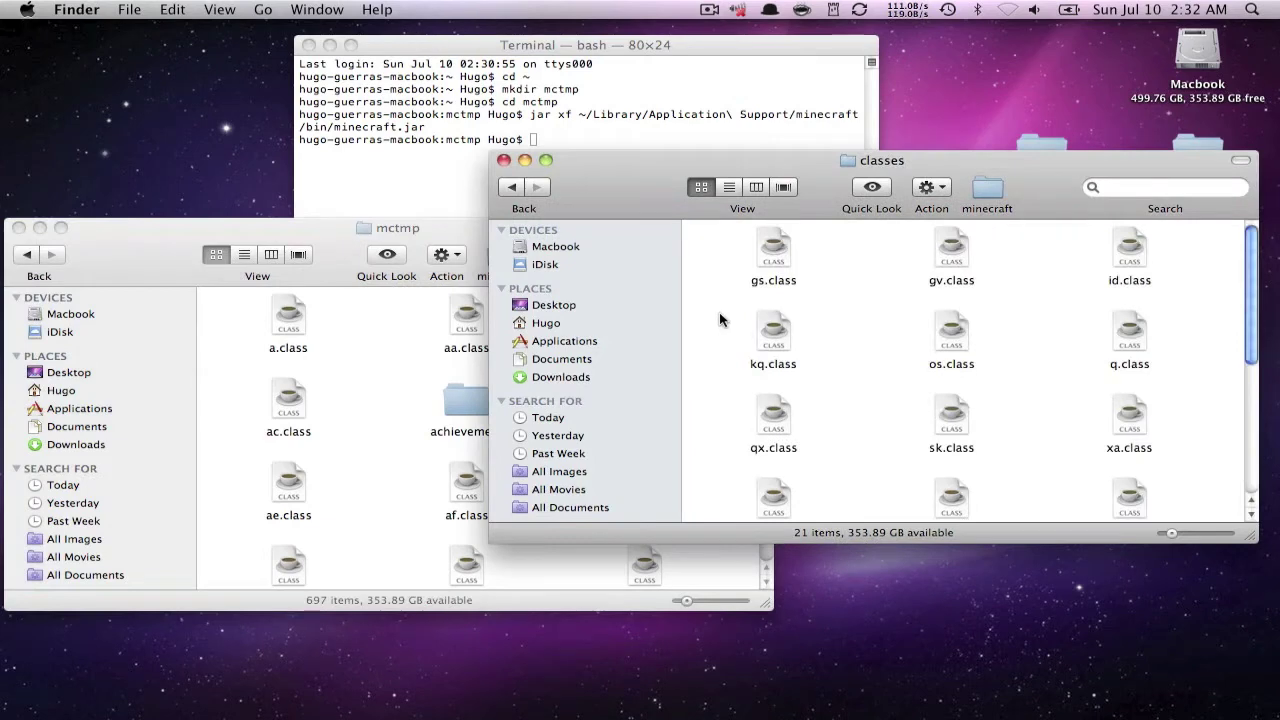
key(super+a)
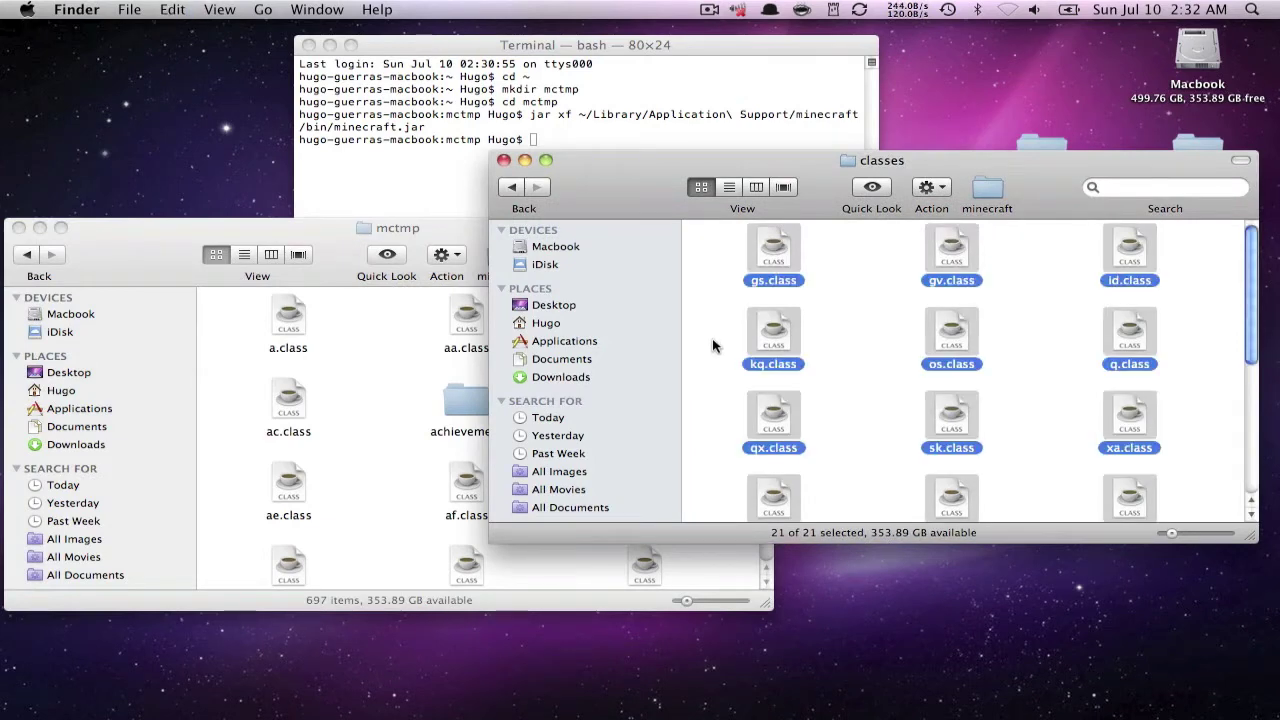
Paste the class files into mctmp, replacing all existing versions
click(331, 259)
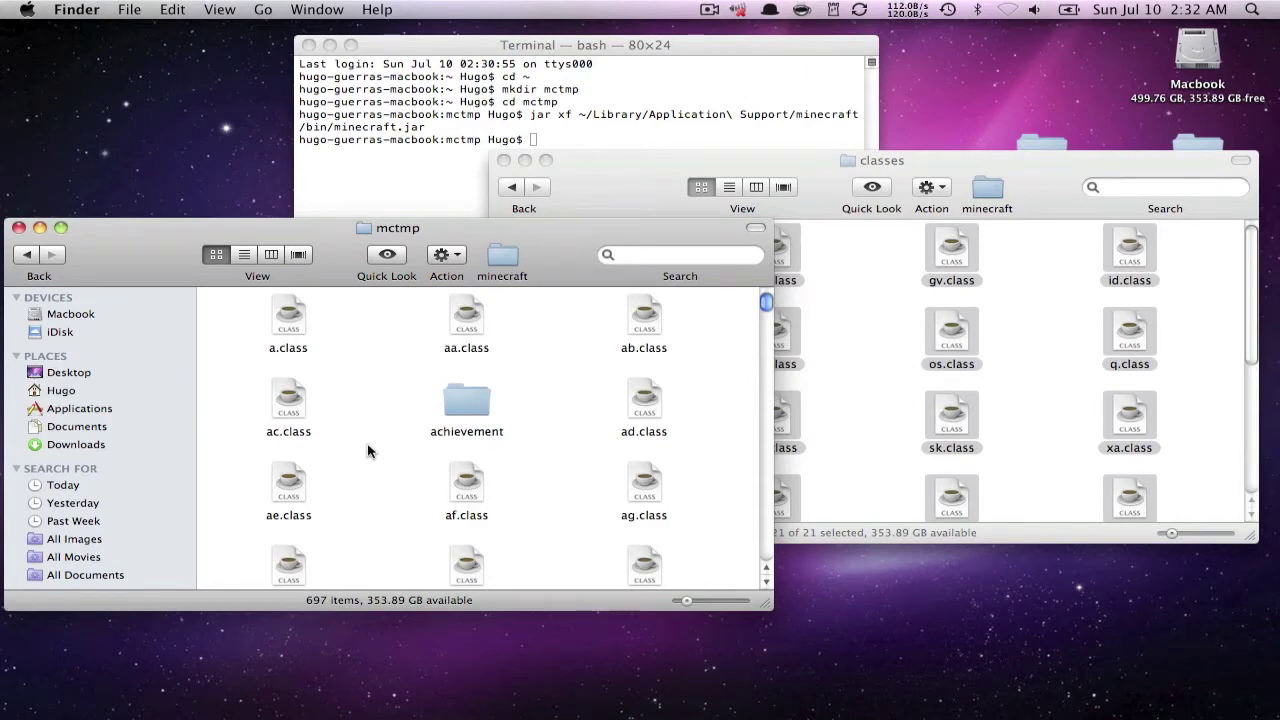
key(super+v)
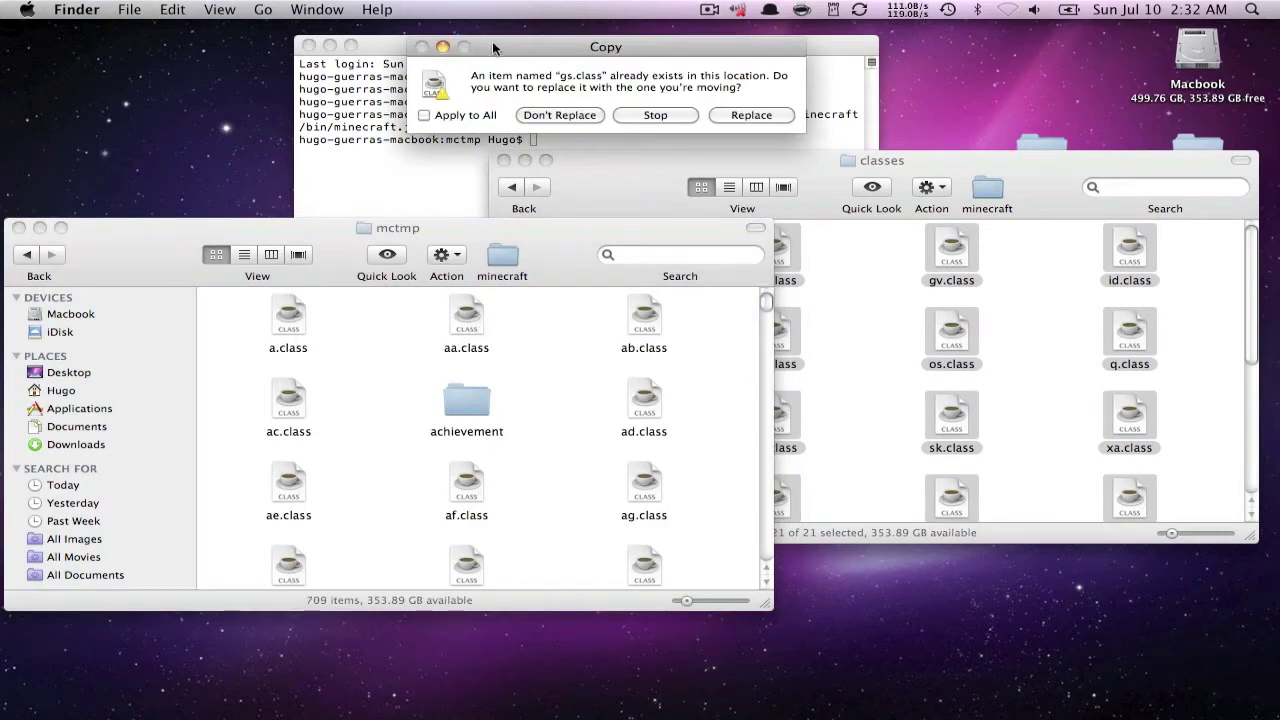
drag(492, 40, 469, 191)
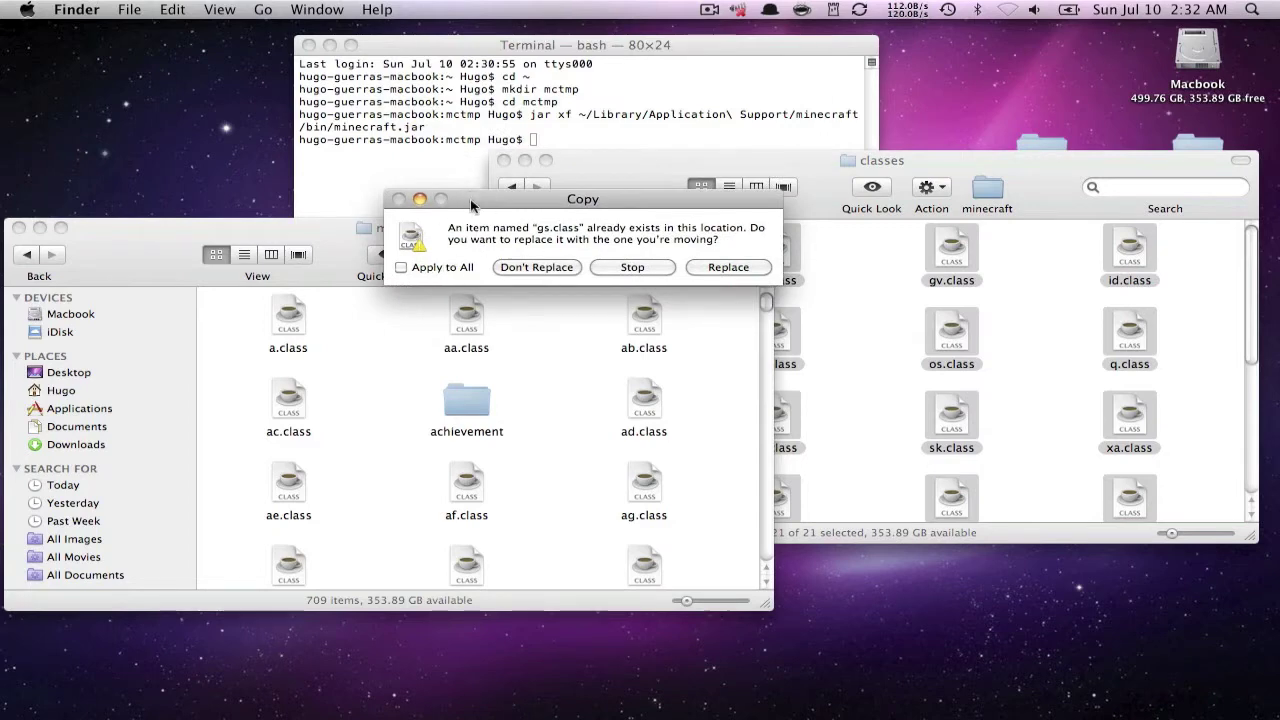
click(453, 270)
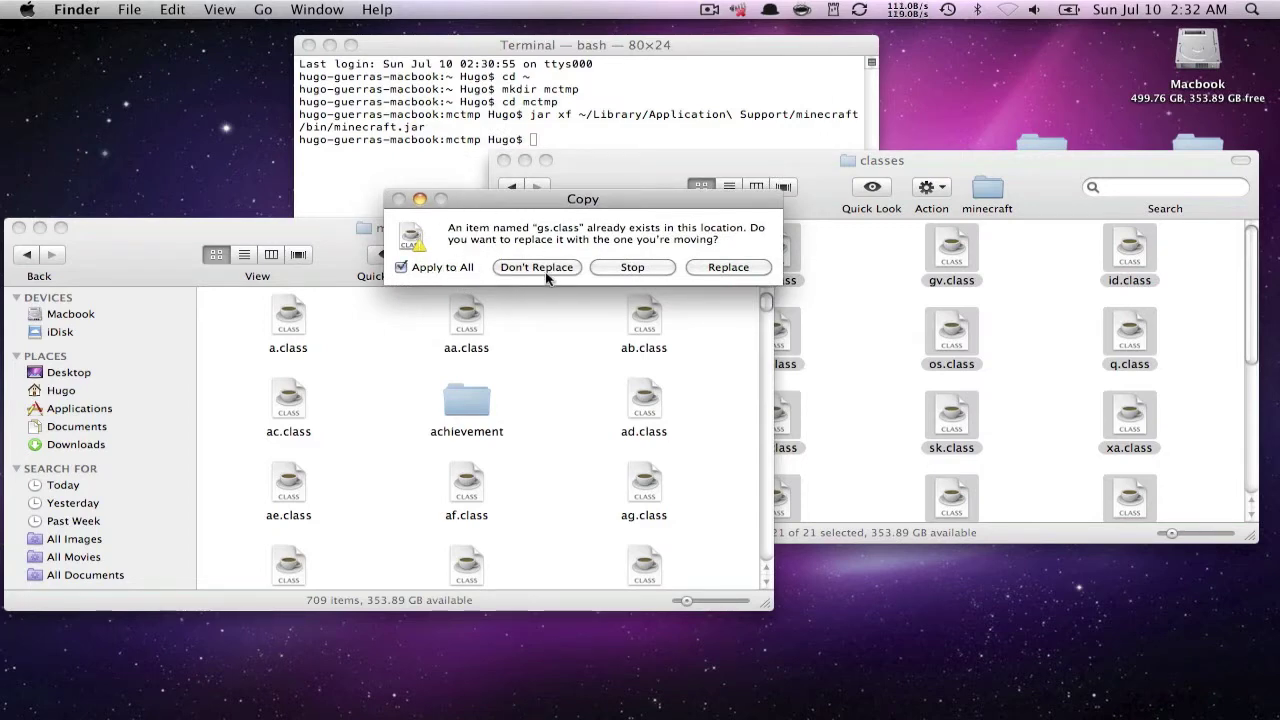
click(728, 267)
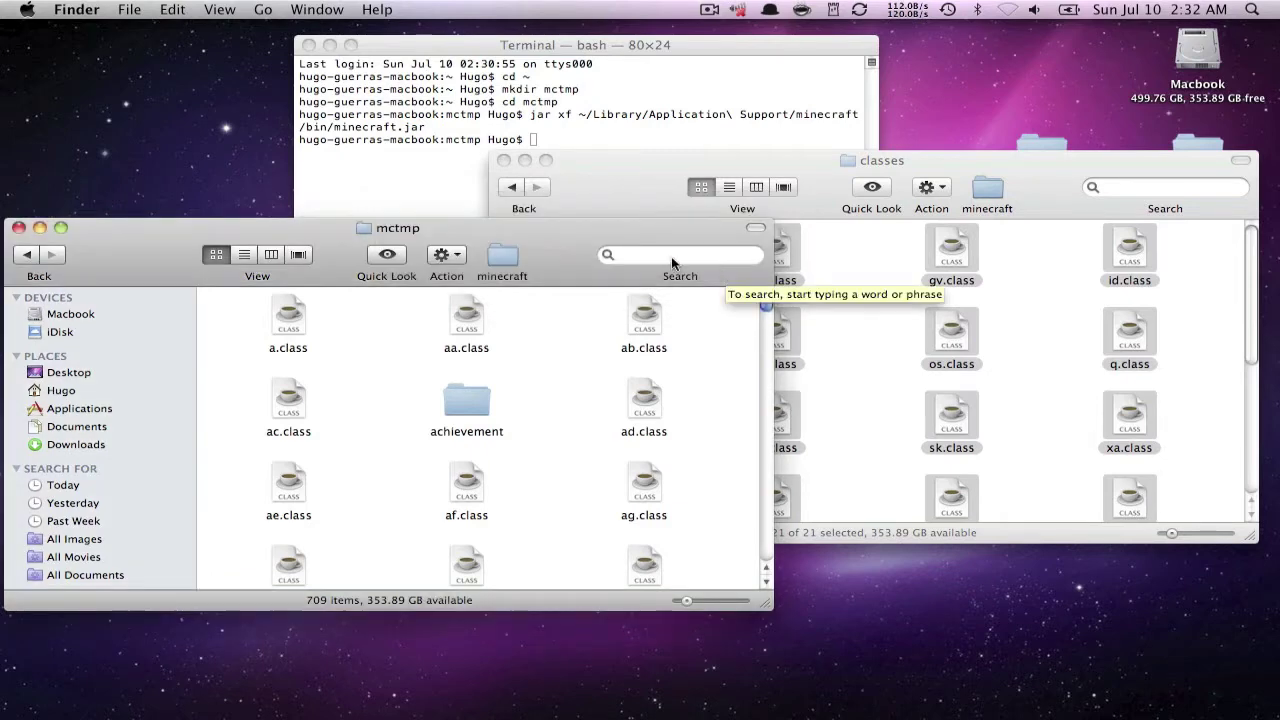
key(super+Tab)
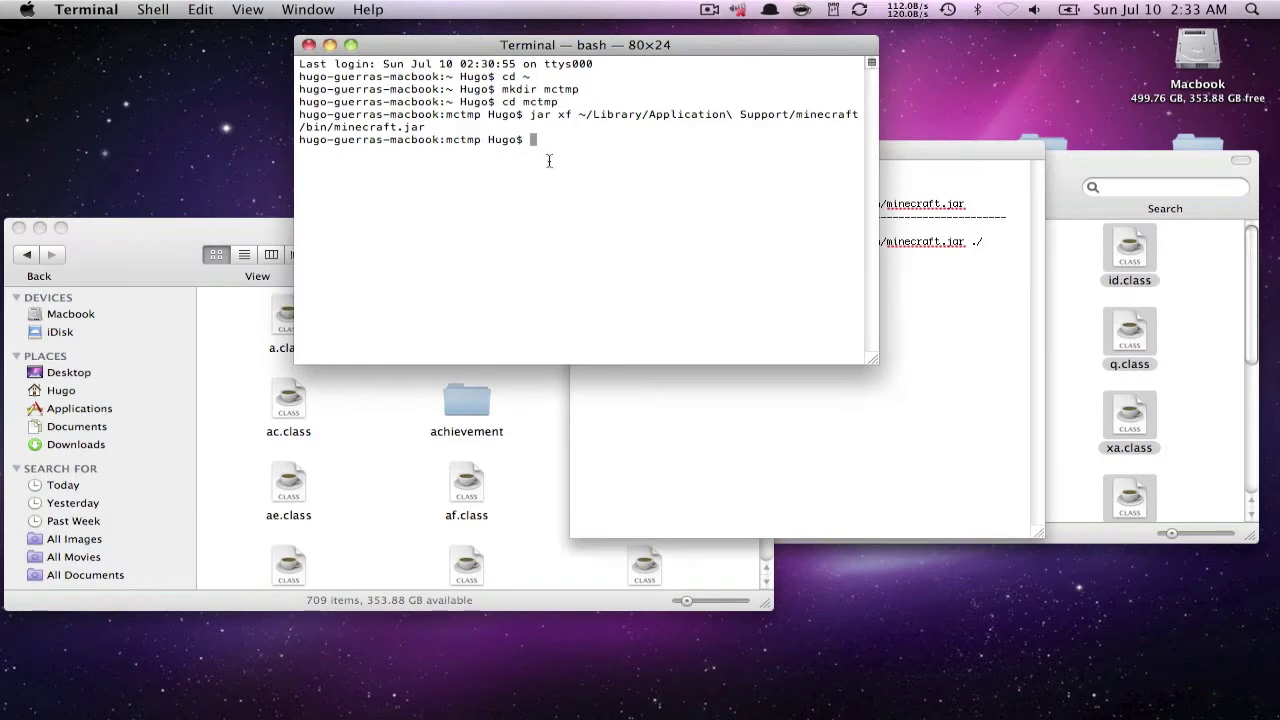
Run 'rm META-INF/MOJANG_C.*' and 'jar uf' into minecraft.jar, then 'rm -rf mctmp'
key(super+v)
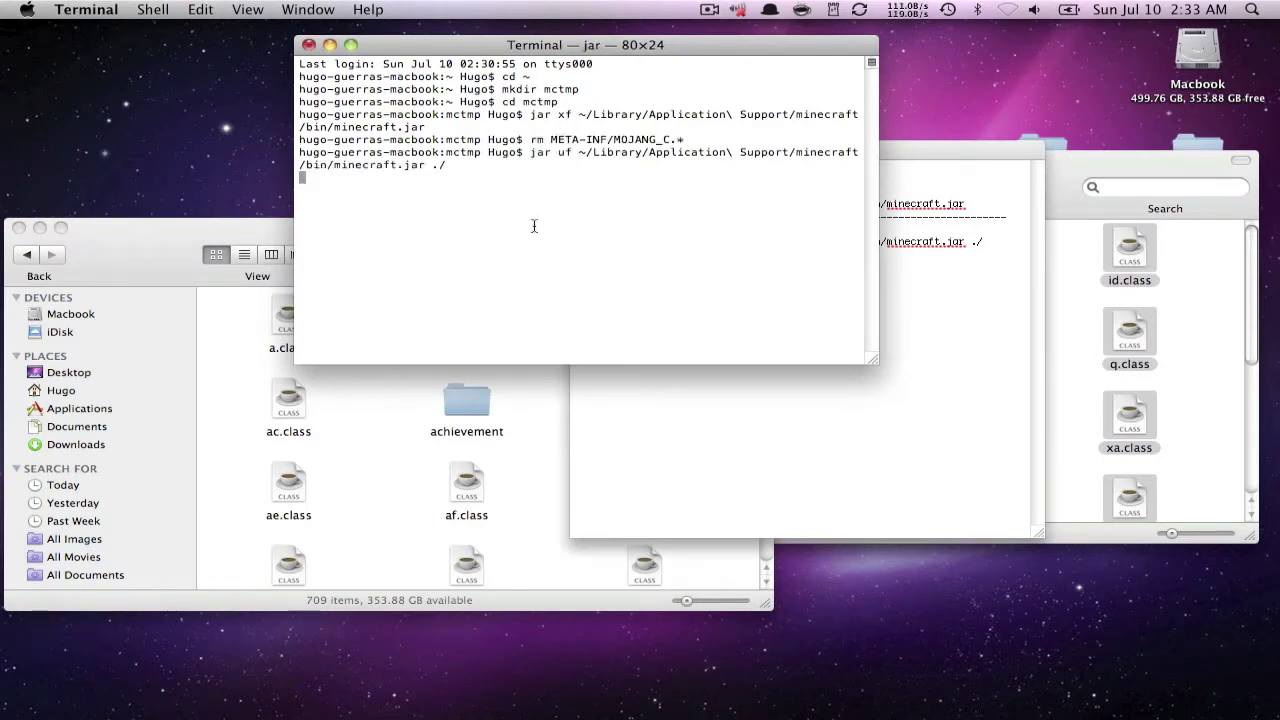
key(Return)
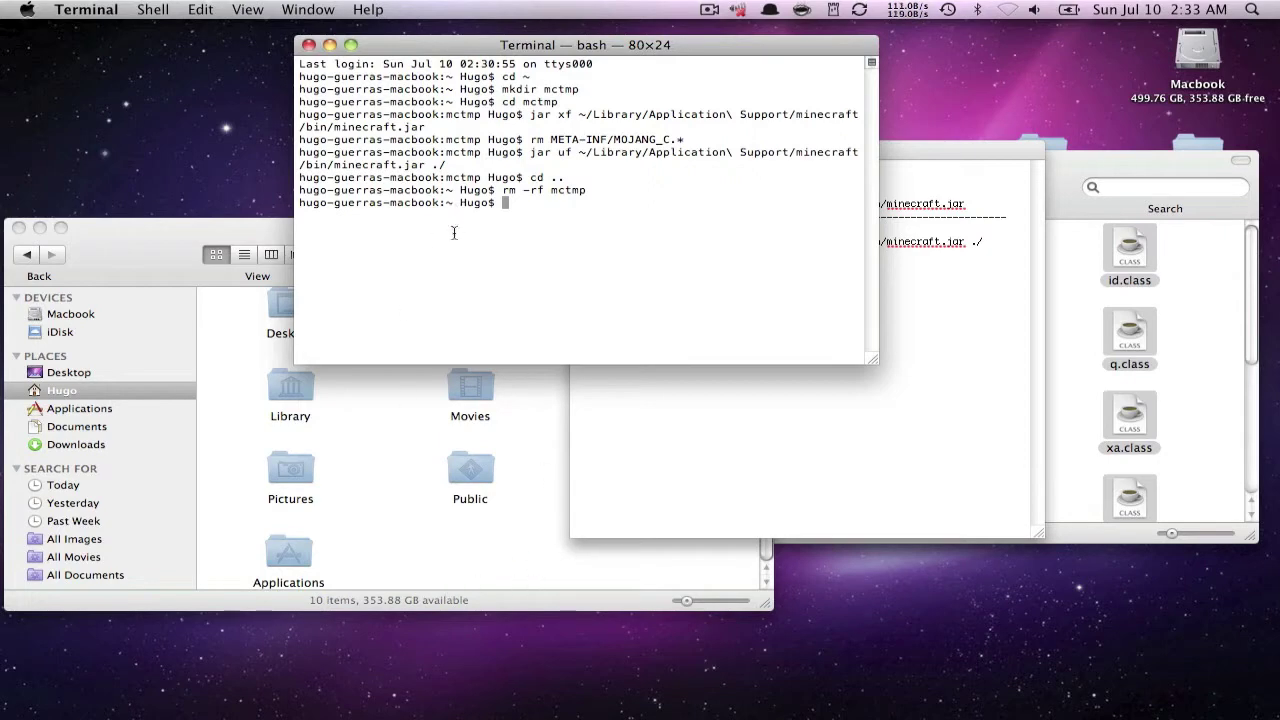
key(super+q)
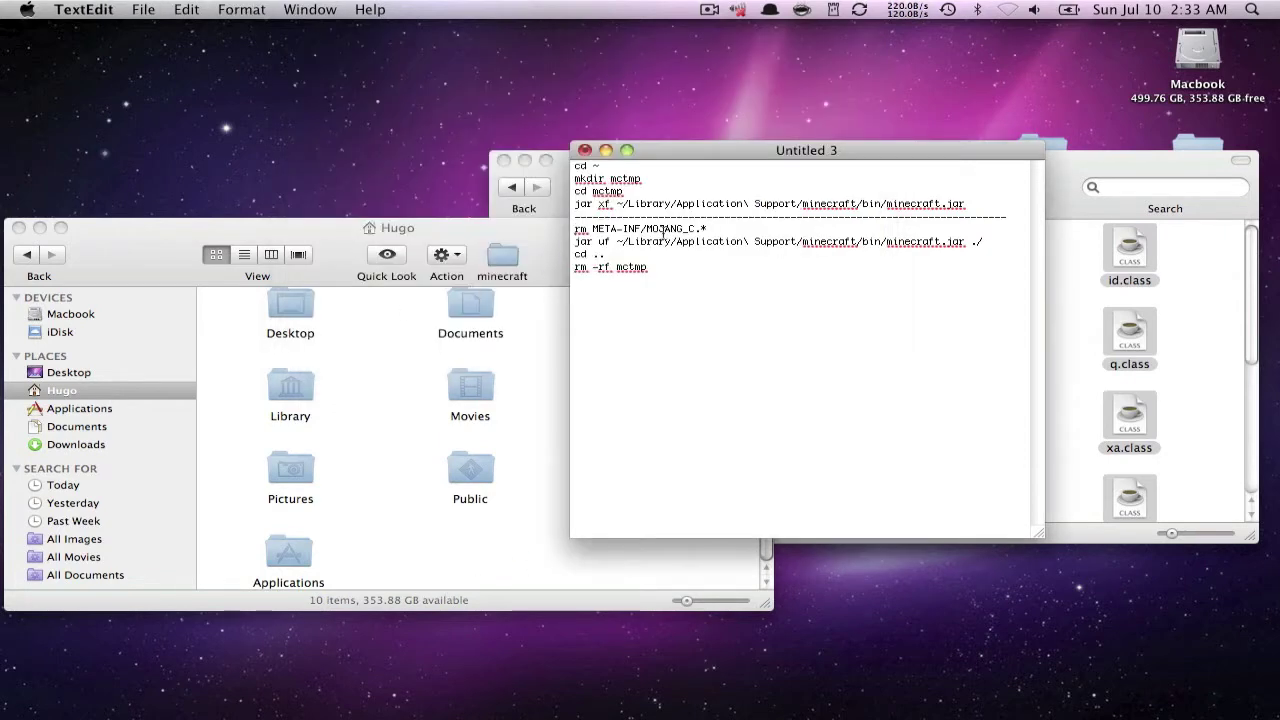
Close the TextEdit command notes without saving
click(585, 152)
click(740, 258)
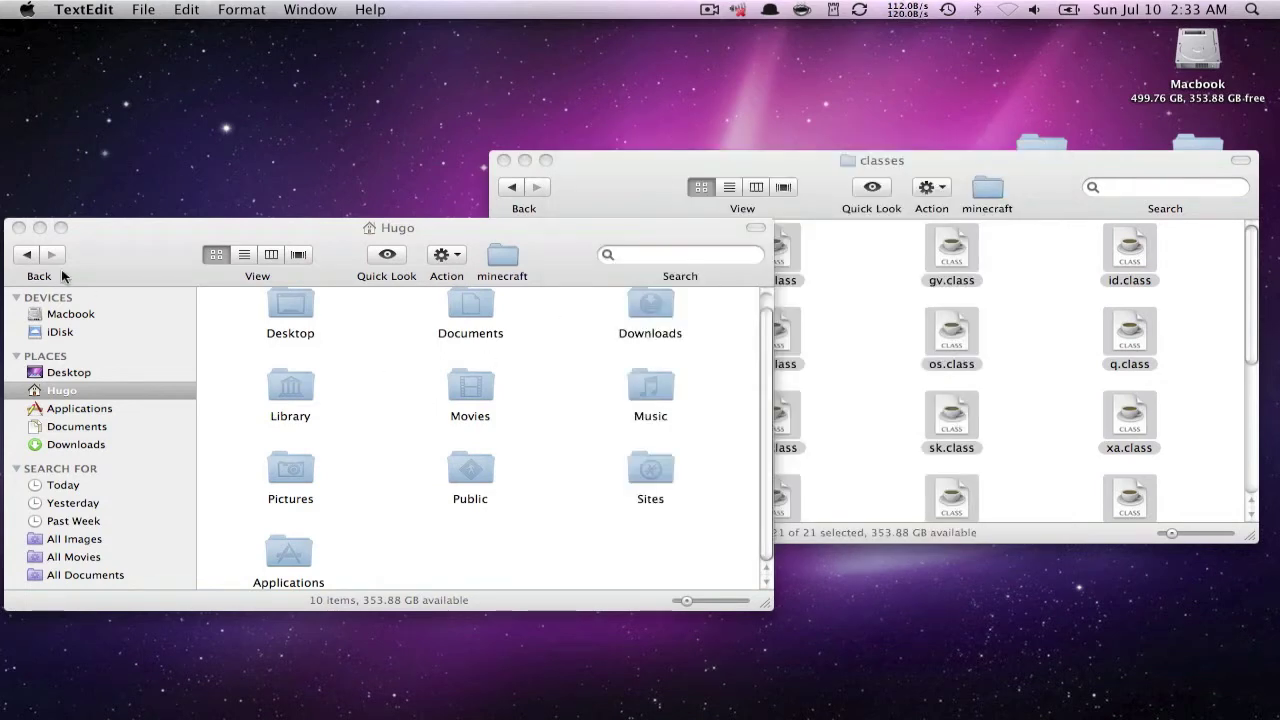
drag(88, 262, 127, 254)
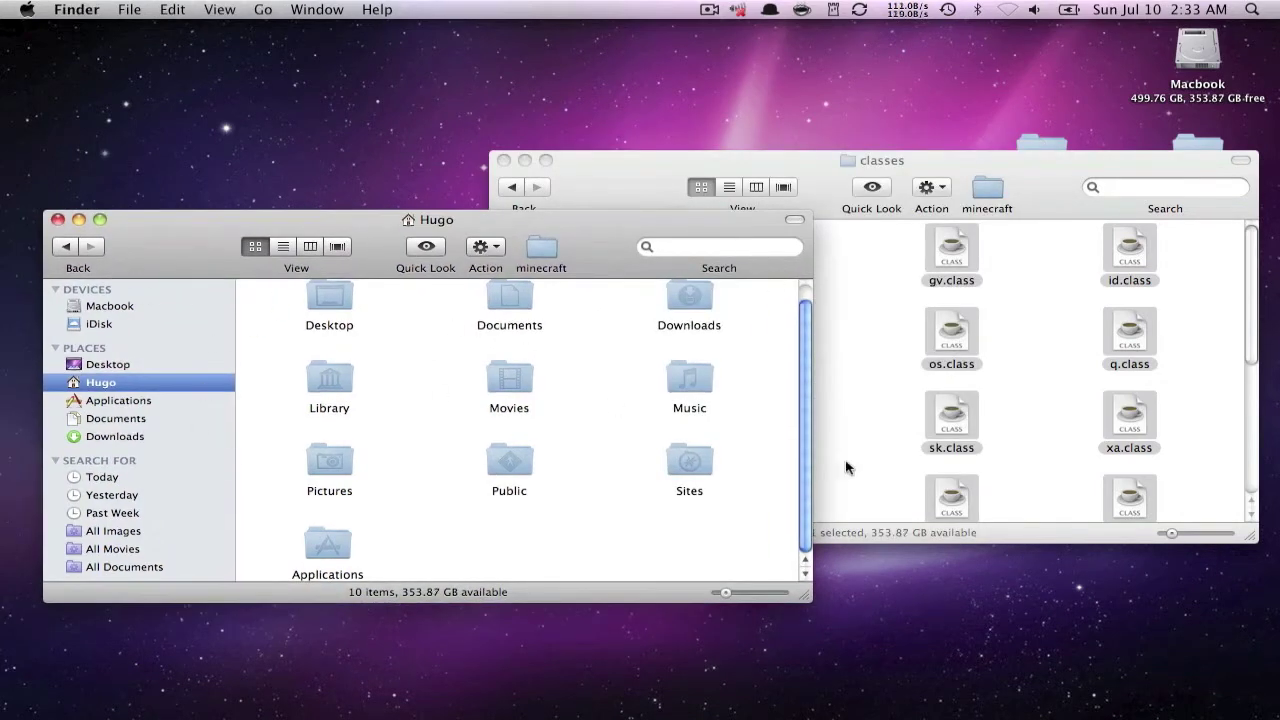
Open the modpack's config folder and select all 13 config files
click(612, 170)
click(513, 189)
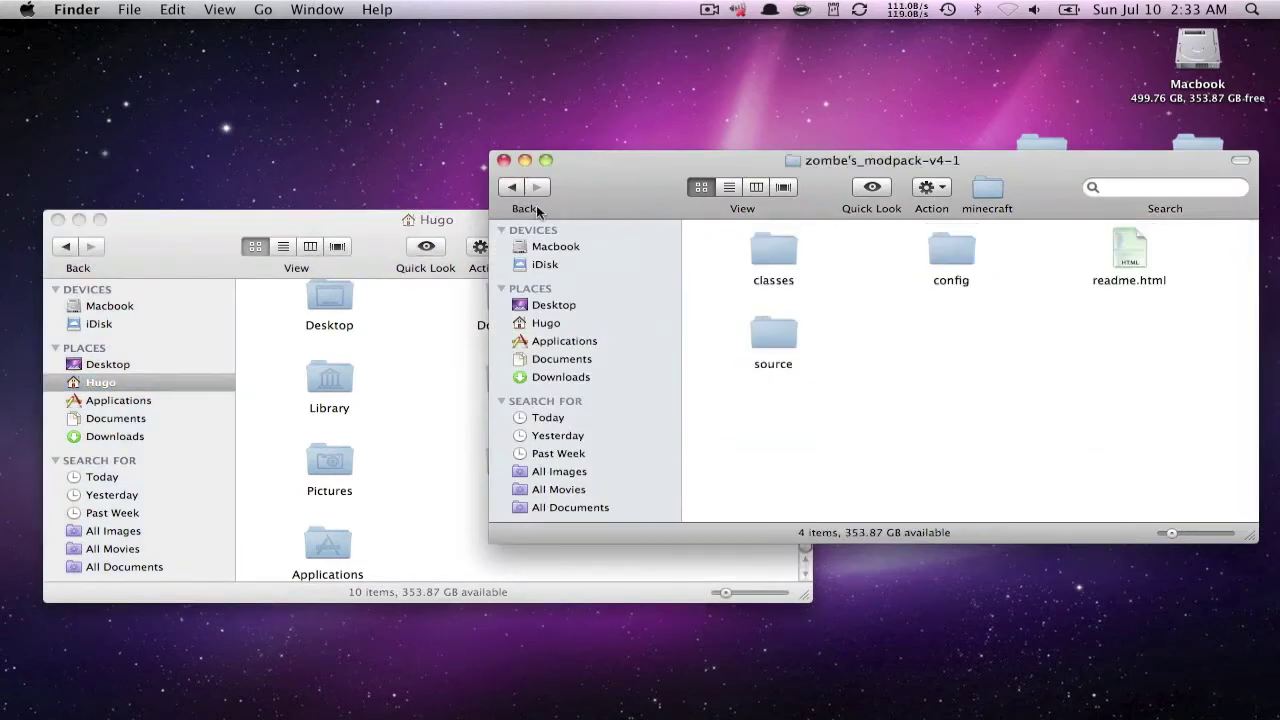
click(959, 256)
double_click(959, 251)
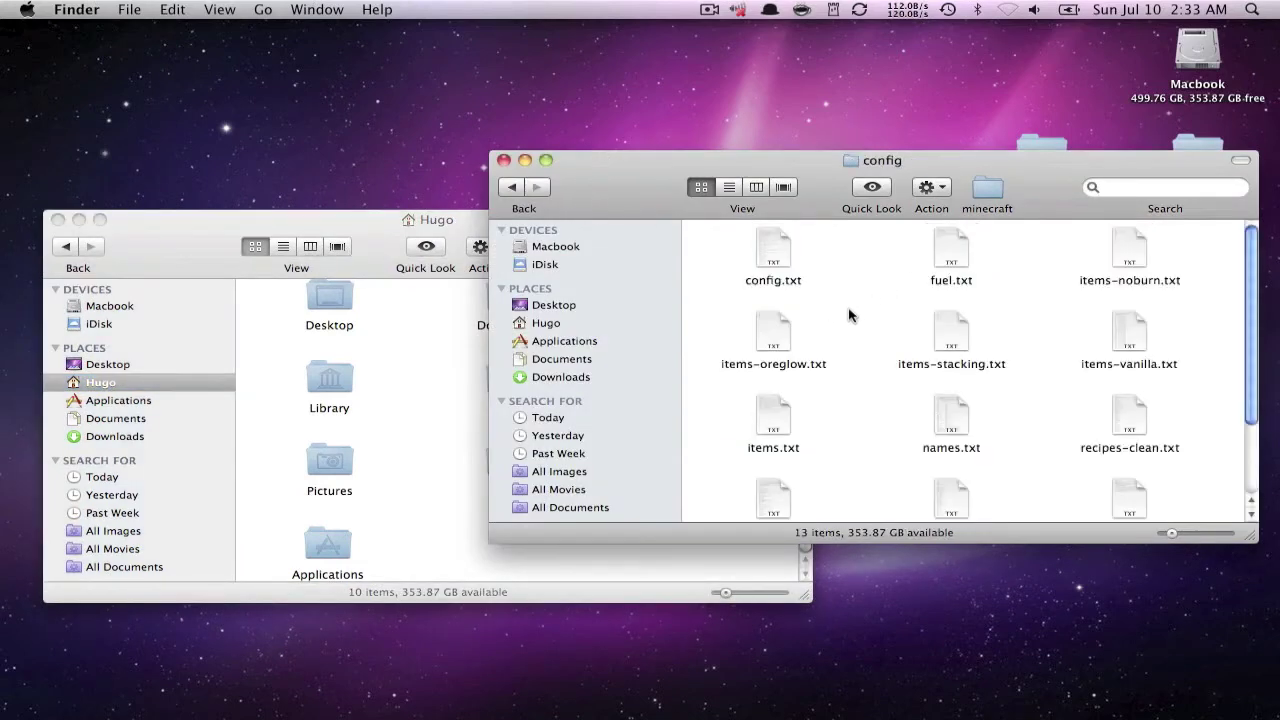
key(super+a)
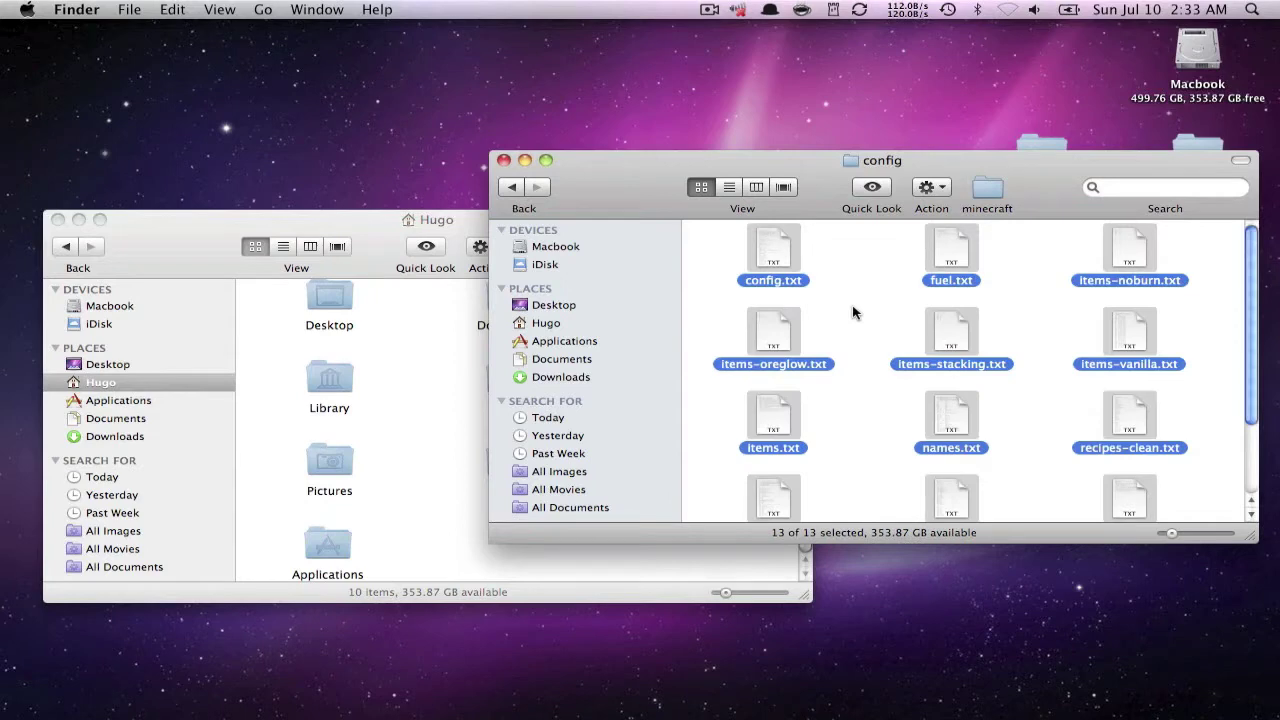
Close the config window and open Library > Application Support > minecraft
click(505, 161)
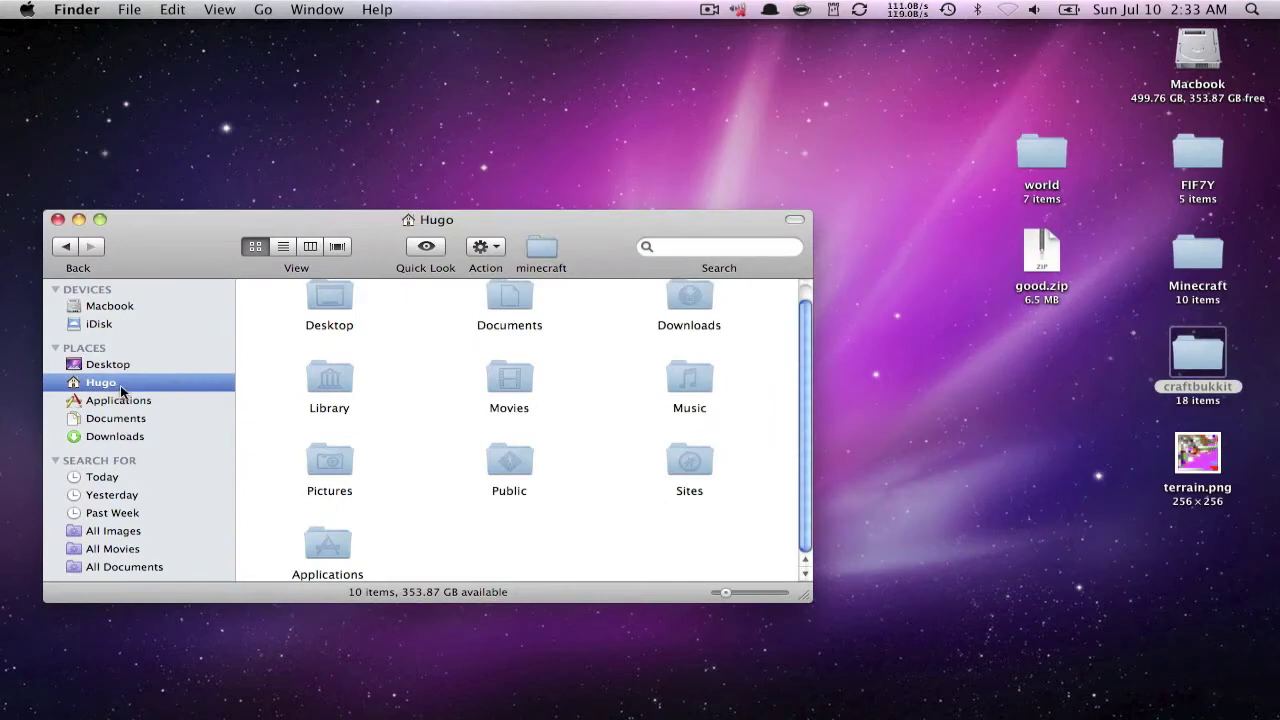
double_click(341, 383)
double_click(329, 312)
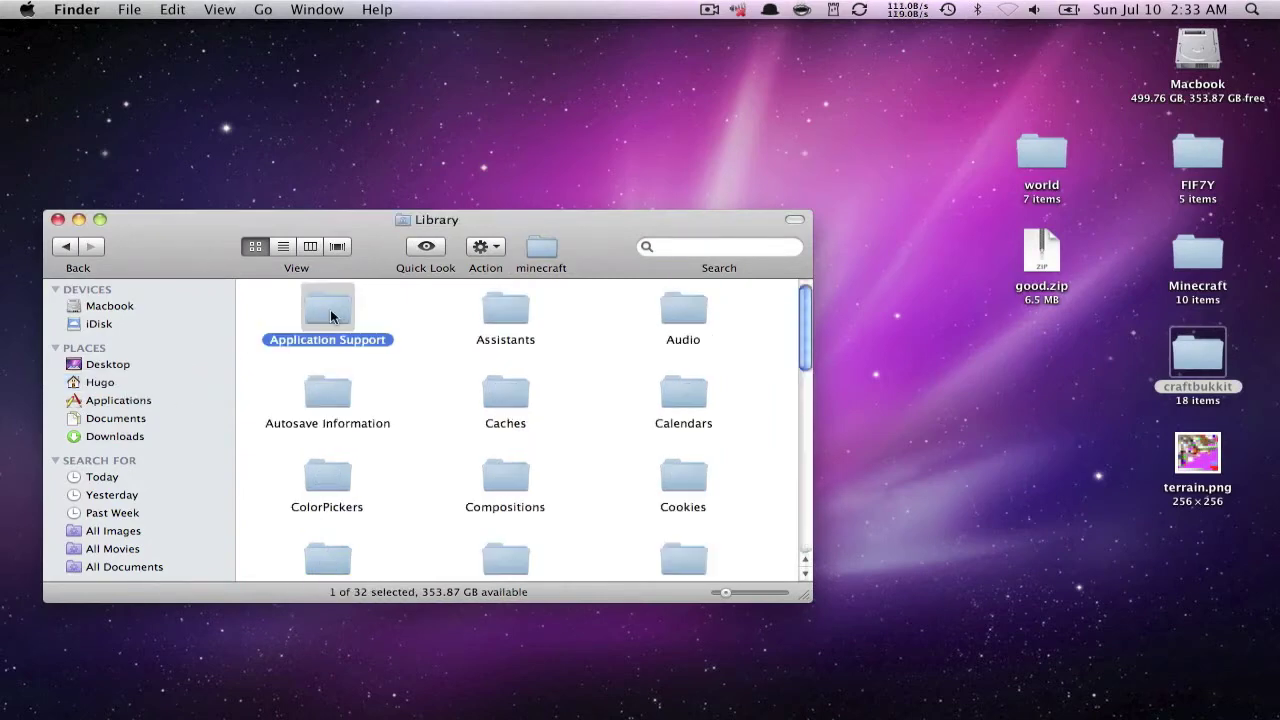
click(499, 438)
double_click(499, 438)
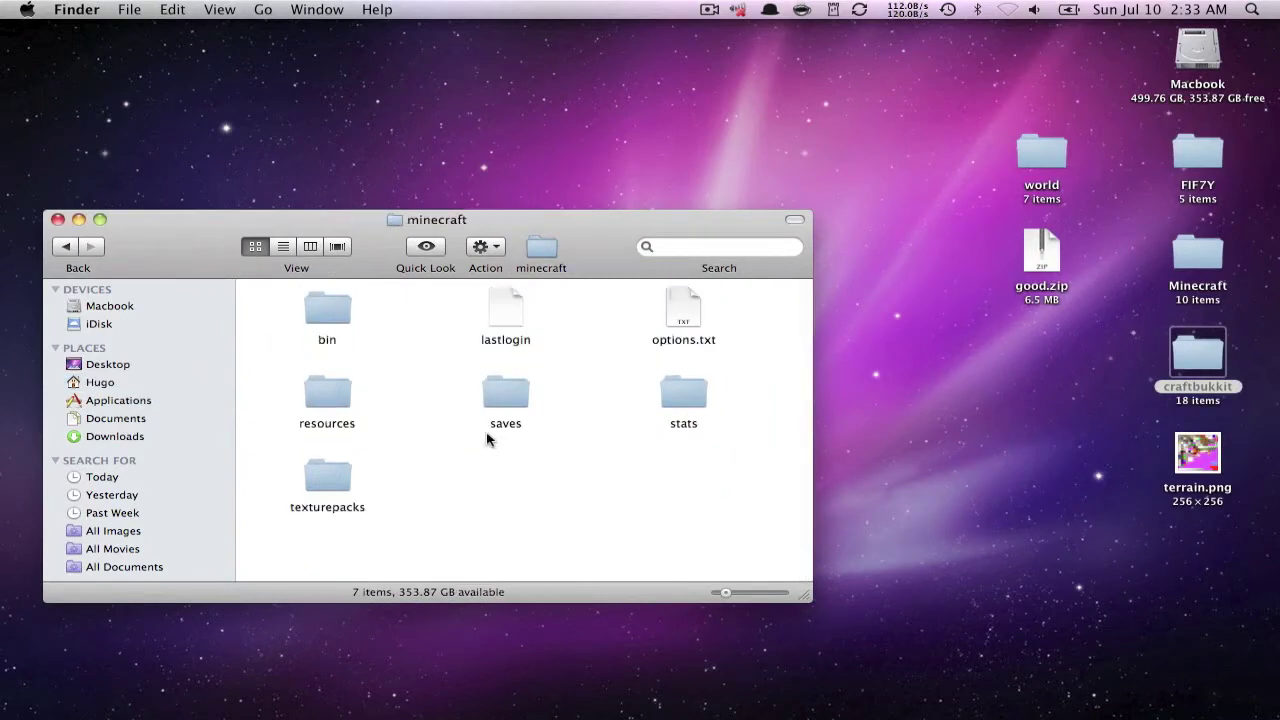
Create a folder named 'mods' inside minecraft and tidy the icons
right_click(502, 468)
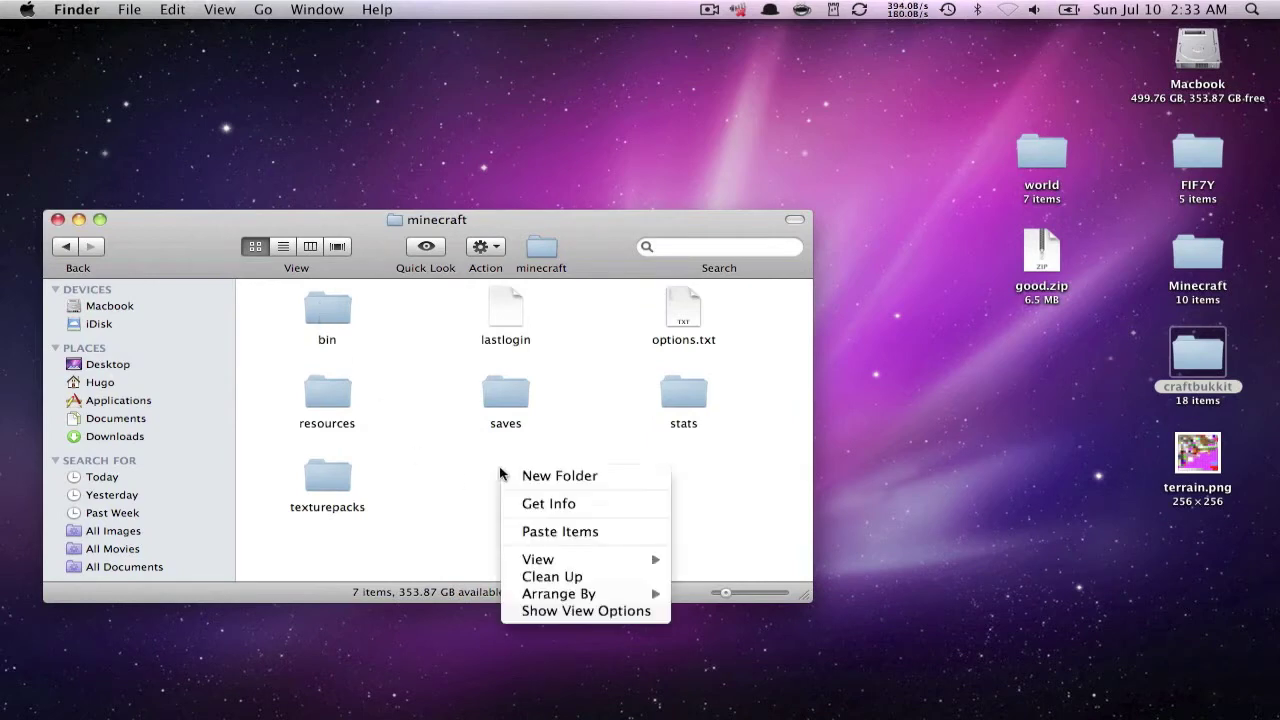
click(524, 476)
text(mods)
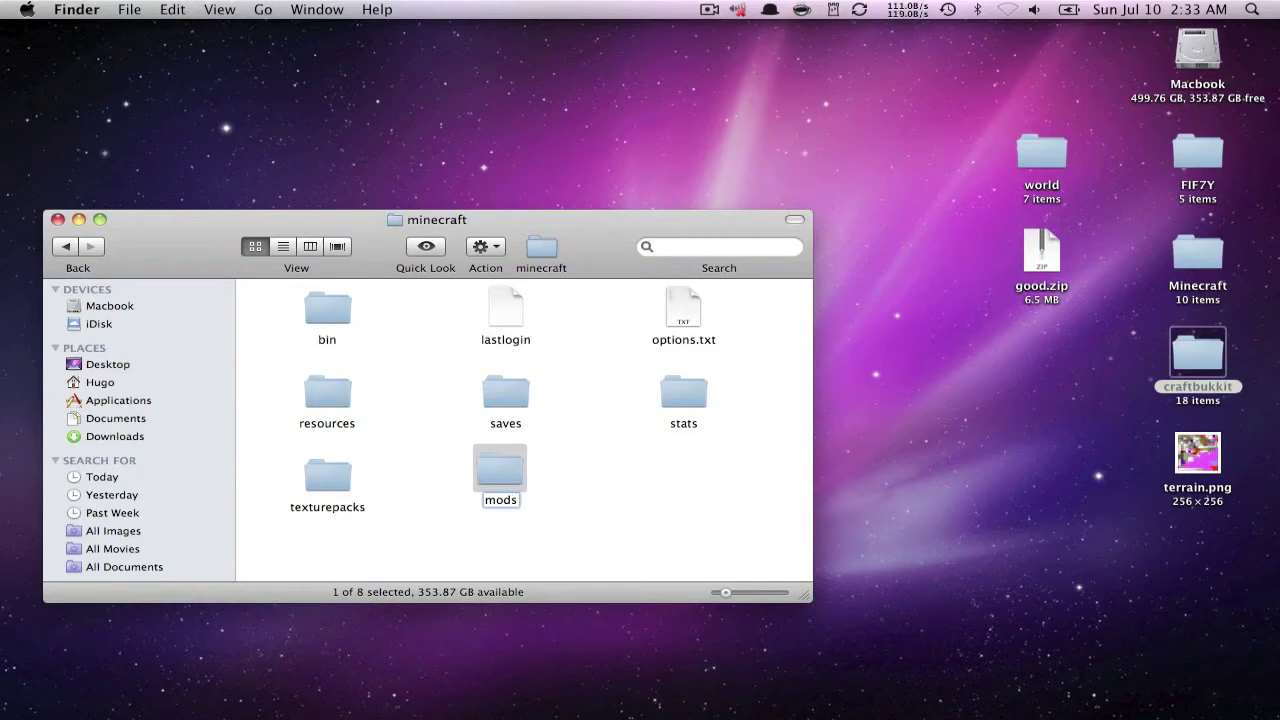
key(Return)
right_click(624, 513)
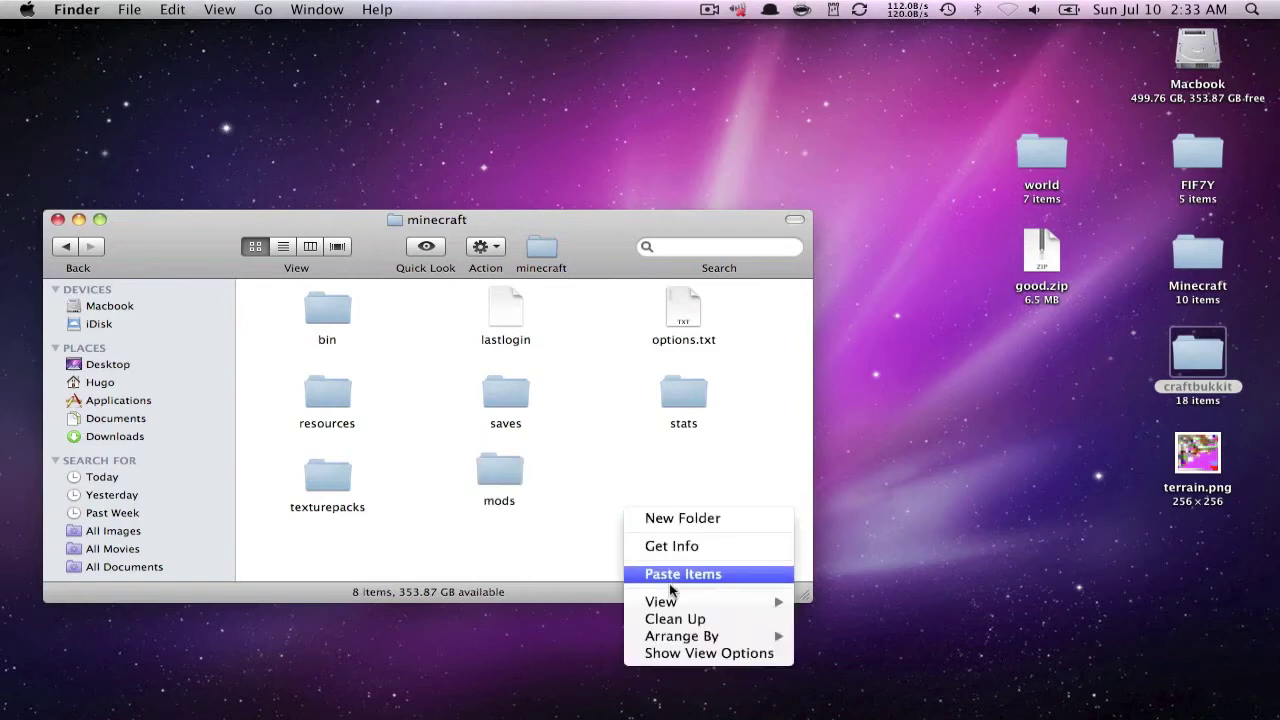
click(675, 619)
Inside mods, create a folder named 'zombe' and snap it to the grid
double_click(511, 474)
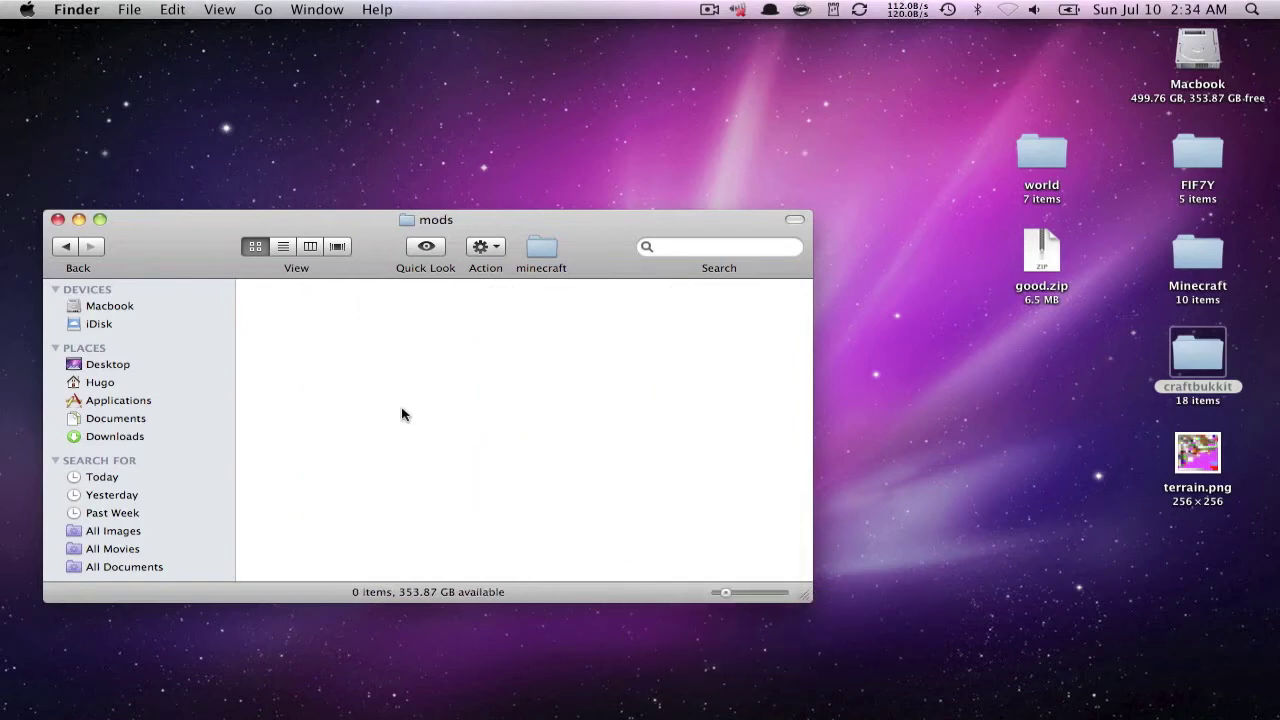
right_click(330, 321)
click(354, 328)
text(zombe)
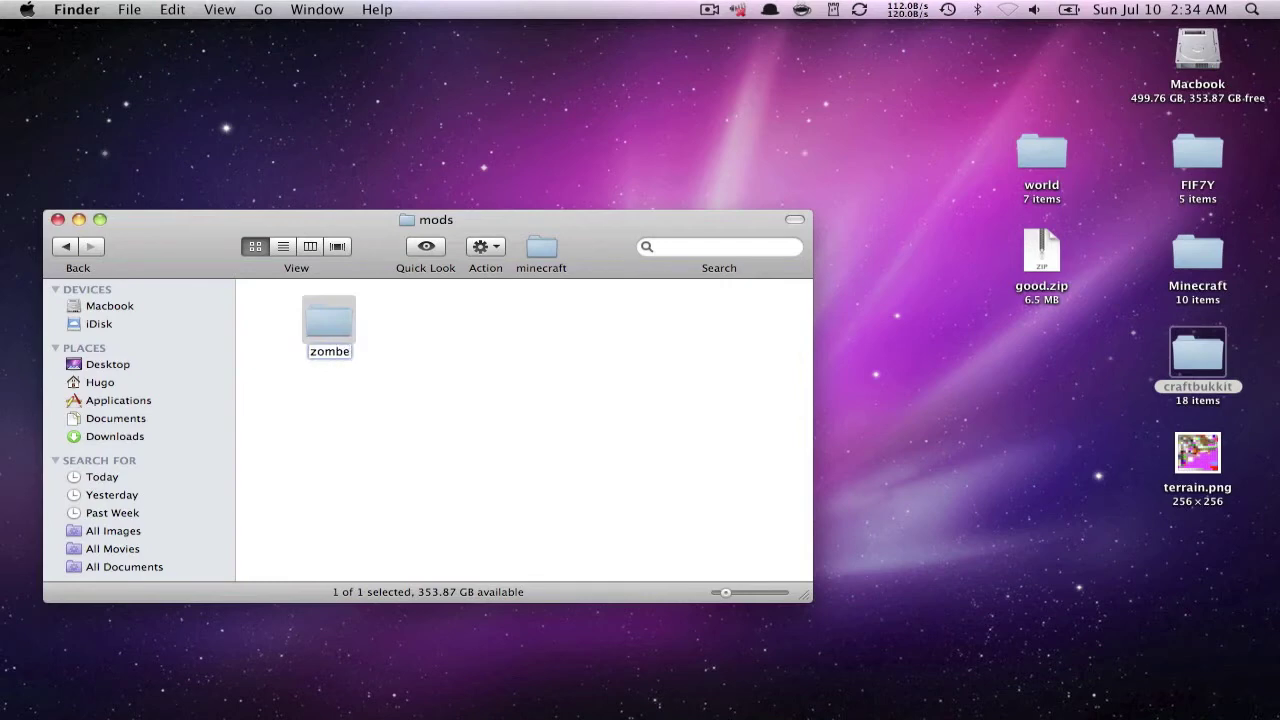
key(Return)
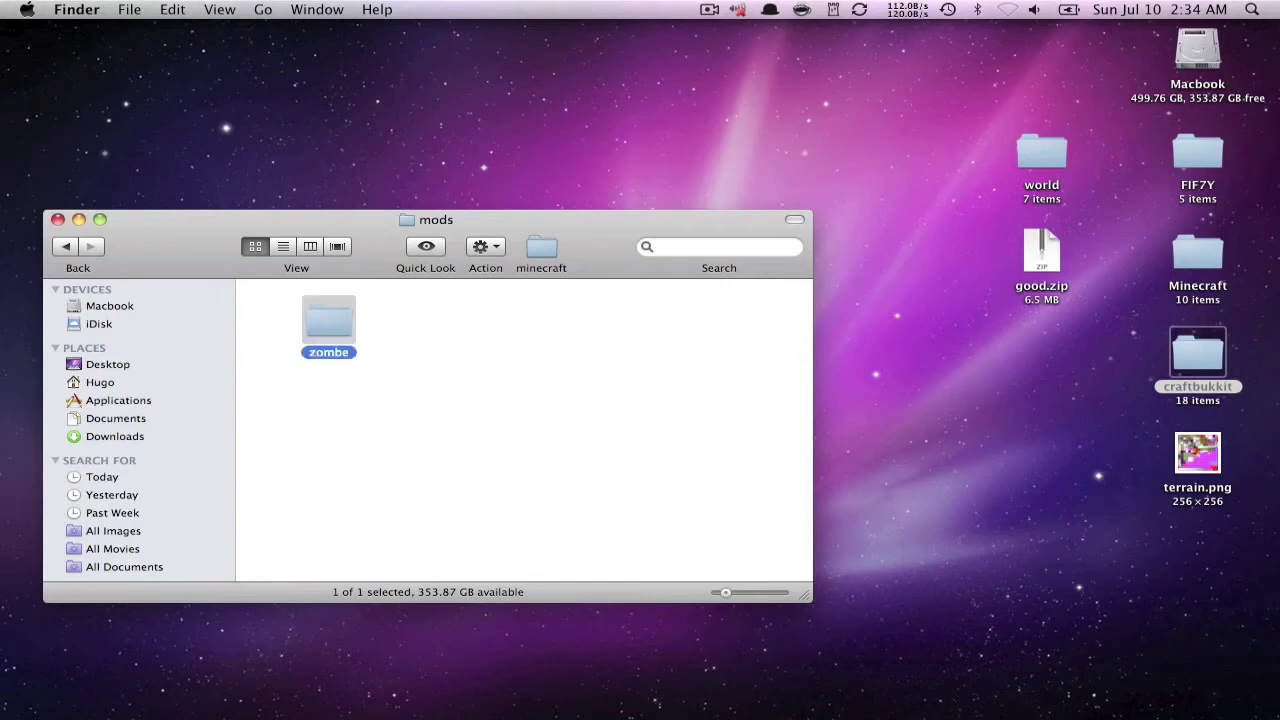
right_click(399, 361)
click(455, 469)
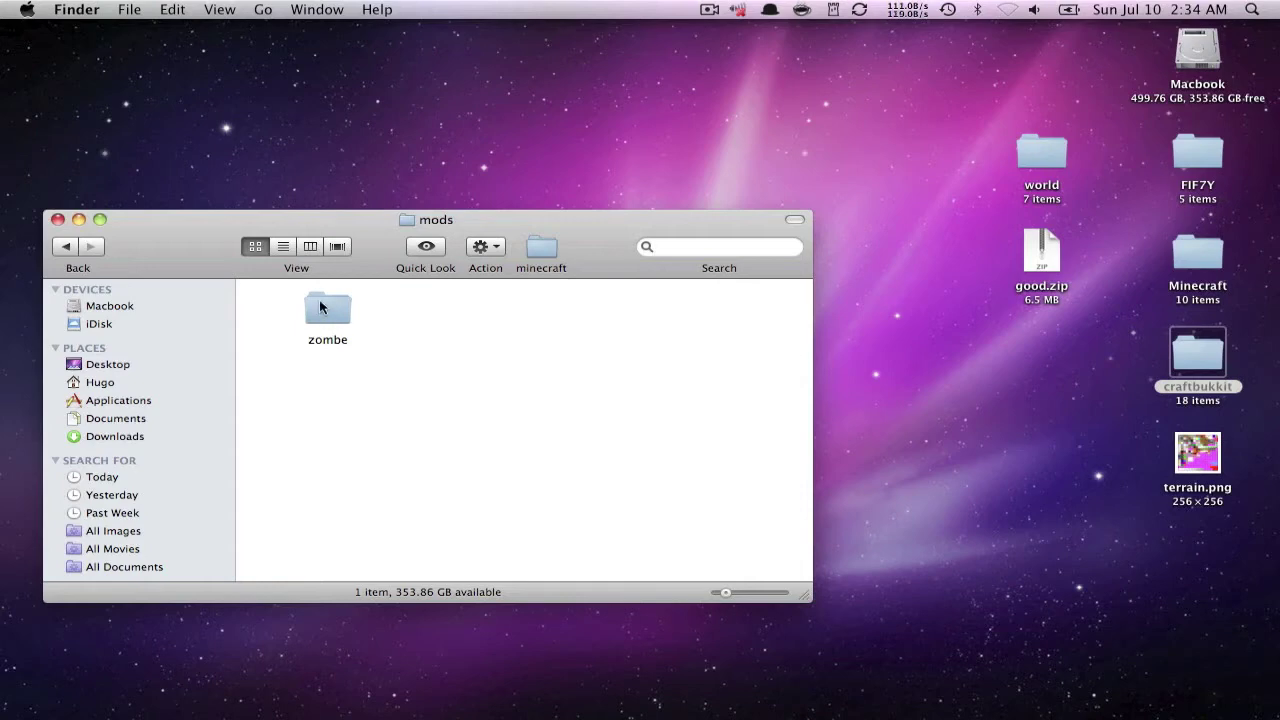
Open the zombe folder to view the pasted config files
click(326, 322)
double_click(326, 322)
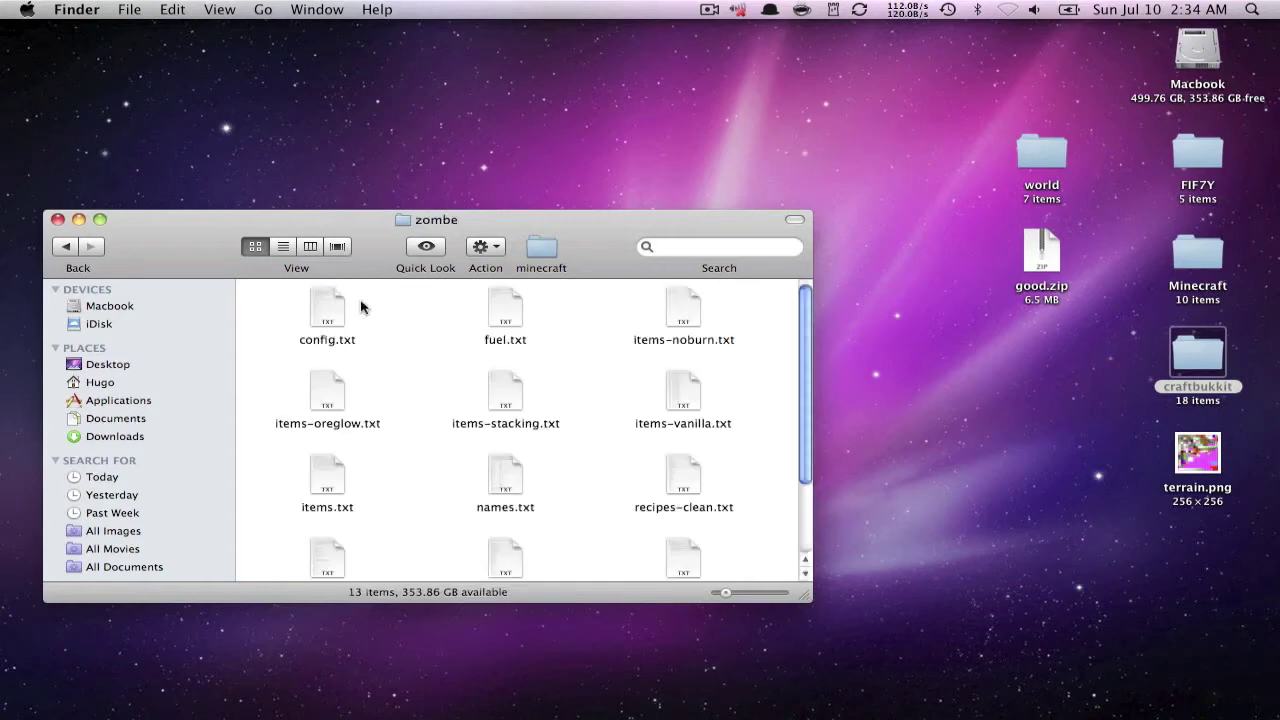
scroll(403, 483, down, 3)
scroll(400, 483, up, 3)
Open config.txt, find 'fly', and uncomment modFlyEnabled to enable the fly mod
double_click(316, 307)
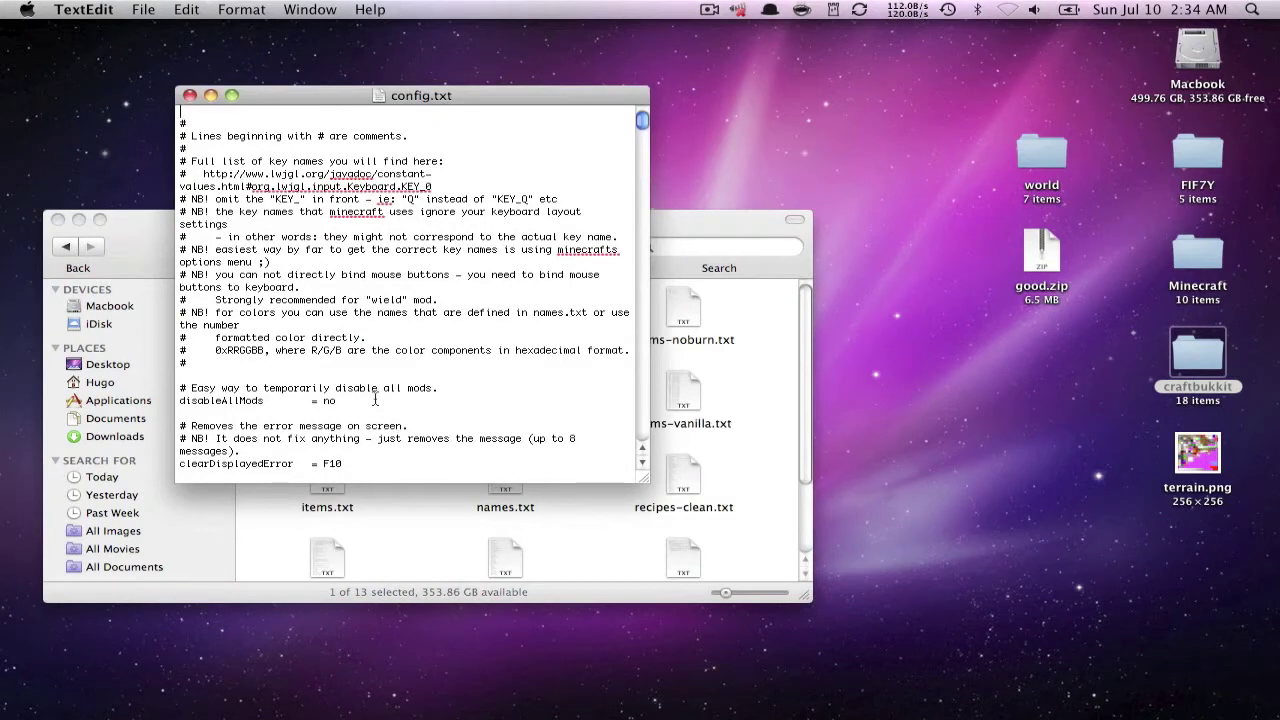
key(super+f)
text(fly)
key(Return)
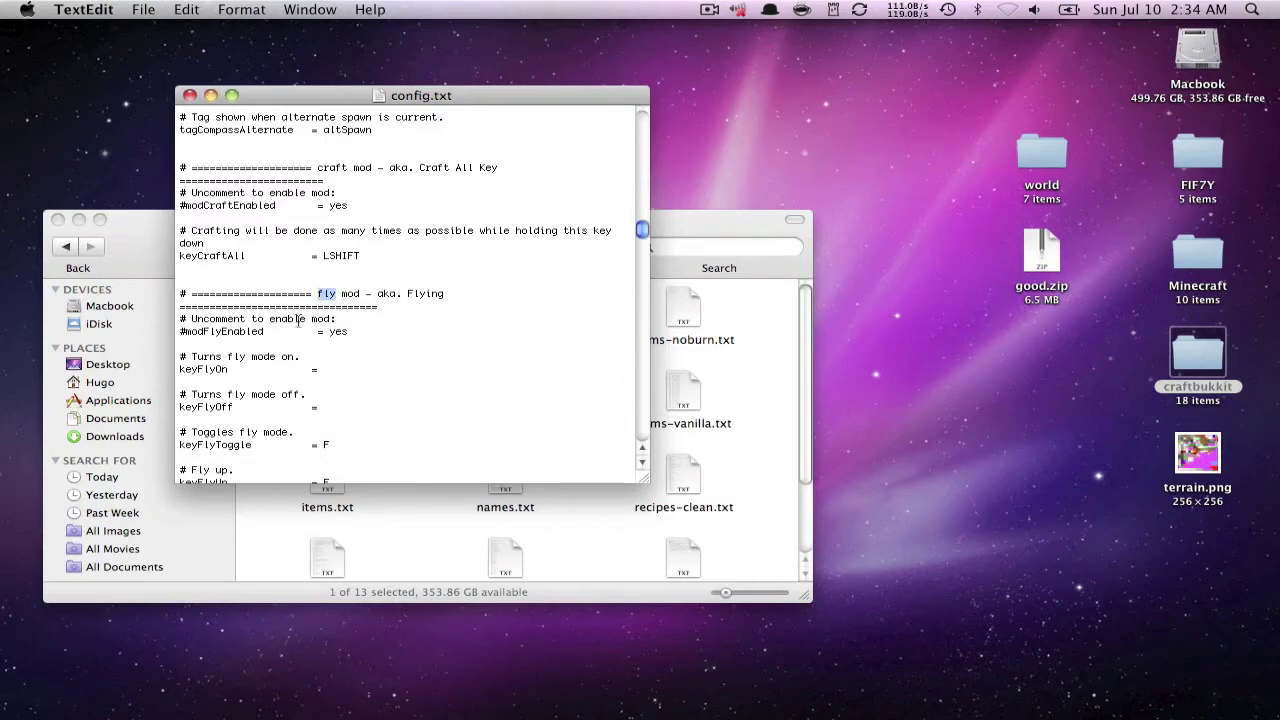
scroll(298, 320, down, 3)
click(186, 280)
key(BackSpace)
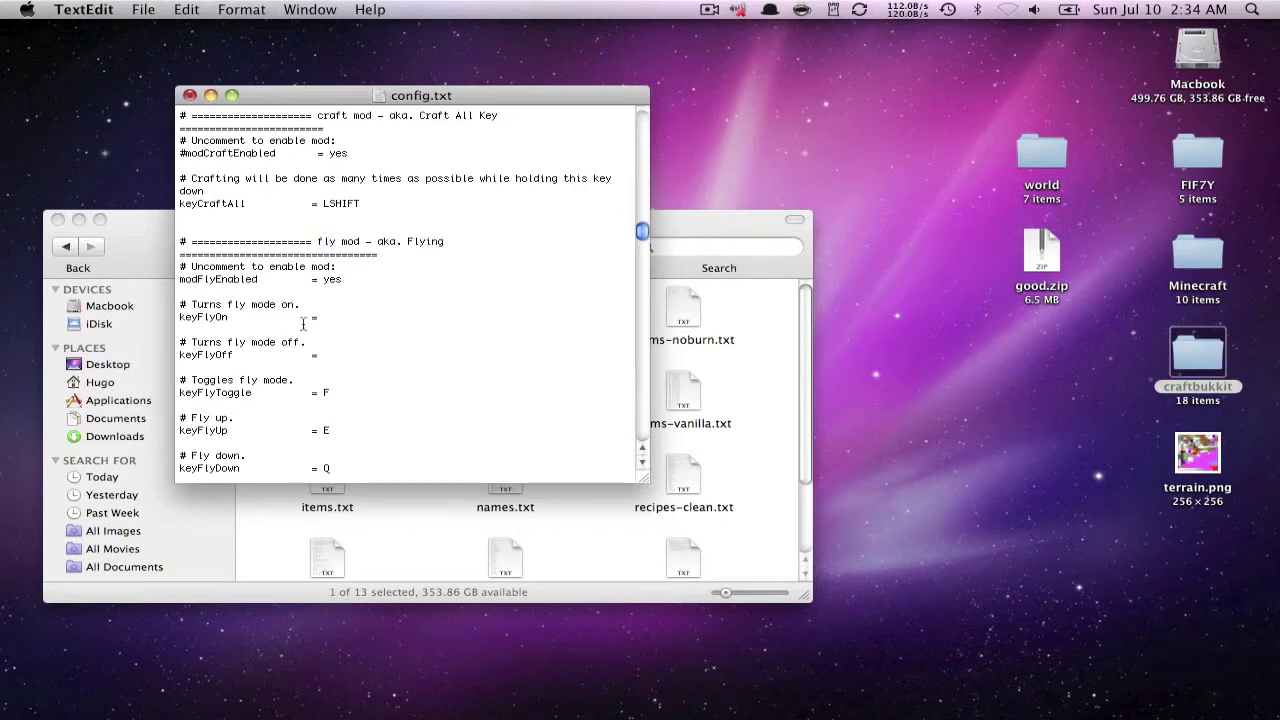
Change the fly toggle key from F to G
scroll(288, 349, down, 4)
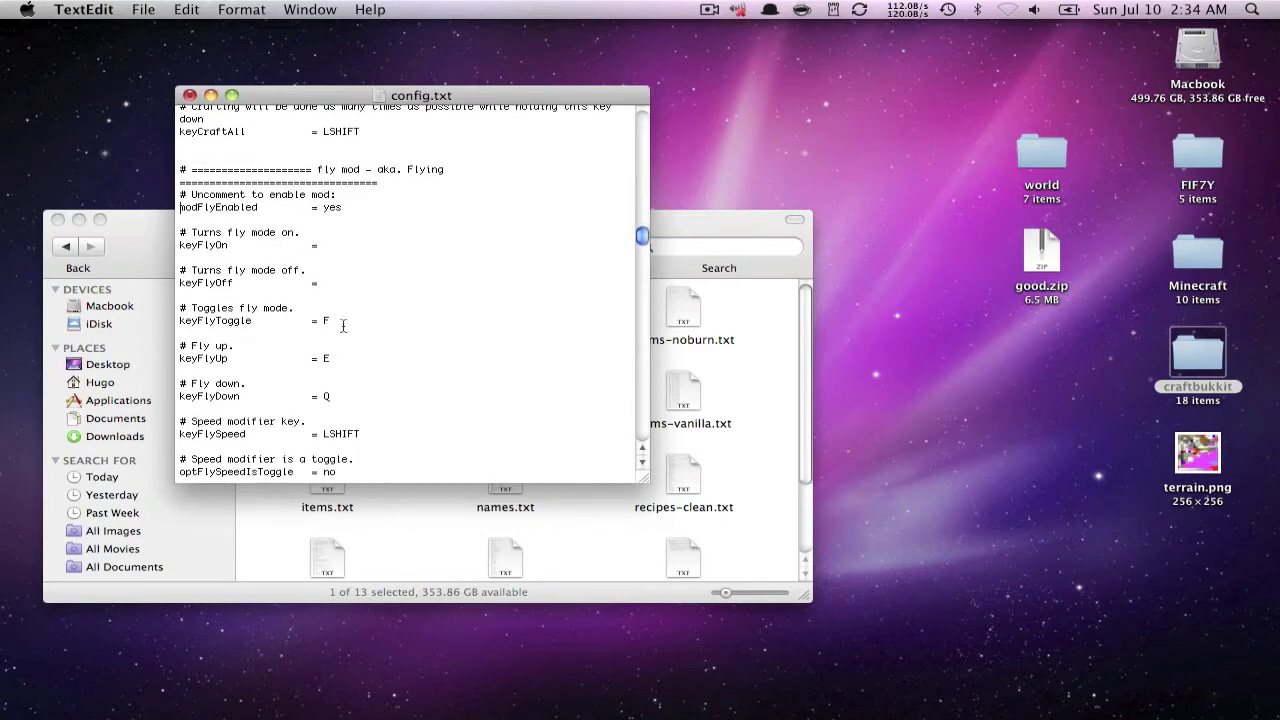
key(BackSpace)
text(G)
Set the normal fly speed multiplier to 2.0 and optFlyRunSpeedMul to 2.3
scroll(427, 384, down, 9)
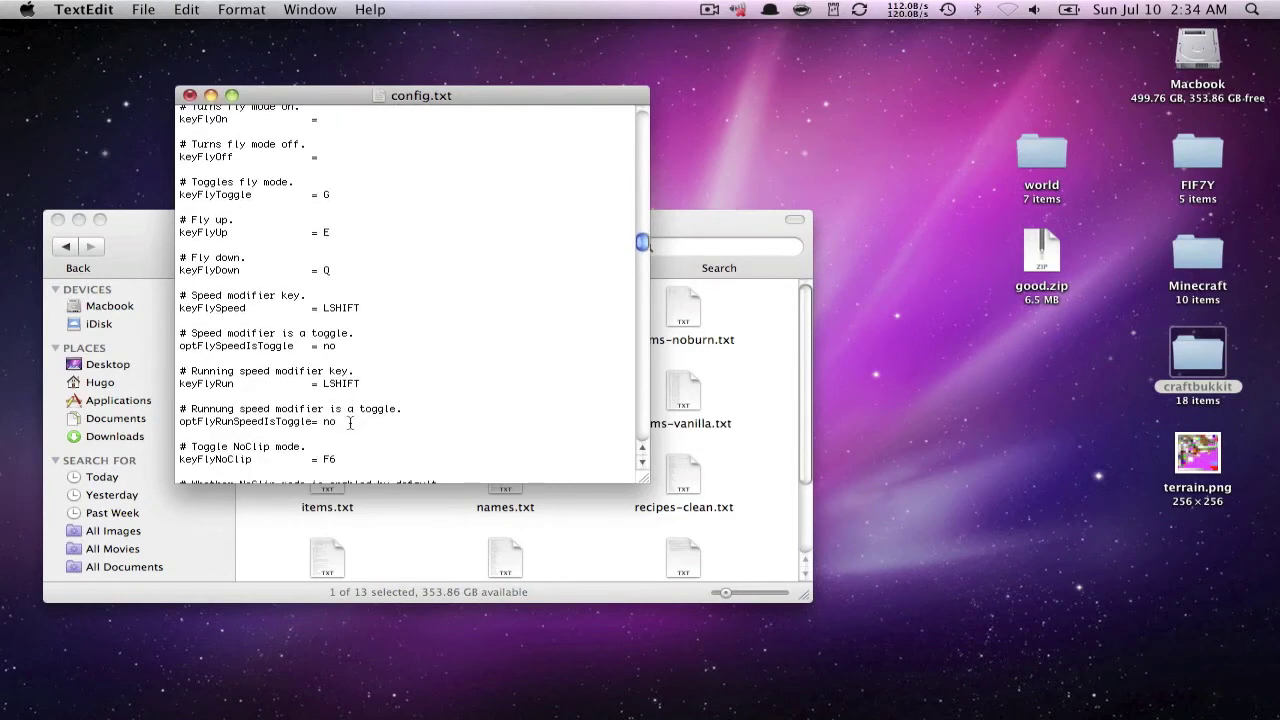
scroll(342, 430, down, 9)
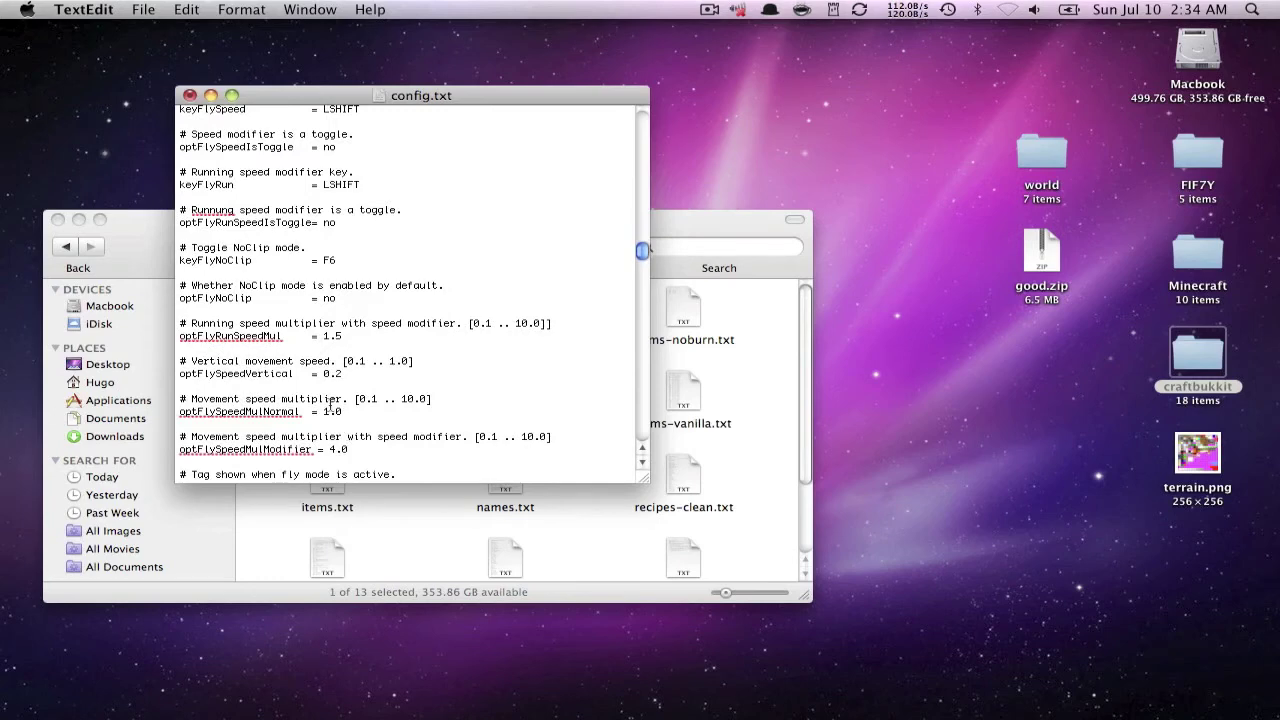
key(BackSpace)
text(2)
key(BackSpace)
text(2)
Quit TextEdit, discarding the unsaved Untitled 2 document
key(super+q)
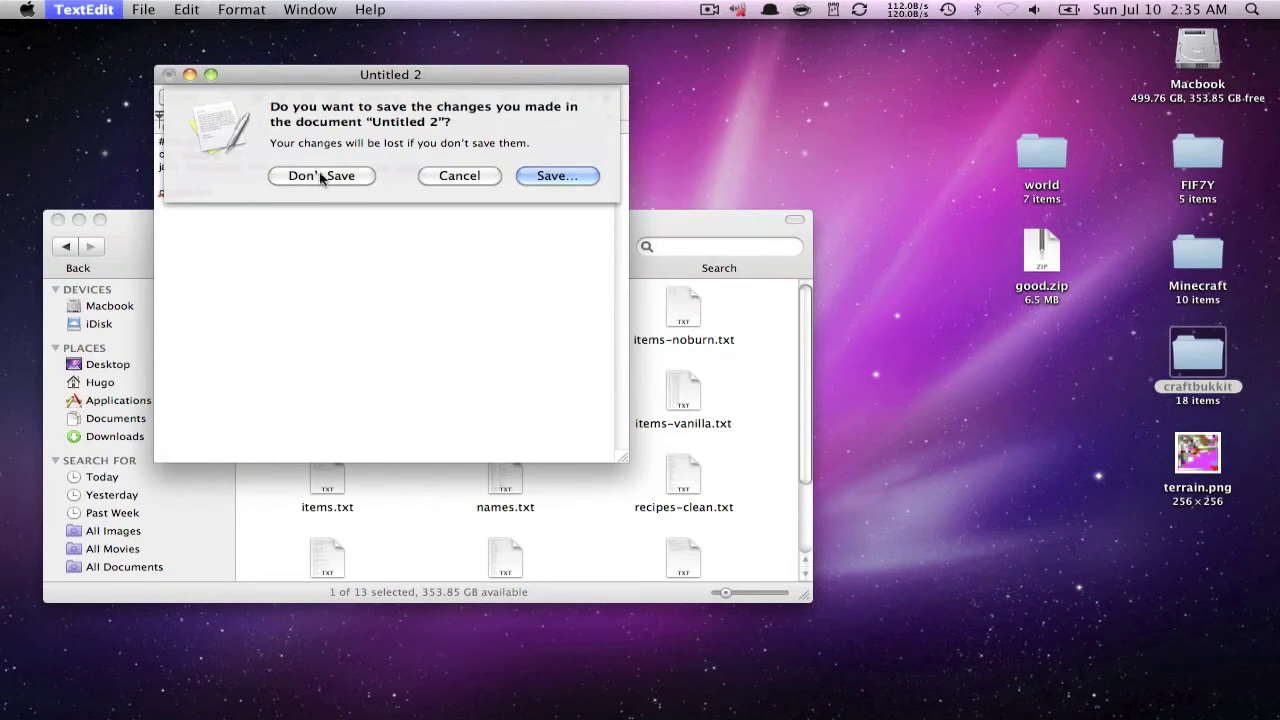
click(449, 178)
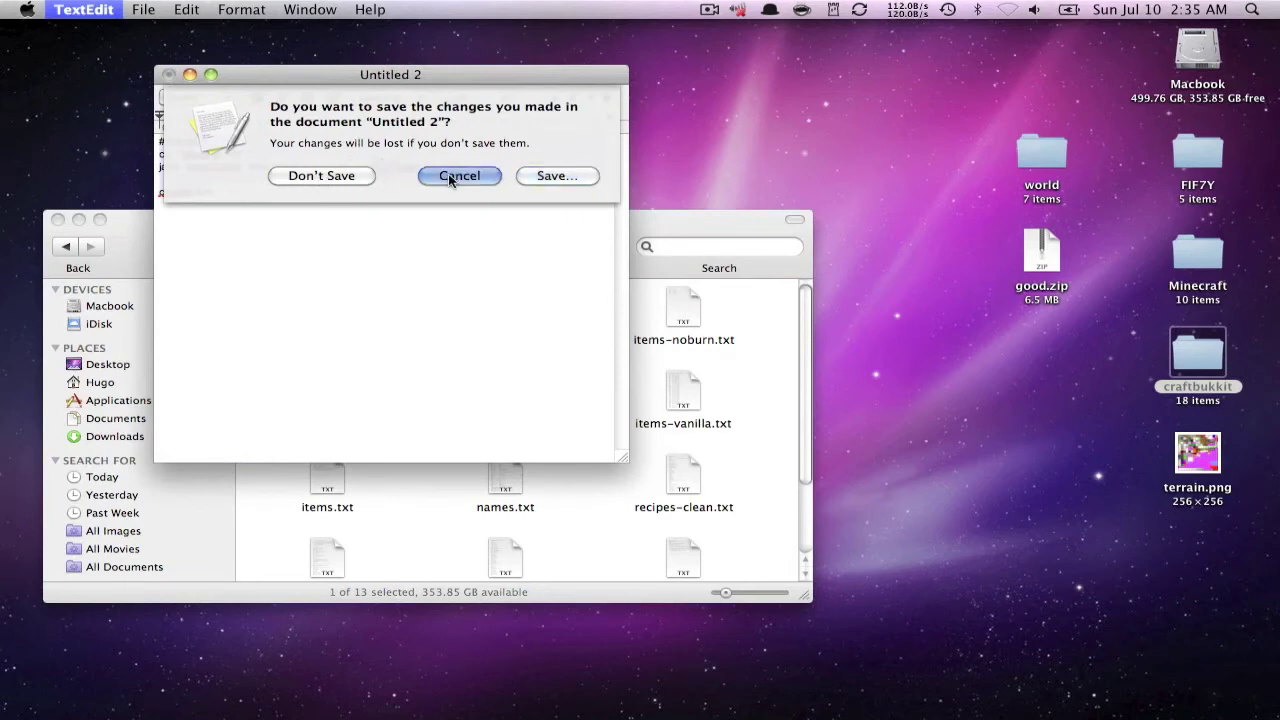
drag(449, 178, 345, 170)
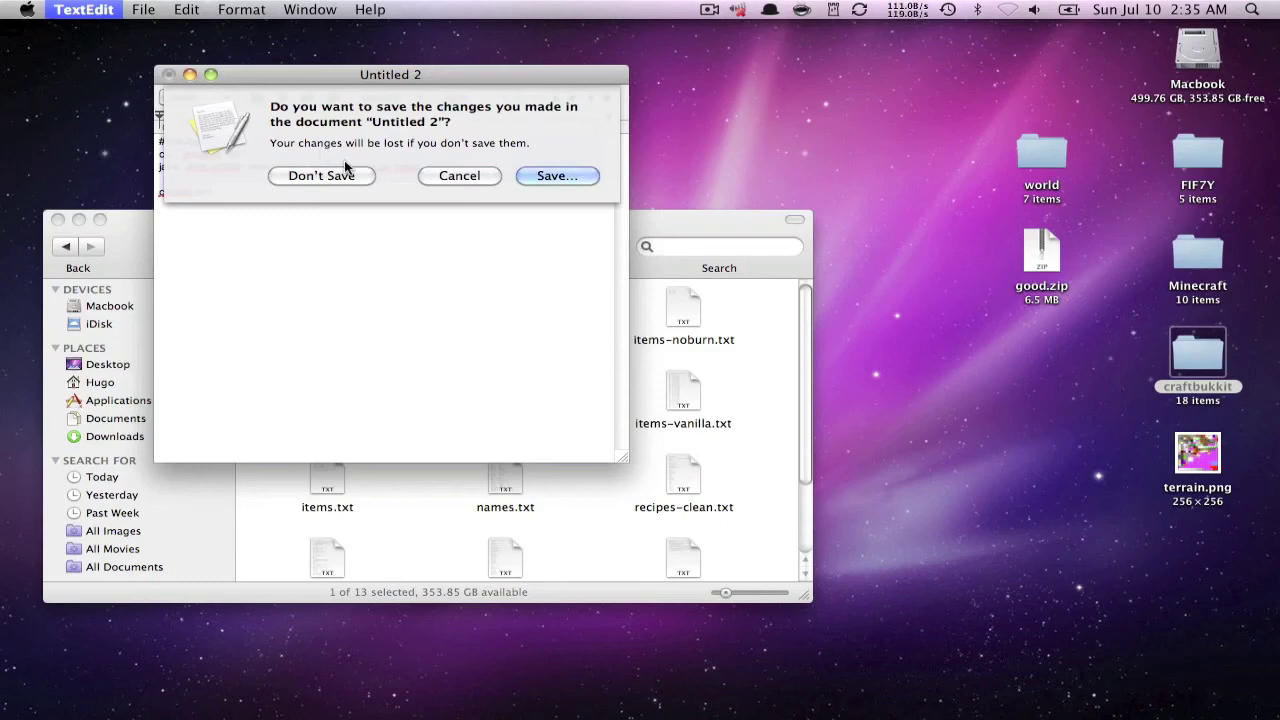
click(341, 177)
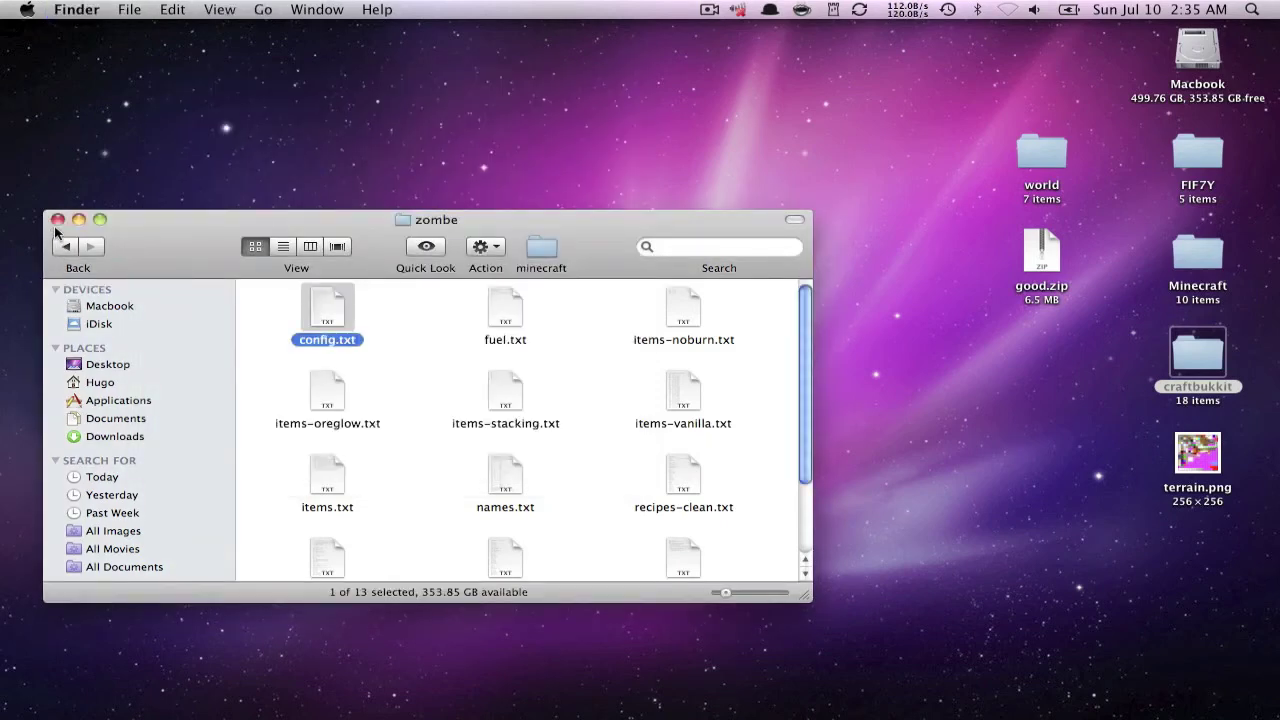
Close the zombe Finder window and launch Minecraft via Quicksilver
drag(61, 220, 165, 172)
click(167, 172)
key(ctrl+space)
text(mi)
key(Return)
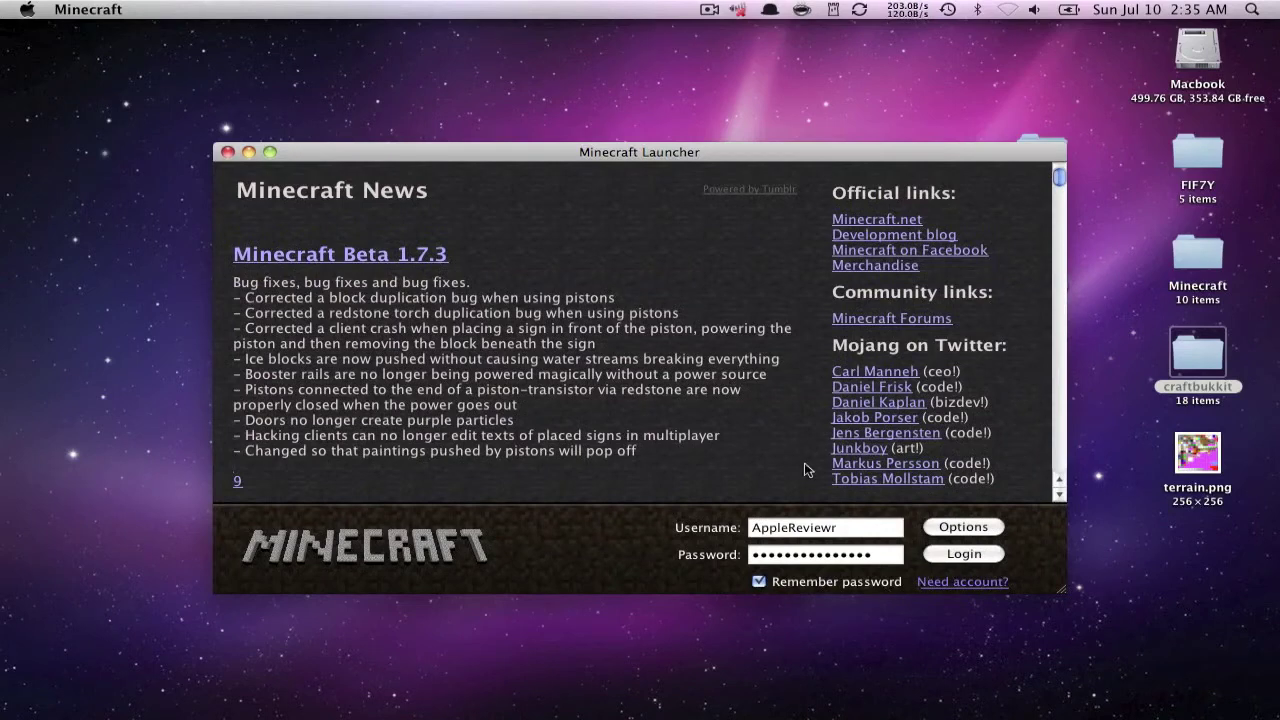
Log in, enlarge the game window, and load the New World singleplayer save
click(986, 557)
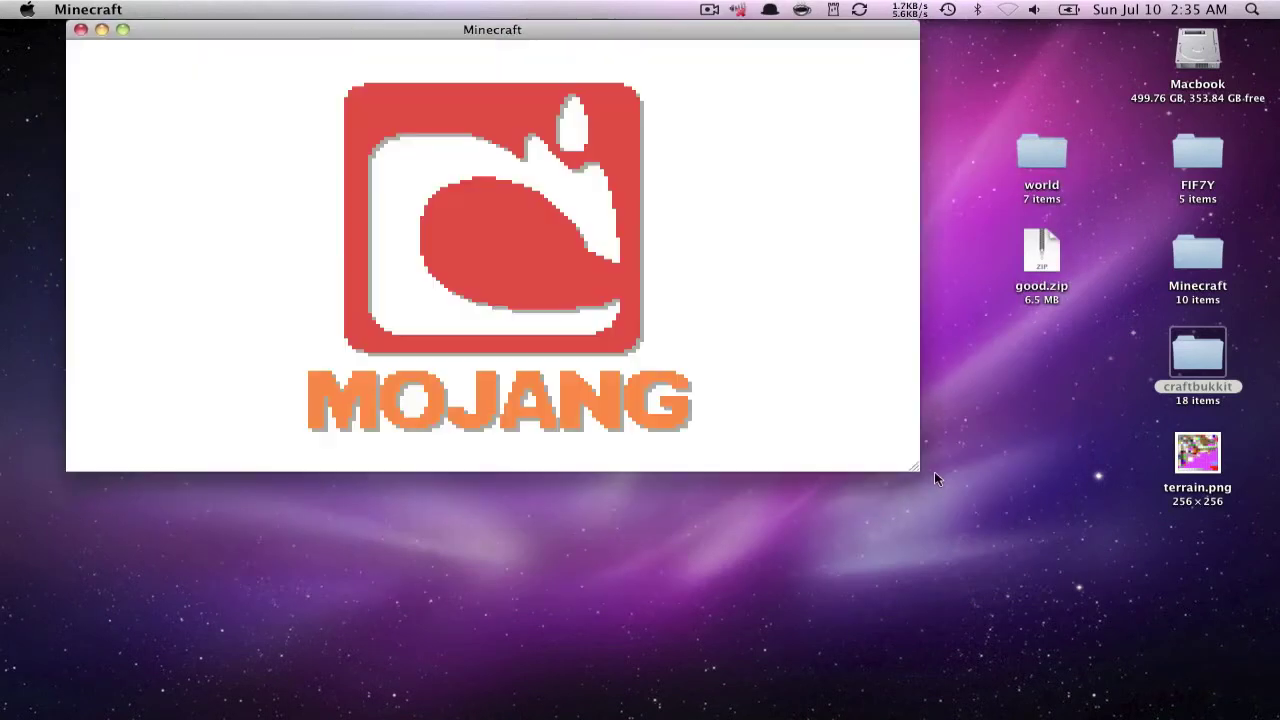
drag(920, 468, 1238, 706)
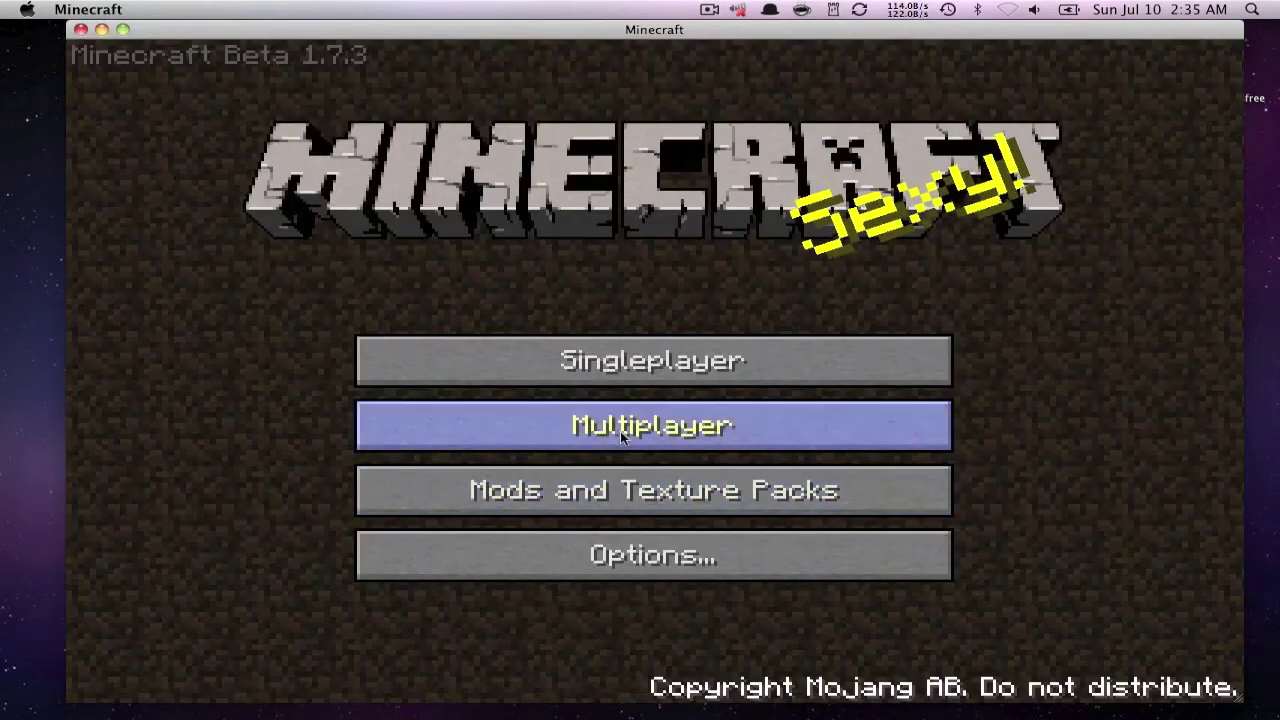
click(620, 431)
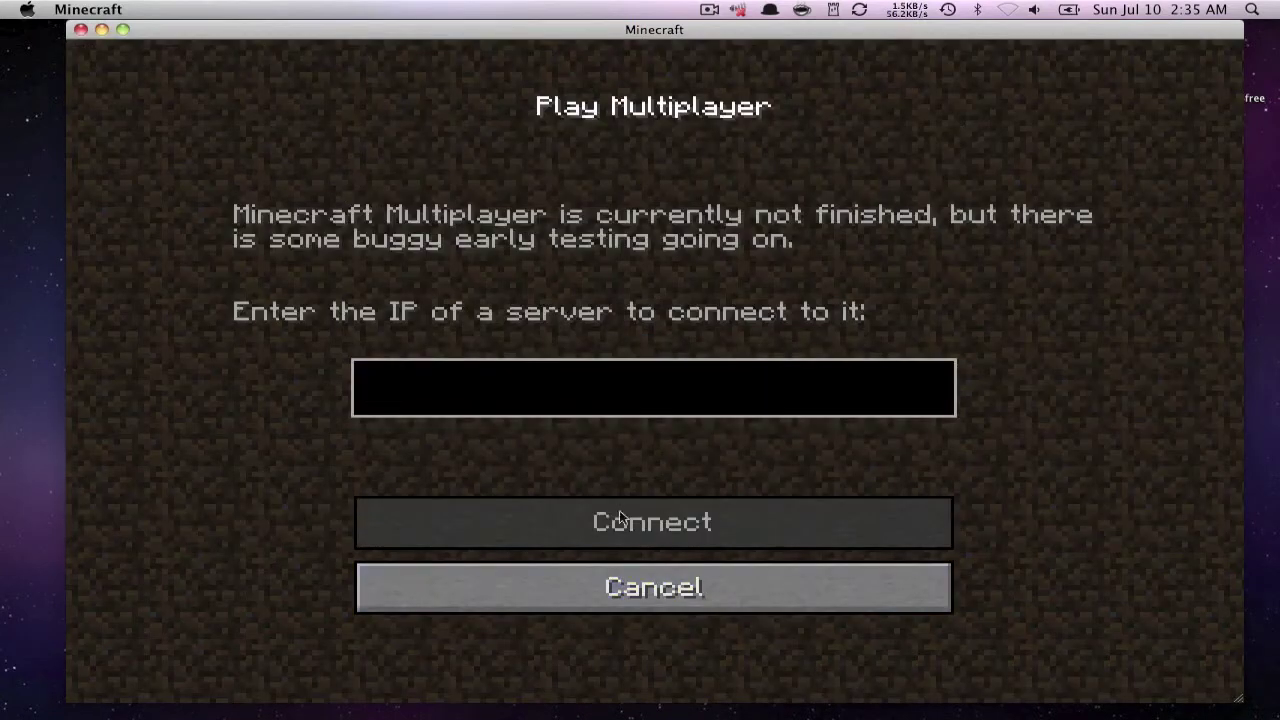
click(635, 587)
click(614, 432)
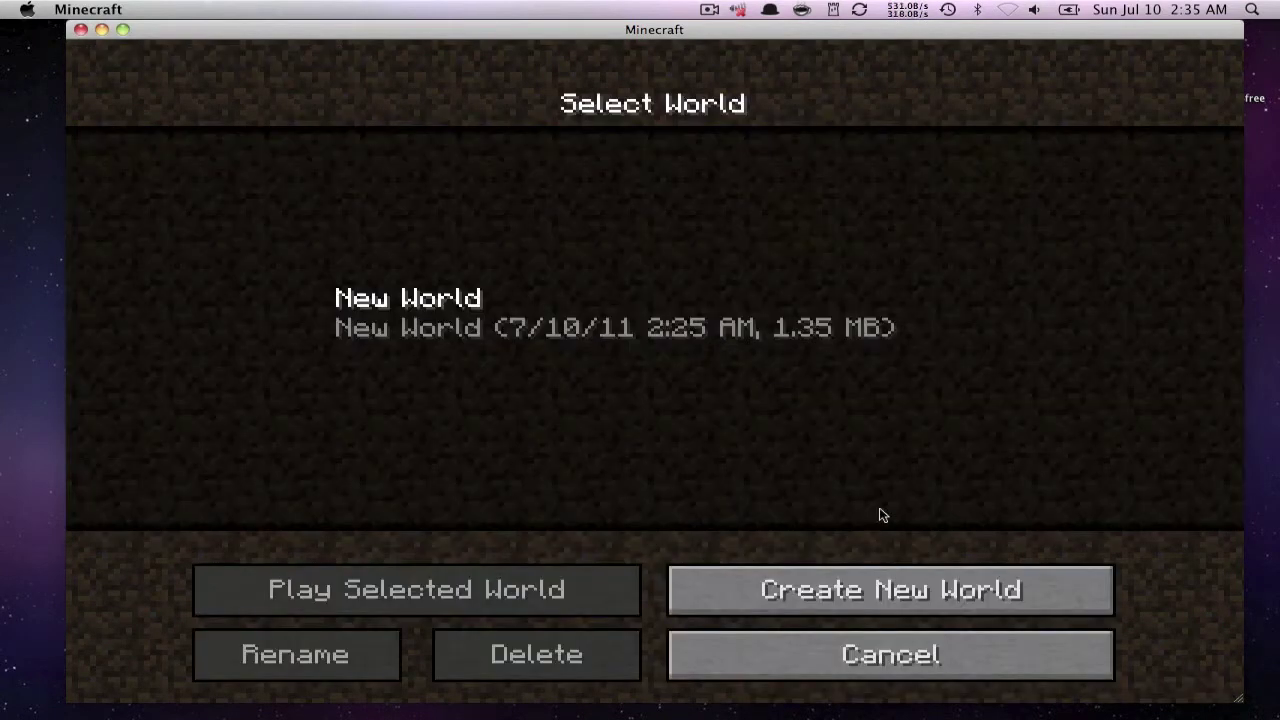
click(487, 577)
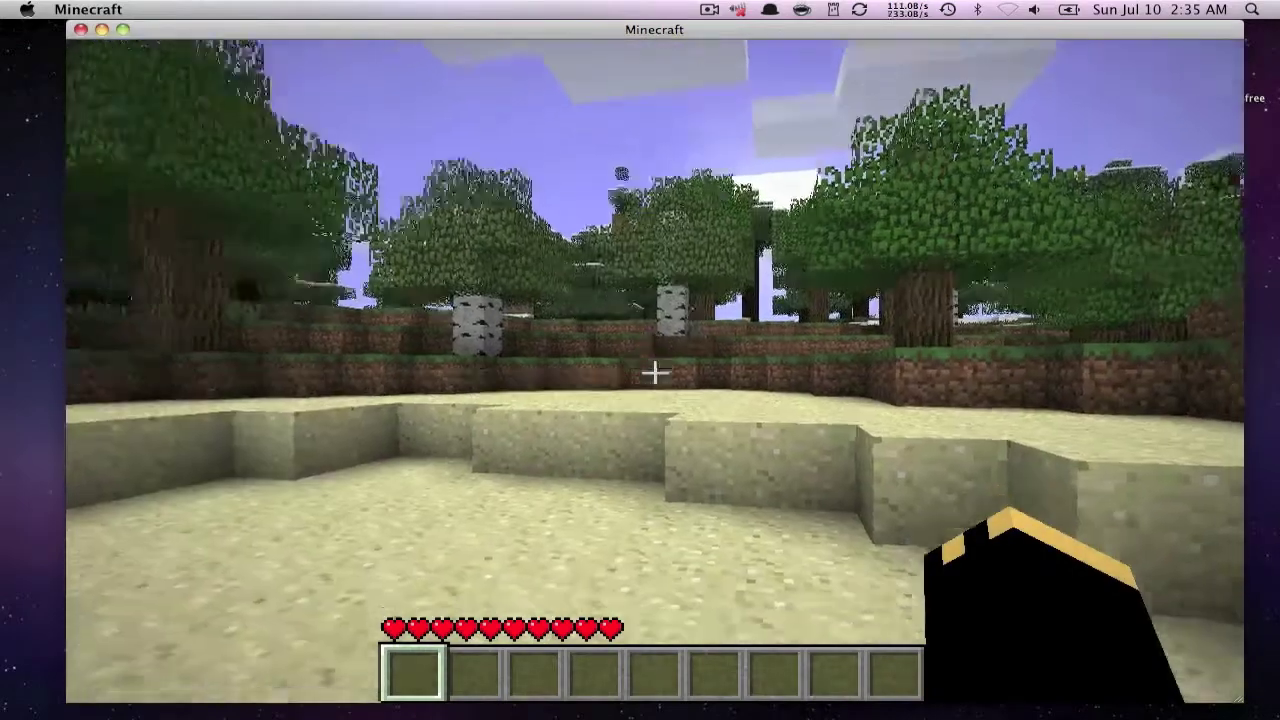
key(w)
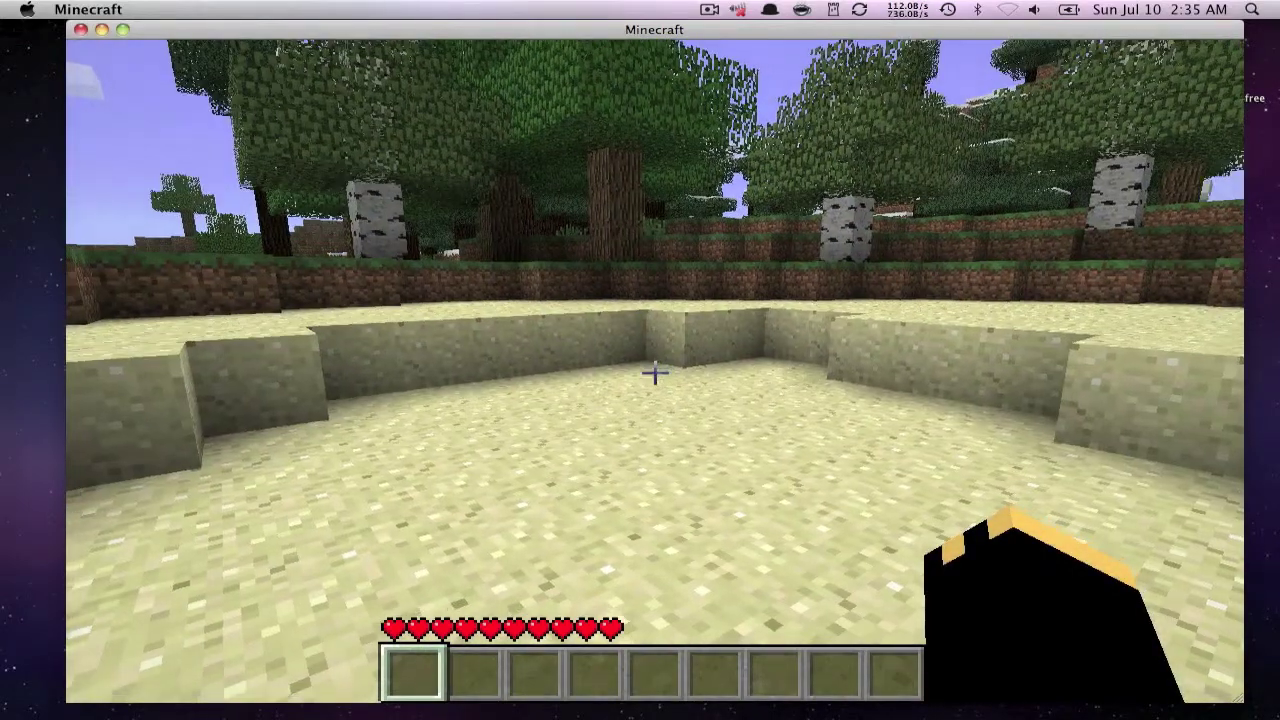
Open Options > Controls from the pause menu and select the LSHIFT Sneak binding
key(Escape)
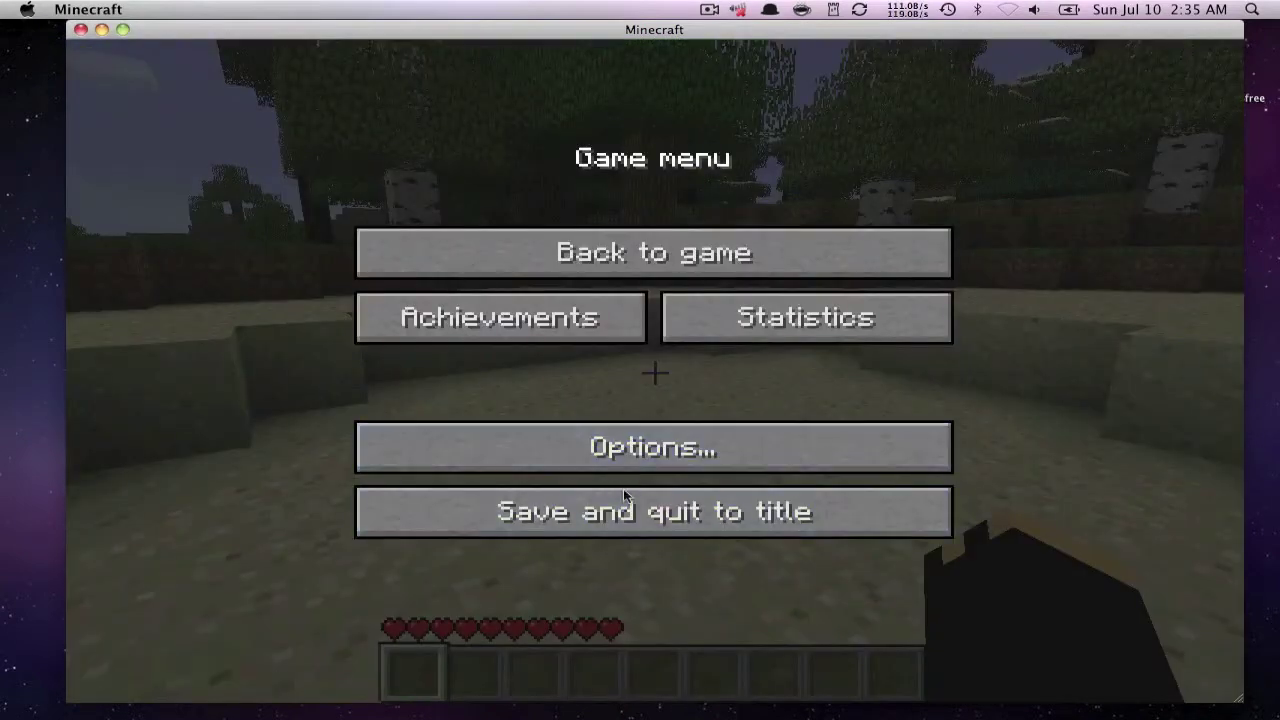
click(625, 466)
click(652, 536)
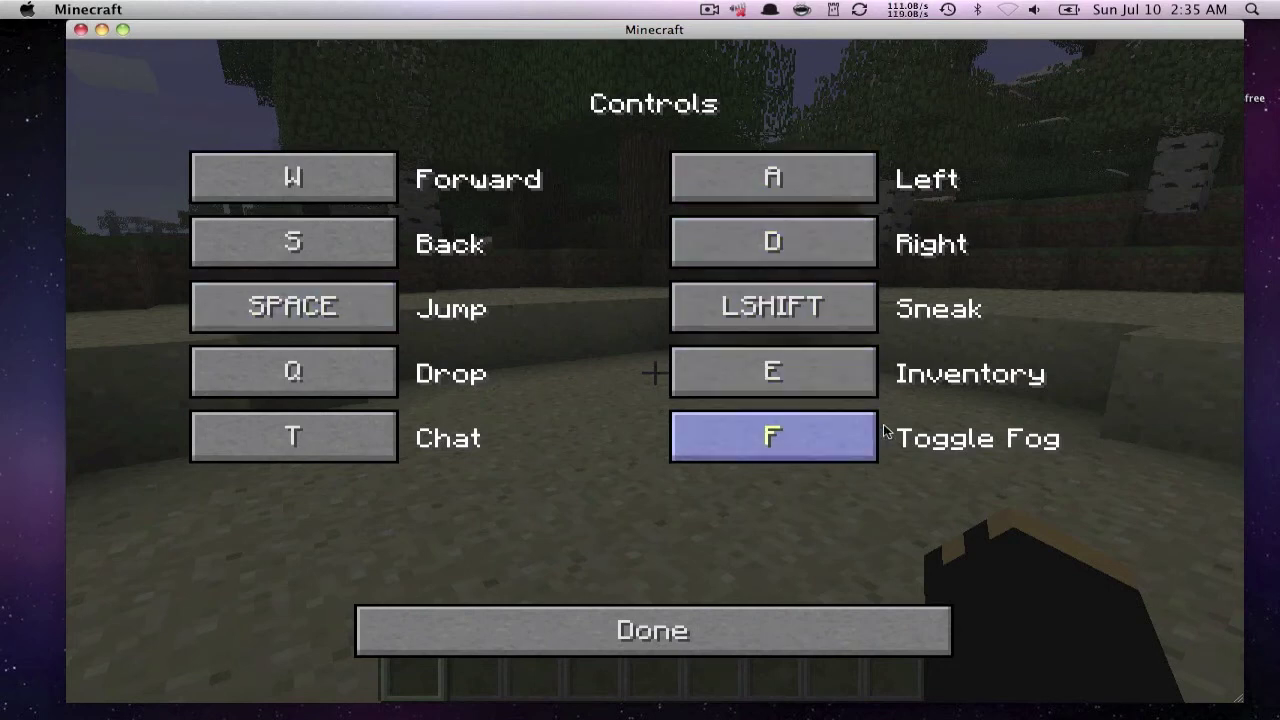
click(803, 316)
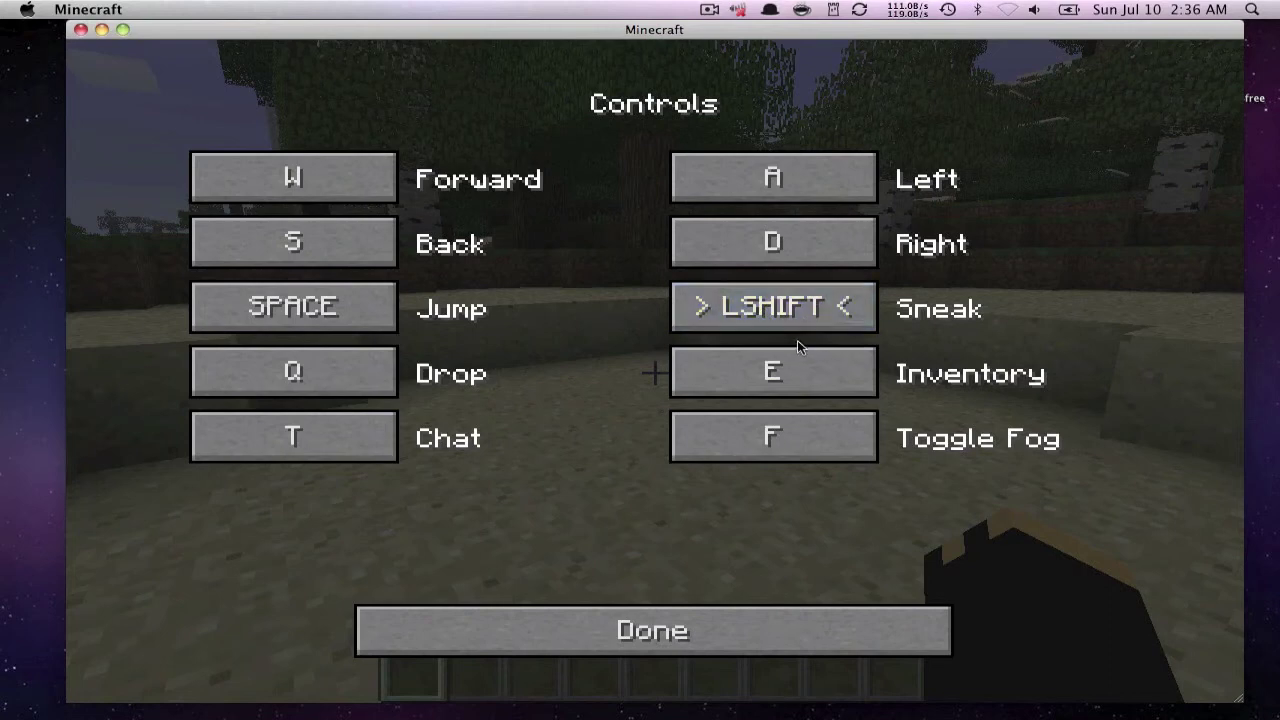